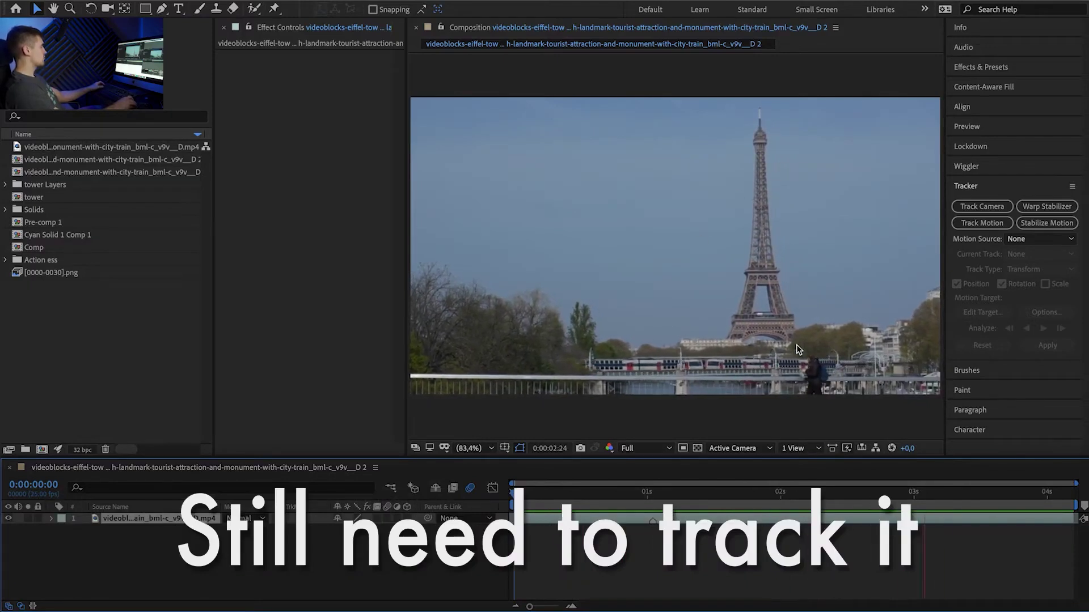
Step: Rename the Eiffel Tower video layer as footage and add a null object layer named tracker
key("space")
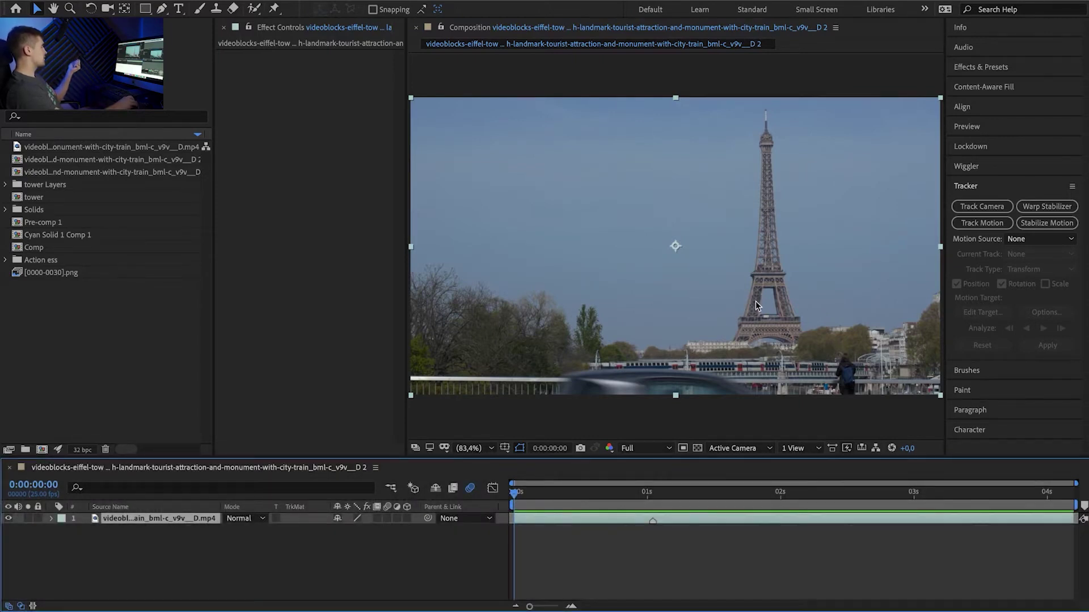
left_click(413, 553)
left_click(144, 521)
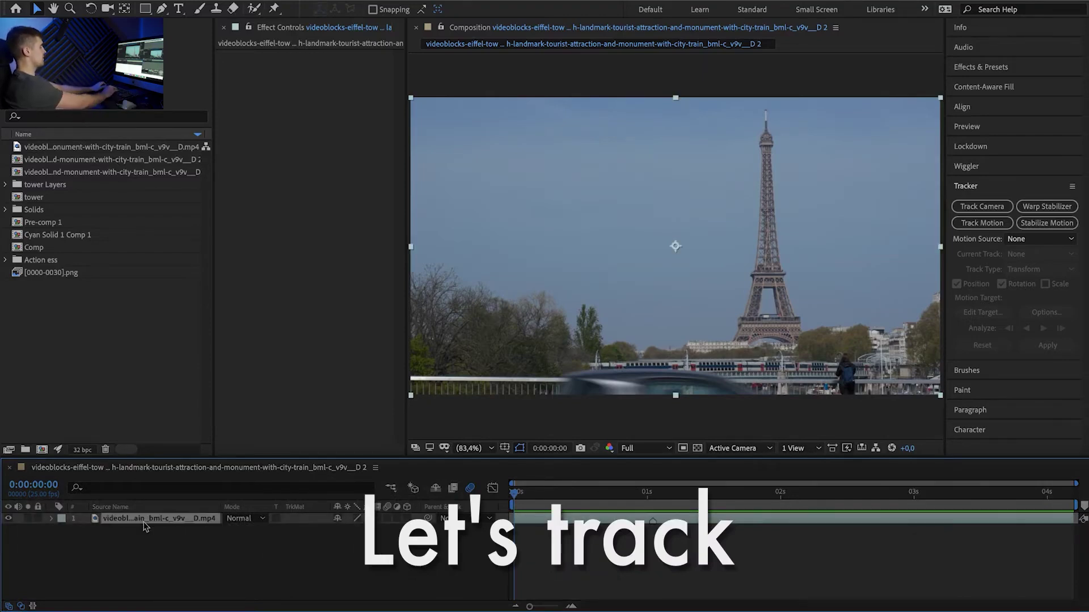
key("Return")
type("footage")
key("Return")
key("ctrl+alt+shift+y")
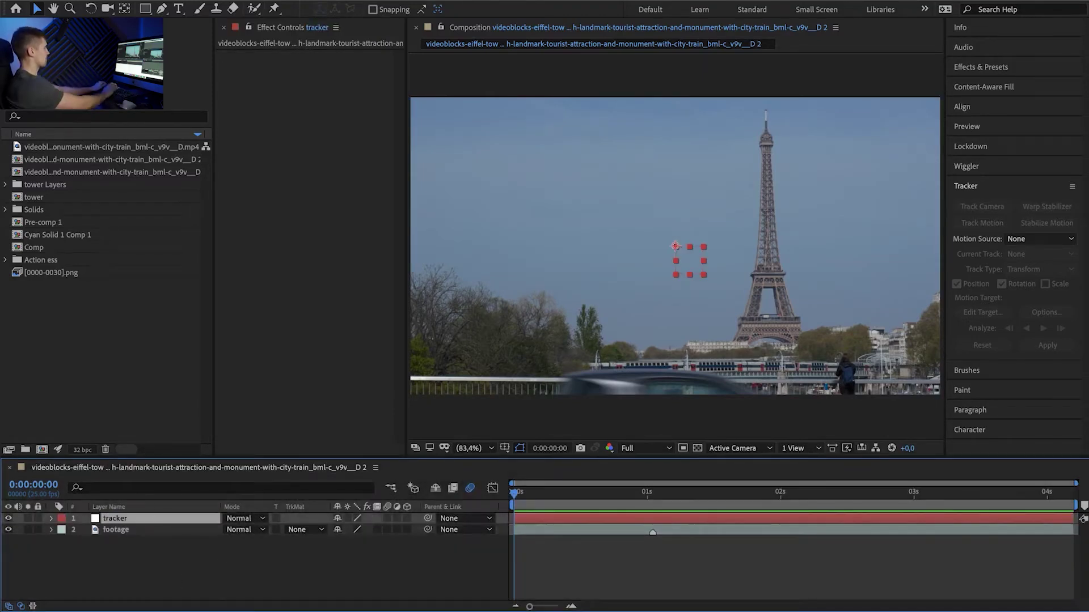
Step: Set up a motion track on the footage layer from the first frame, with position and rotation enabled
left_click(116, 530)
left_click_drag(514, 491, 982, 498)
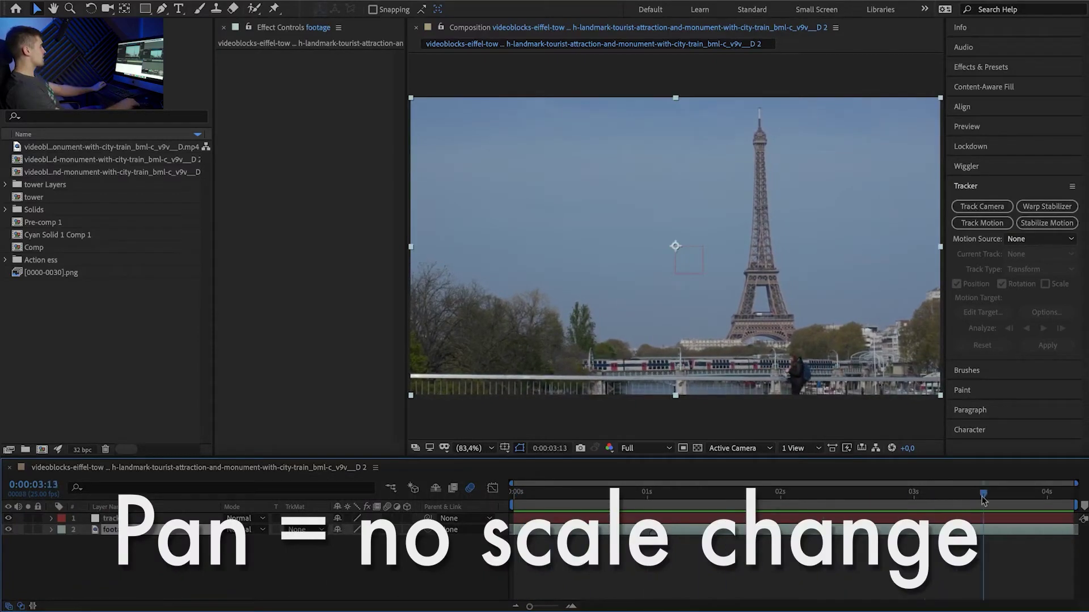
key("Home")
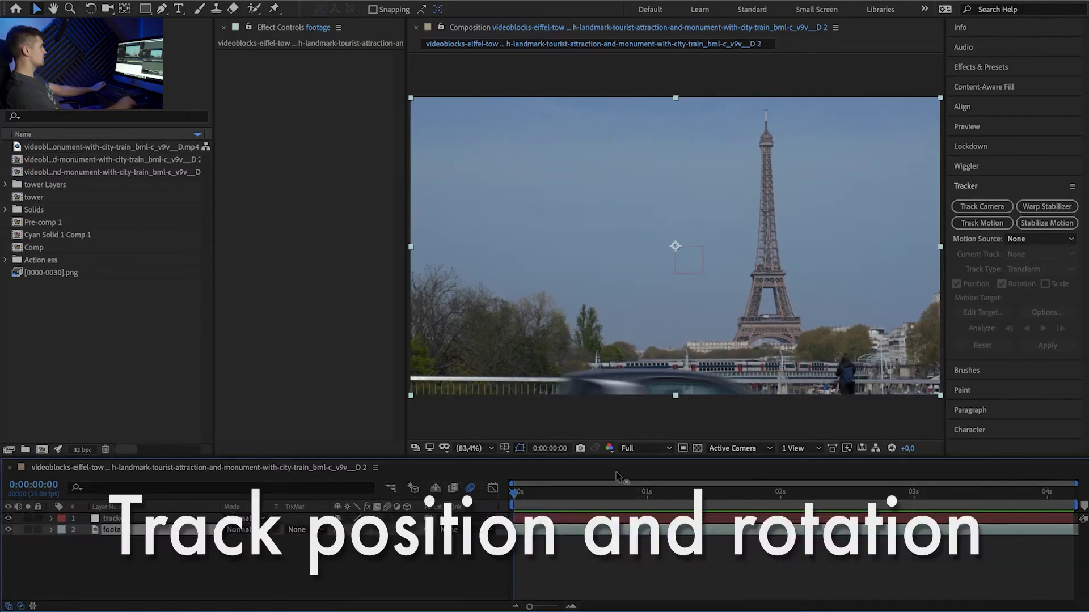
left_click(966, 225)
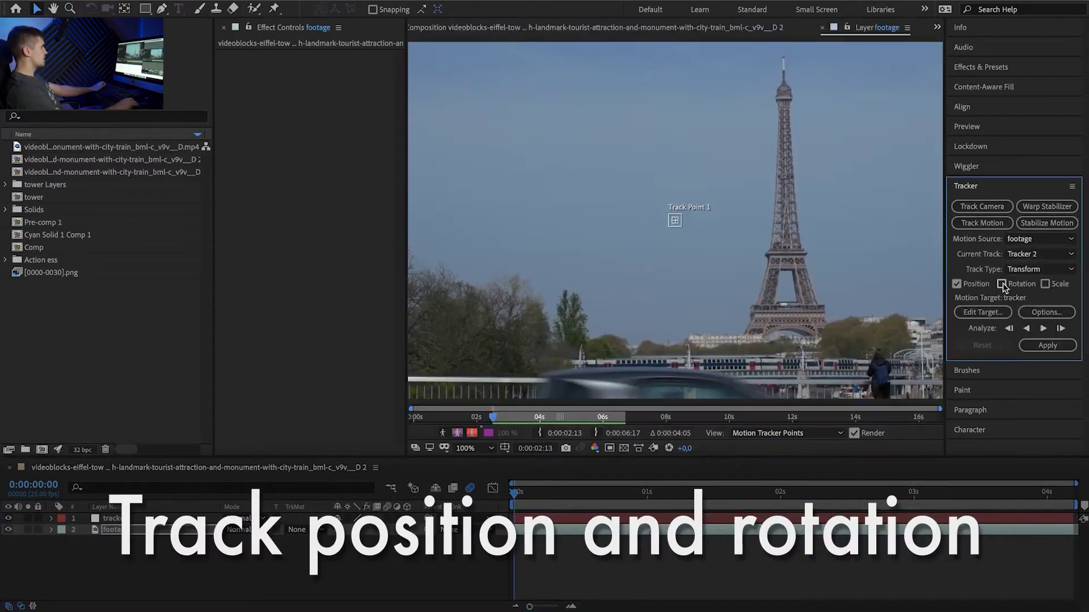
Step: Place Track Point 1 on the lower part of the tower and Track Point 2 on its antenna tip
left_click_drag(670, 227, 786, 311)
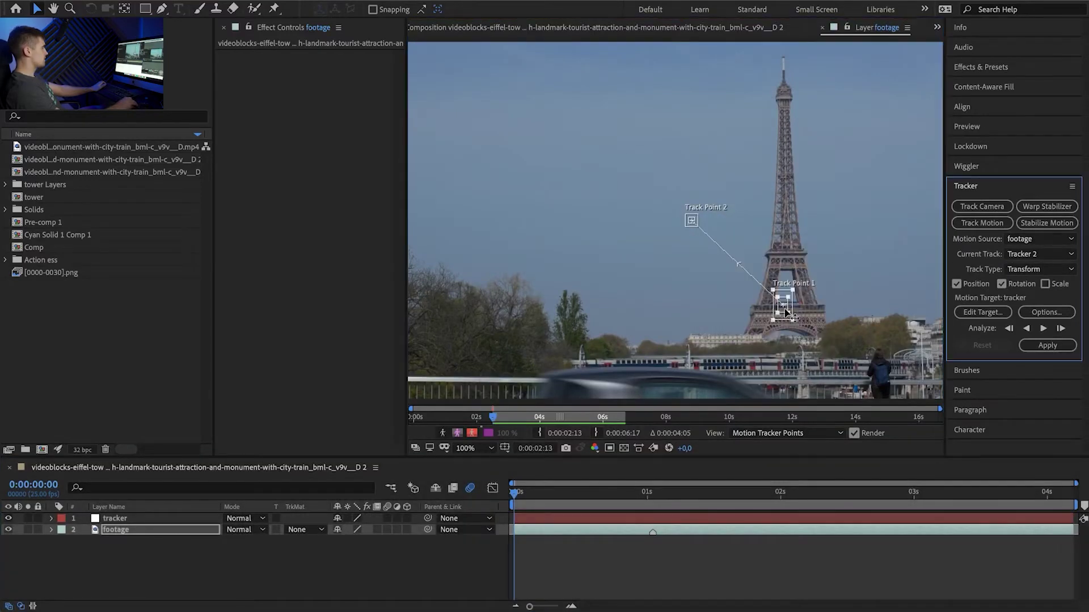
left_click(788, 313)
left_click(690, 225)
left_click_drag(689, 225, 781, 60)
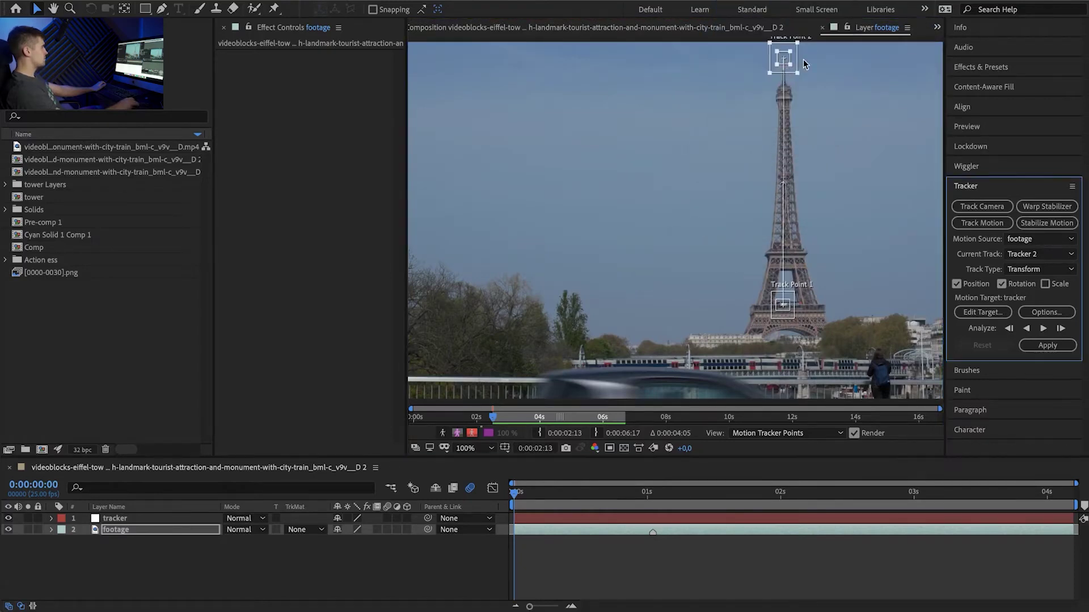
Step: Analyze the motion track forward through the clip and apply it to the tracker null
left_click(997, 309)
left_click(884, 398)
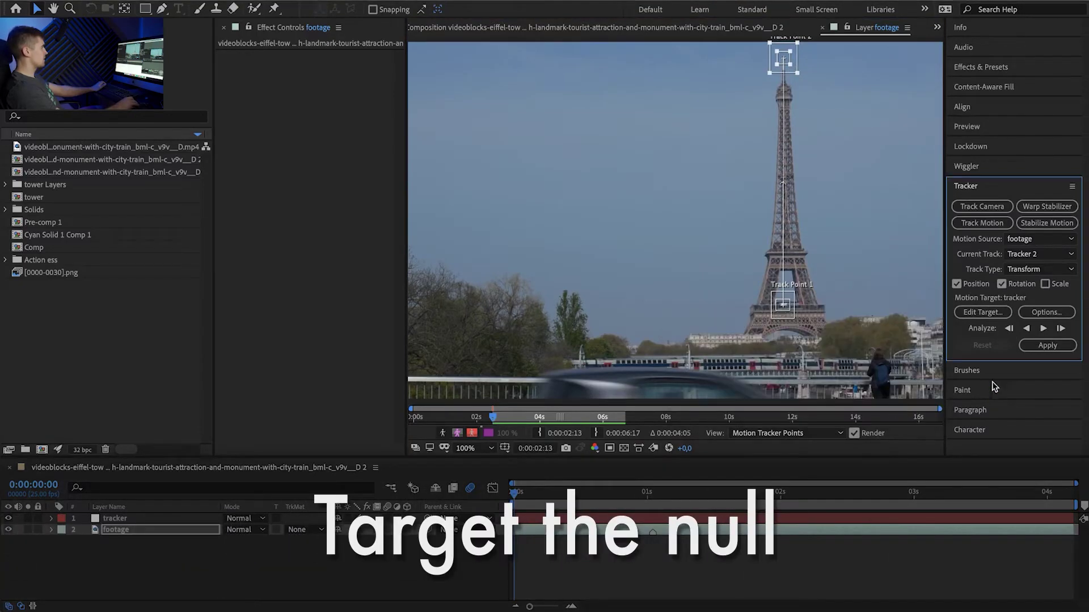
left_click(1044, 329)
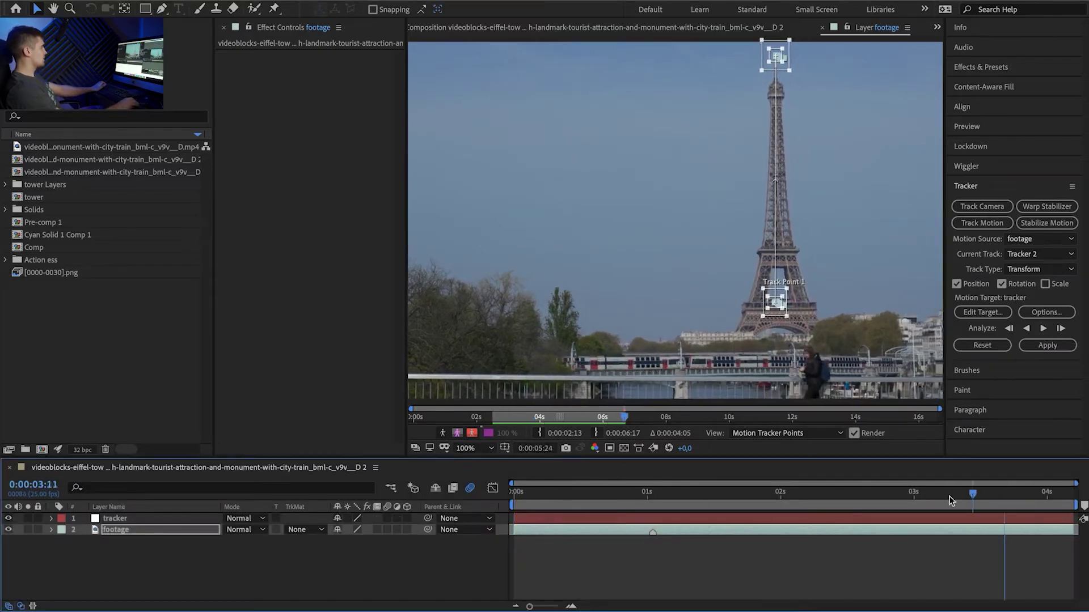
key("Home")
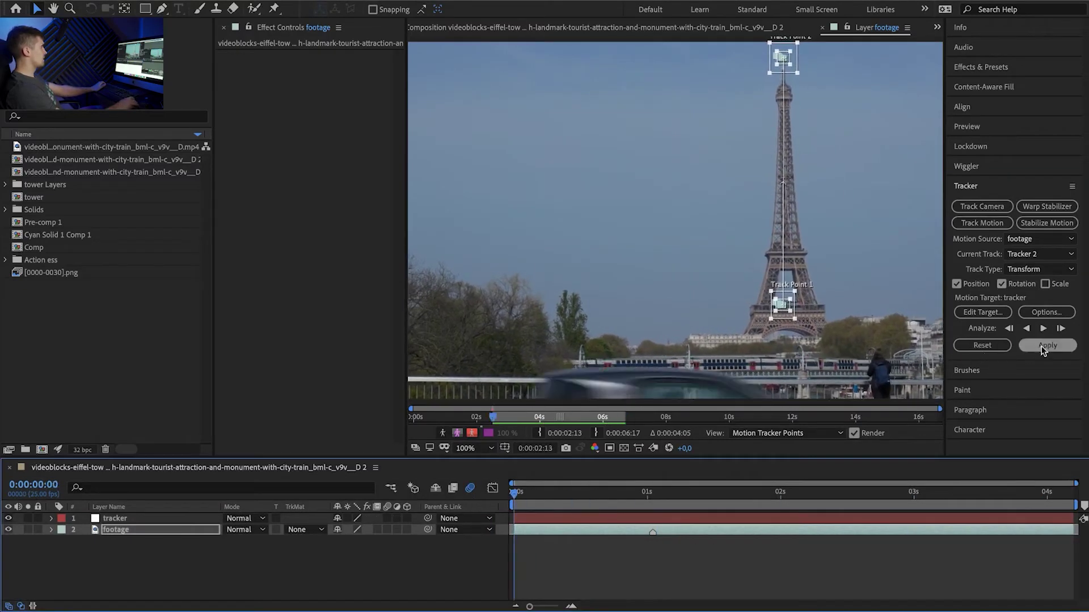
left_click(1044, 346)
left_click(879, 455)
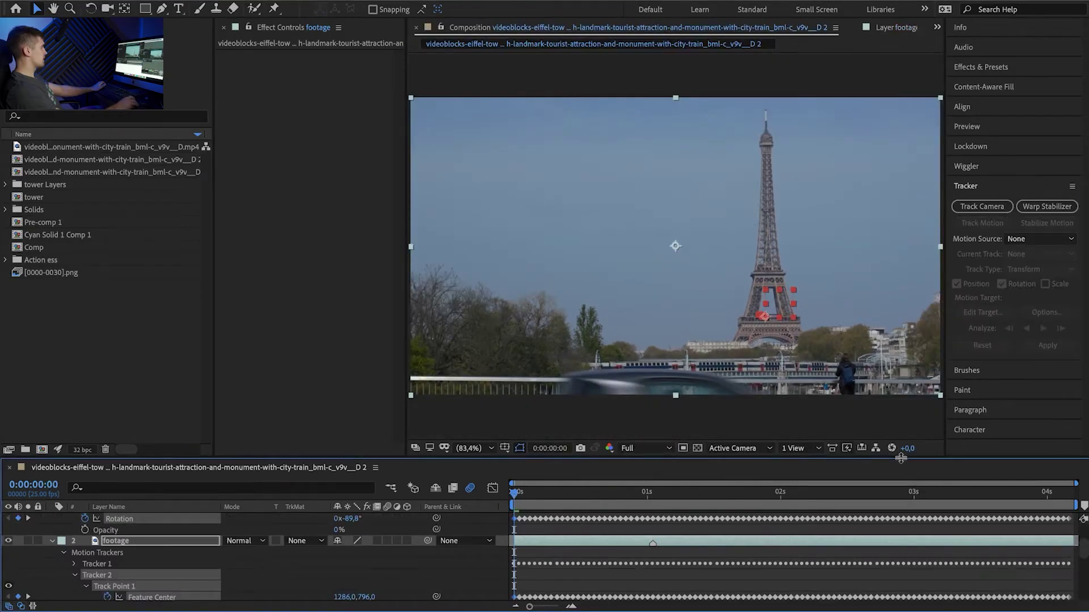
Step: Collapse the expanded layer properties and place a composition marker at the clean frame 0:00:01:01
key("u")
left_click_drag(558, 493, 423, 538)
left_click(423, 542)
left_click_drag(832, 502, 652, 505)
left_click(826, 279)
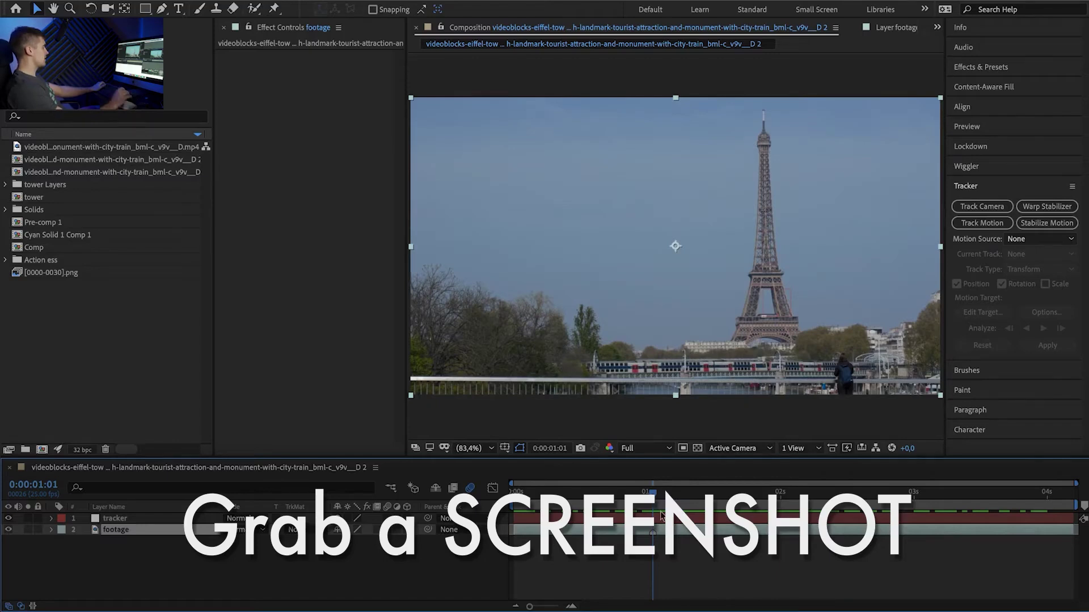
key("KP_Multiply")
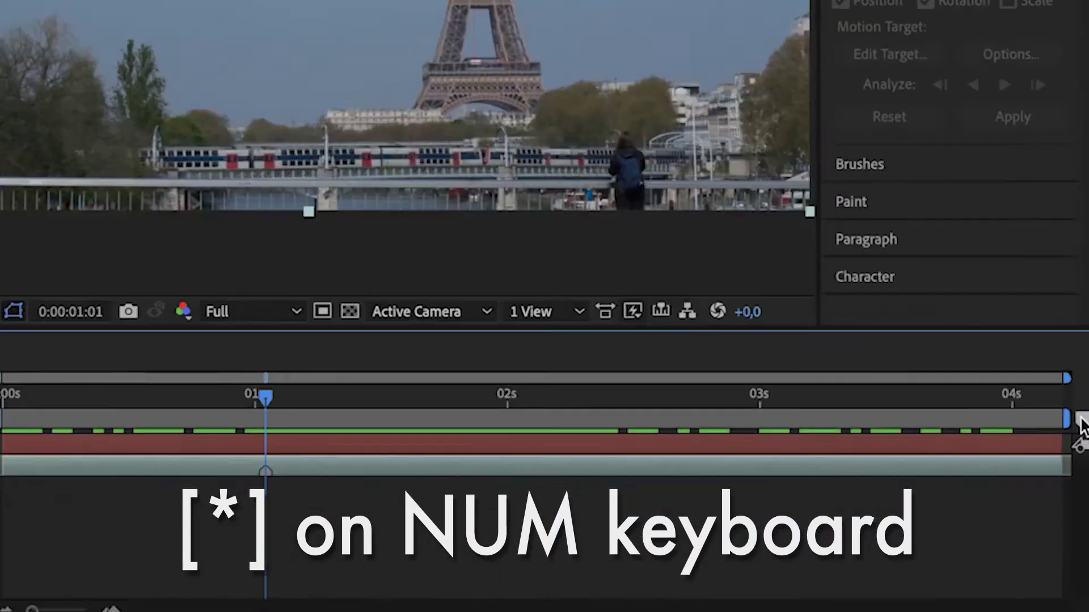
left_click_drag(1082, 506, 650, 511)
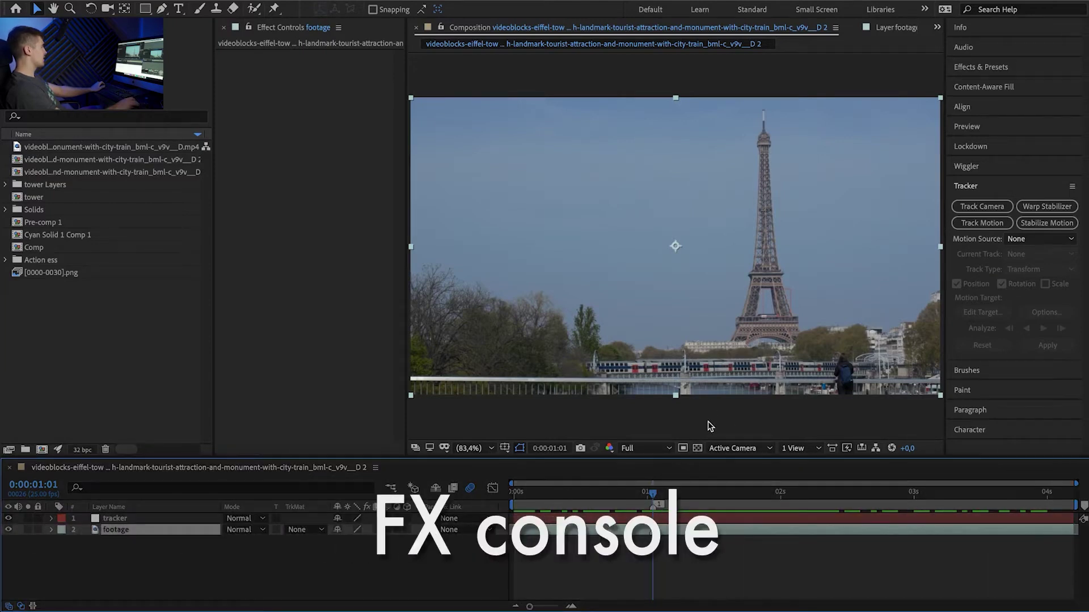
Step: Save a screenshot of the marked frame as JPG with FX Console
key("ctrl+space")
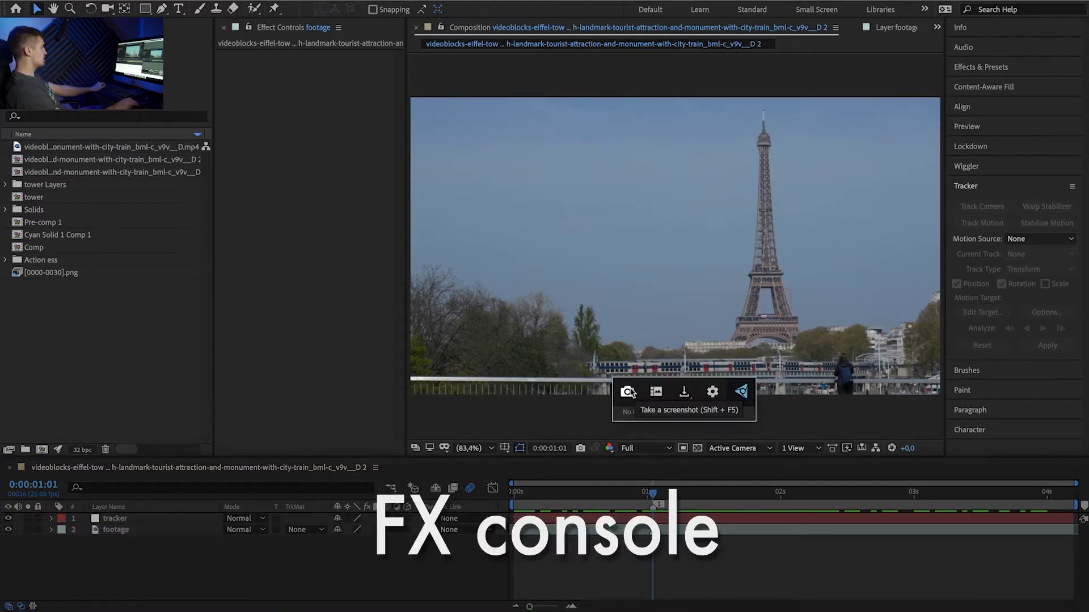
left_click(684, 392)
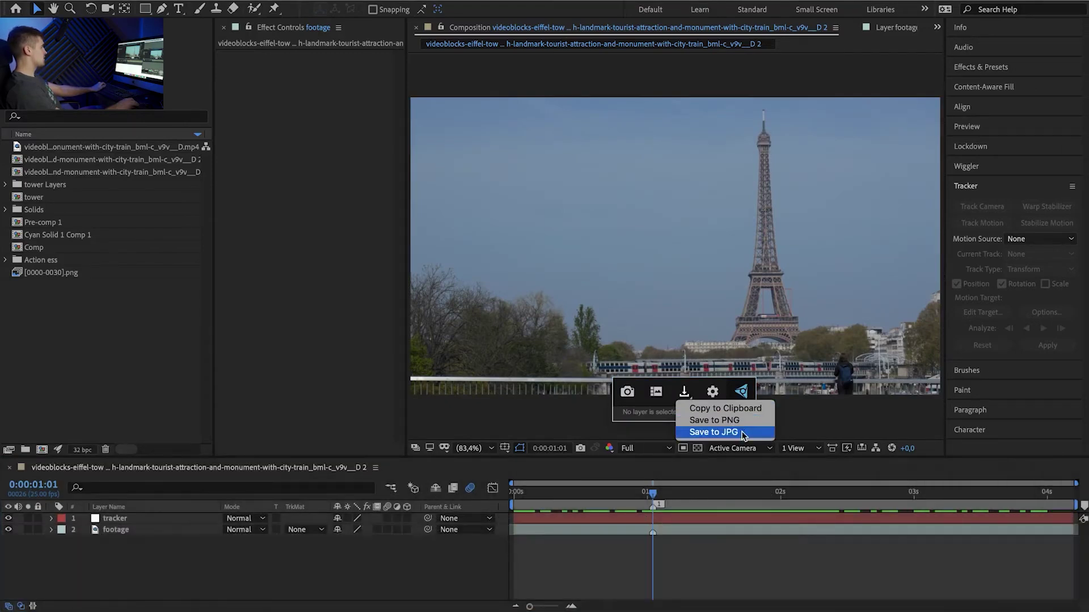
left_click(715, 432)
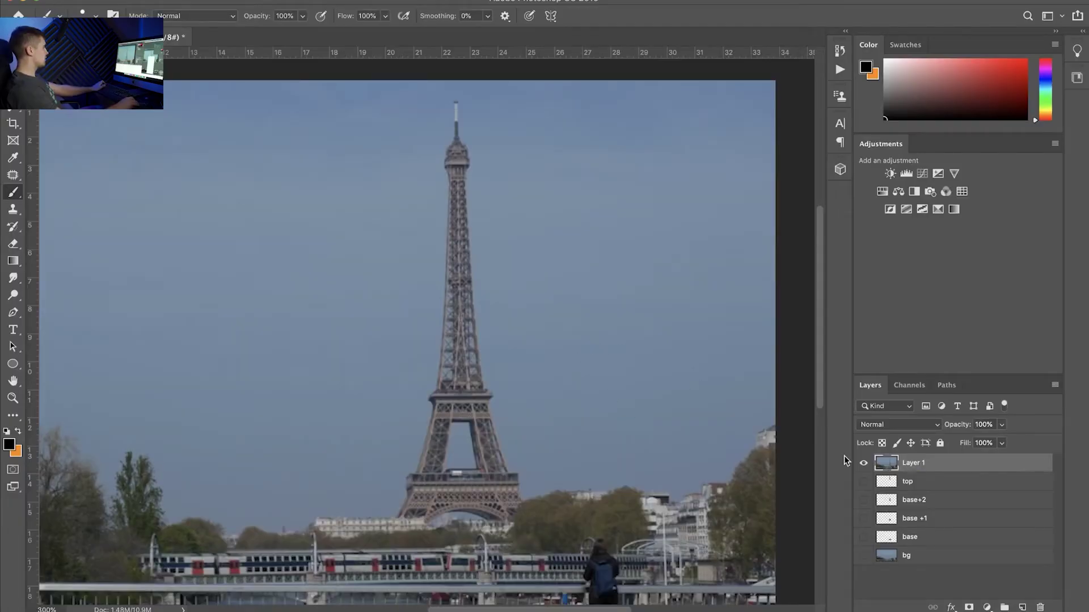
Step: In Photoshop, duplicate Layer 1 and clone out the tower's legs beneath its lowest arch on the copy
left_click_drag(910, 462, 1022, 607)
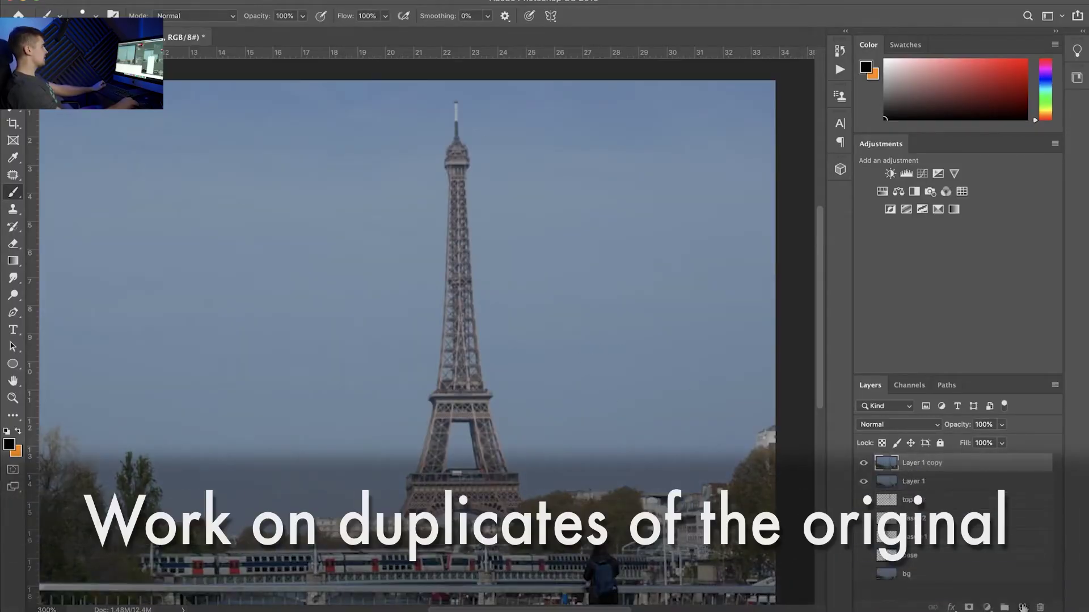
key("ctrl+plus")
key("ctrl+plus")
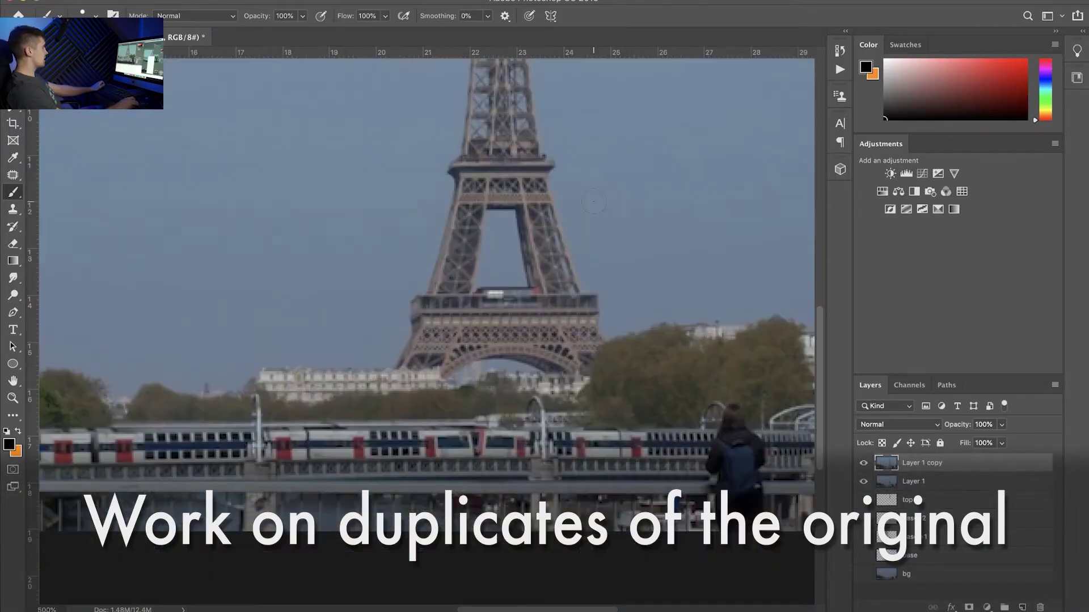
key("s")
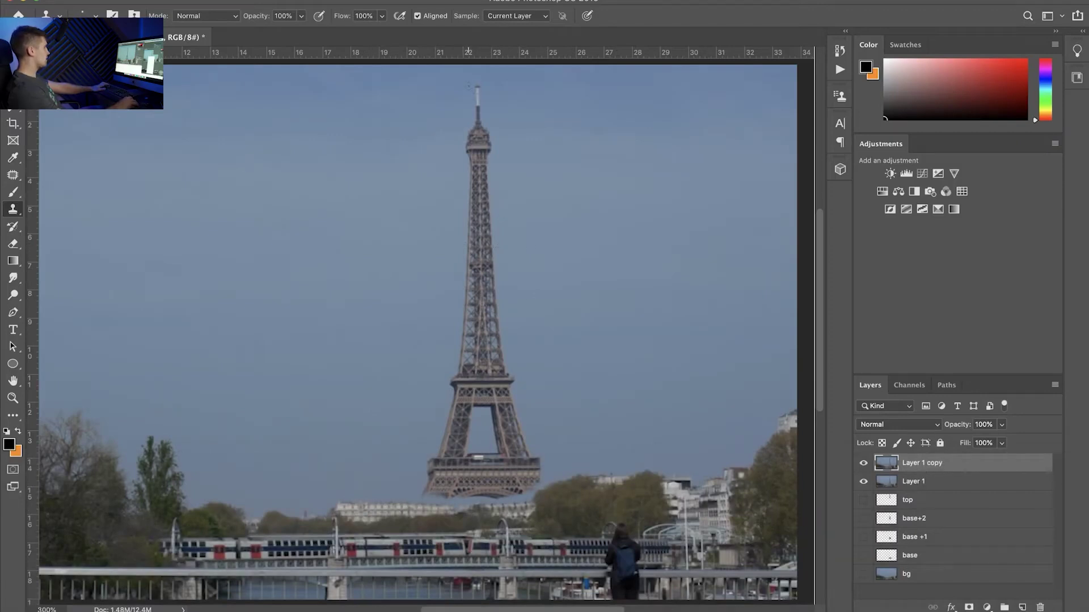
Step: Select the remaining tower on Layer 1 copy, remove it with Content-Aware Fill and touch up the result with the Clone Stamp
key("j")
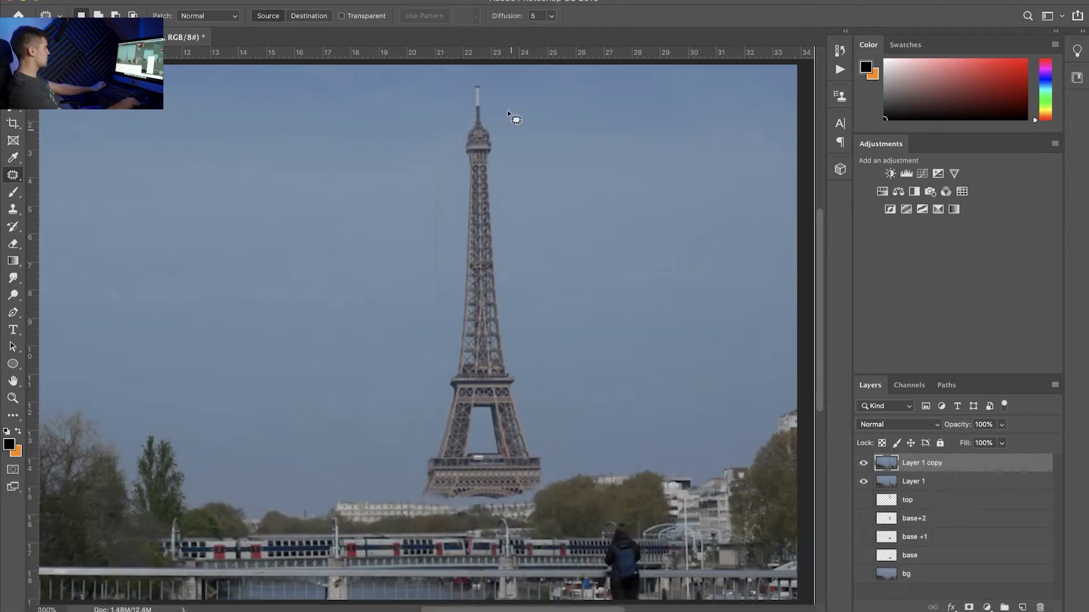
key("shift+BackSpace")
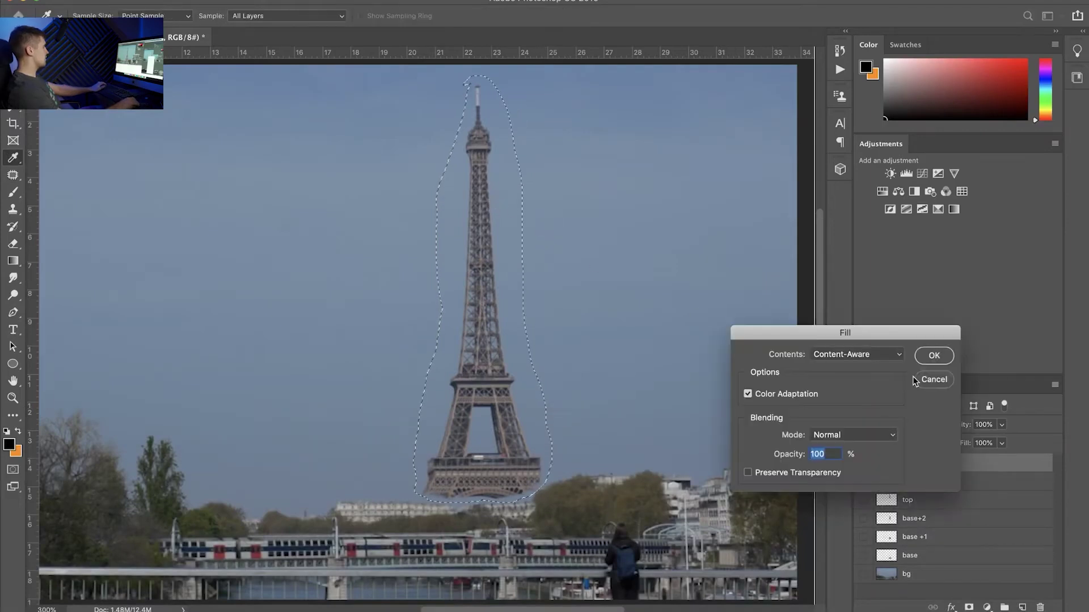
left_click(937, 359)
key("ctrl+d")
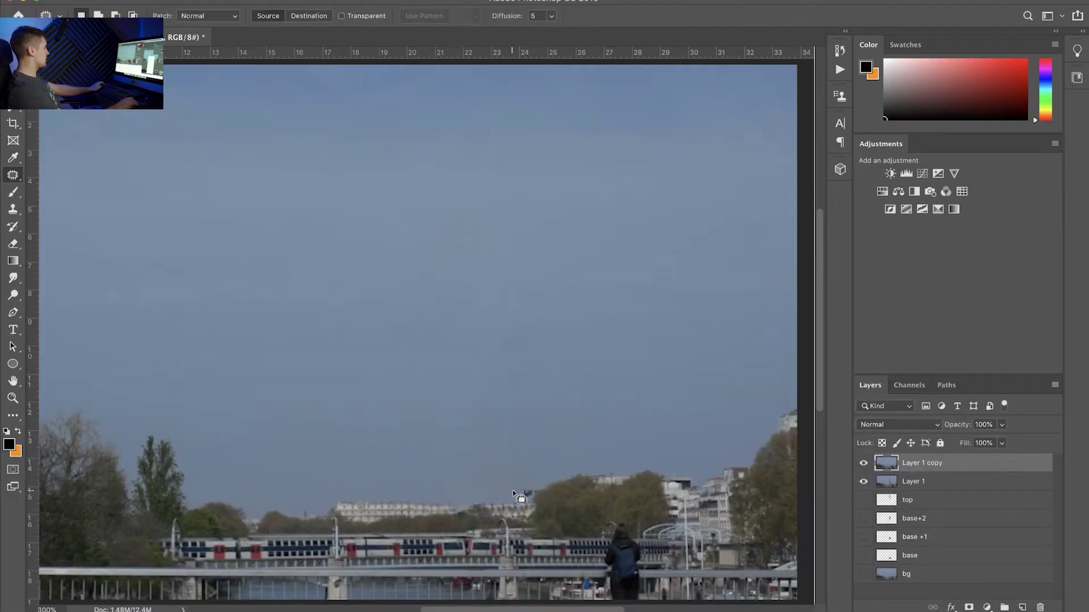
key("s")
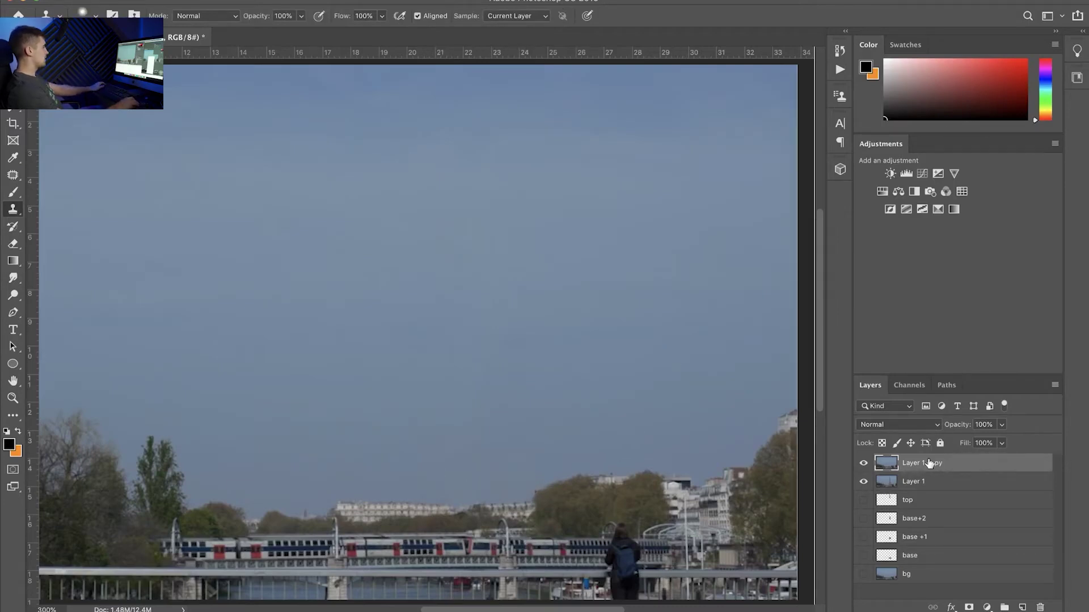
Step: Put another duplicate of Layer 1 on top of the stack and mask it to the tower's upper section using a polygonal lasso selection
left_click_drag(887, 482, 1021, 608)
left_click_drag(943, 477, 923, 458)
key("l")
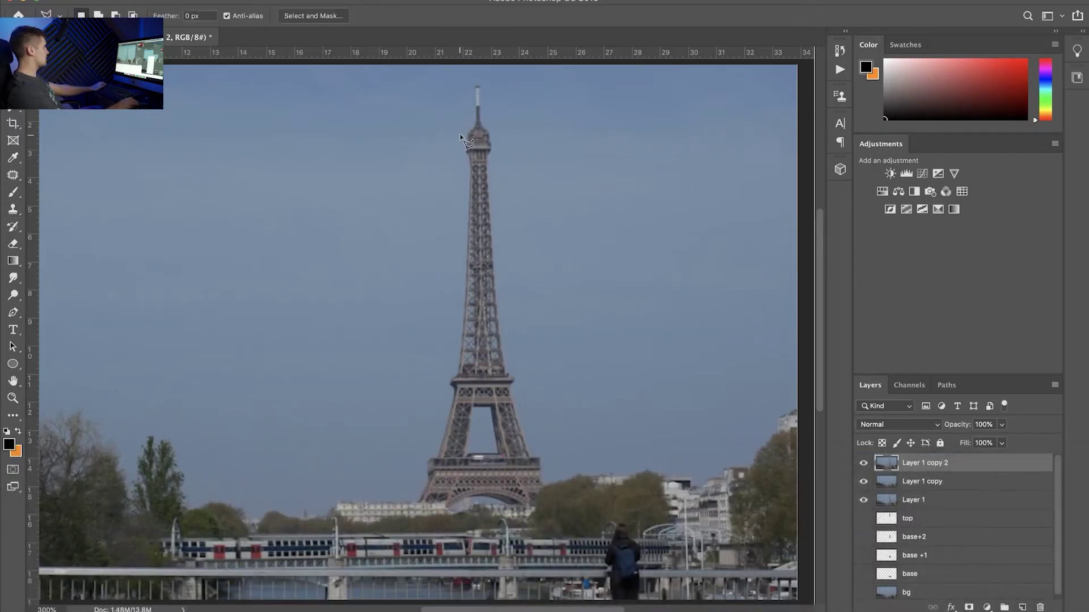
left_click(464, 166)
left_click(463, 265)
left_click(493, 264)
left_click(476, 79)
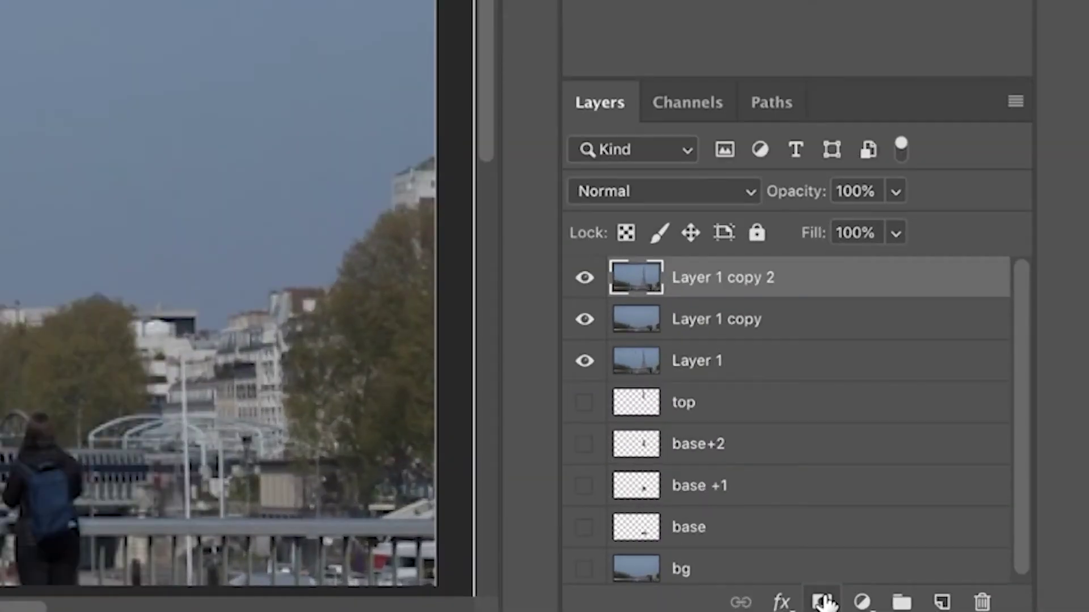
left_click(823, 602)
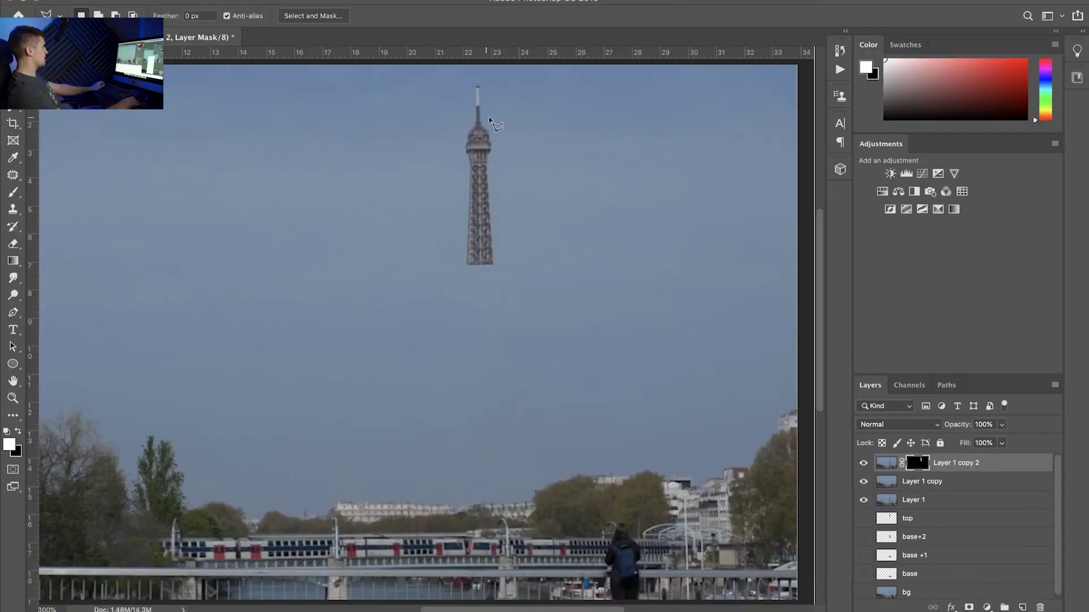
Step: Apply the layer mask on Layer 1 copy 2 and hide the two layers beneath to check the isolated tower top
left_click(864, 464)
left_click(864, 464)
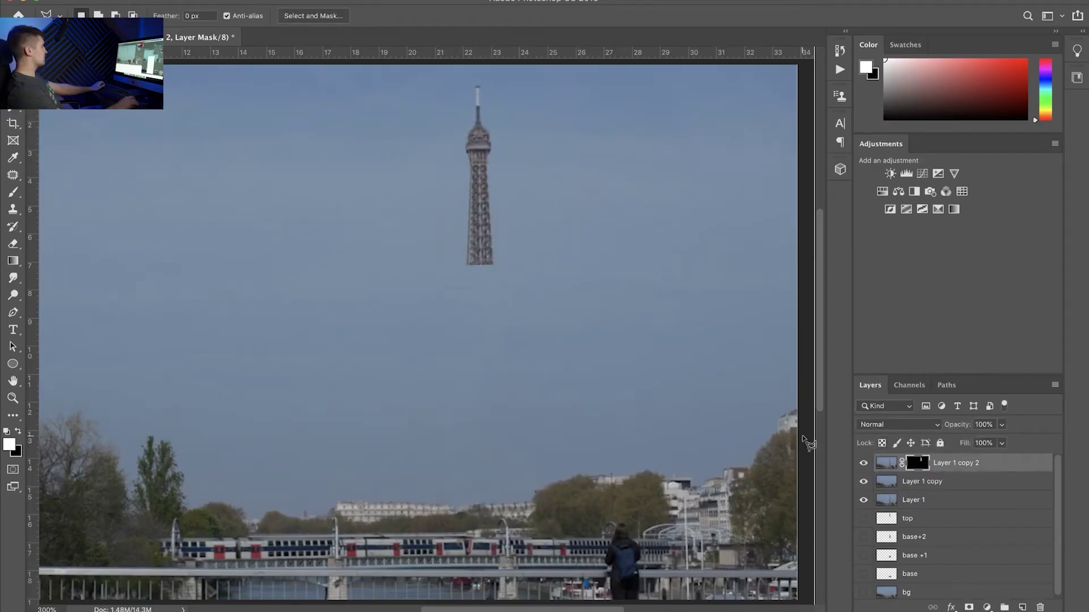
right_click(909, 466)
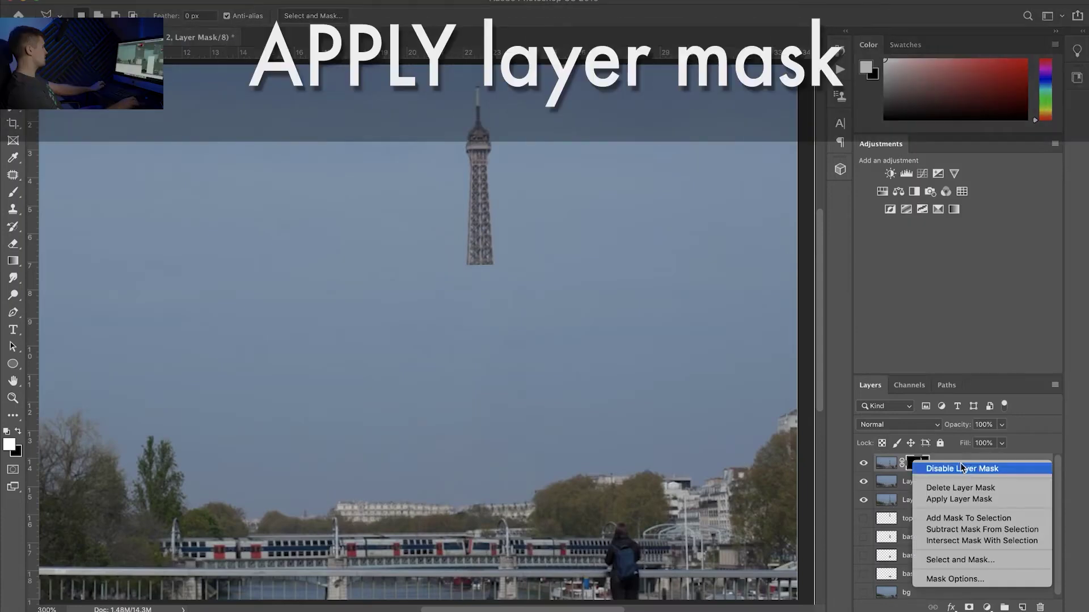
left_click(977, 502)
left_click(863, 464)
left_click(863, 464)
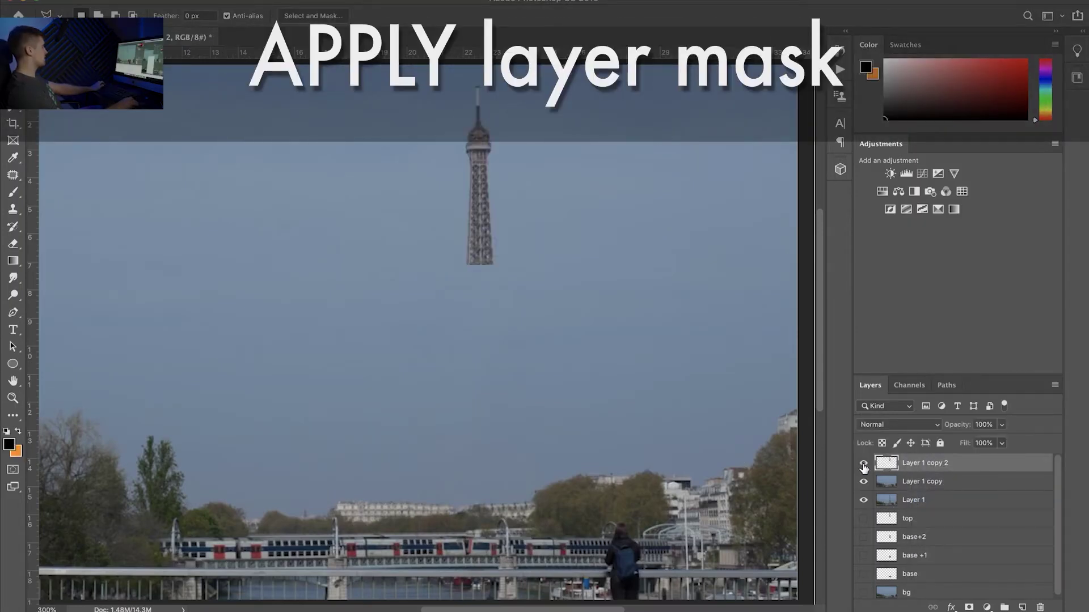
left_click_drag(863, 482, 863, 500)
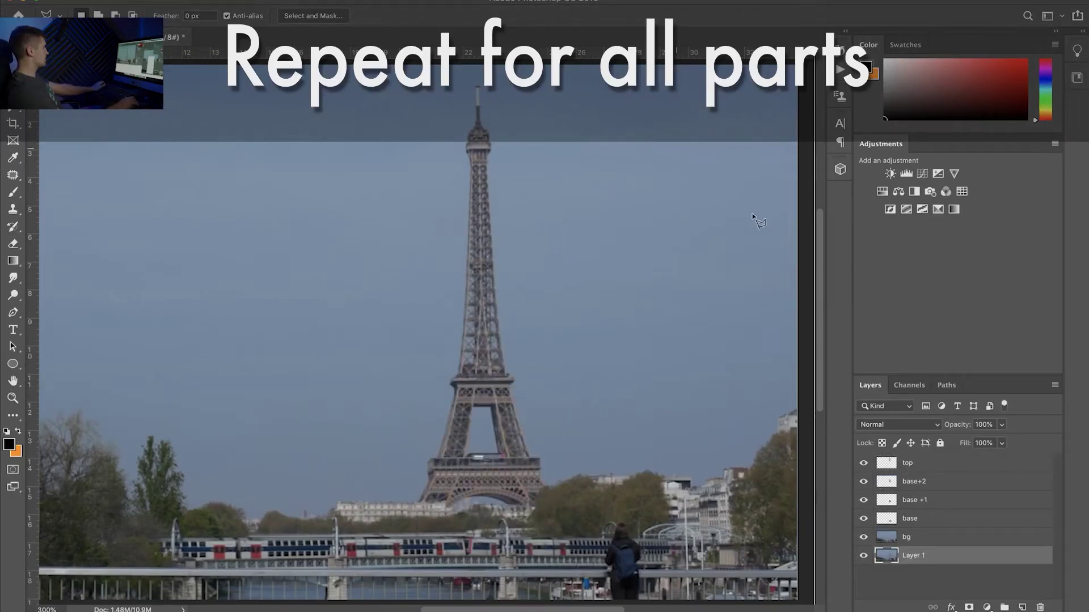
Step: Examine the bg, base, base +1 and base+2 layers one at a time, each isolated from the other layers
left_click(863, 537, "alt")
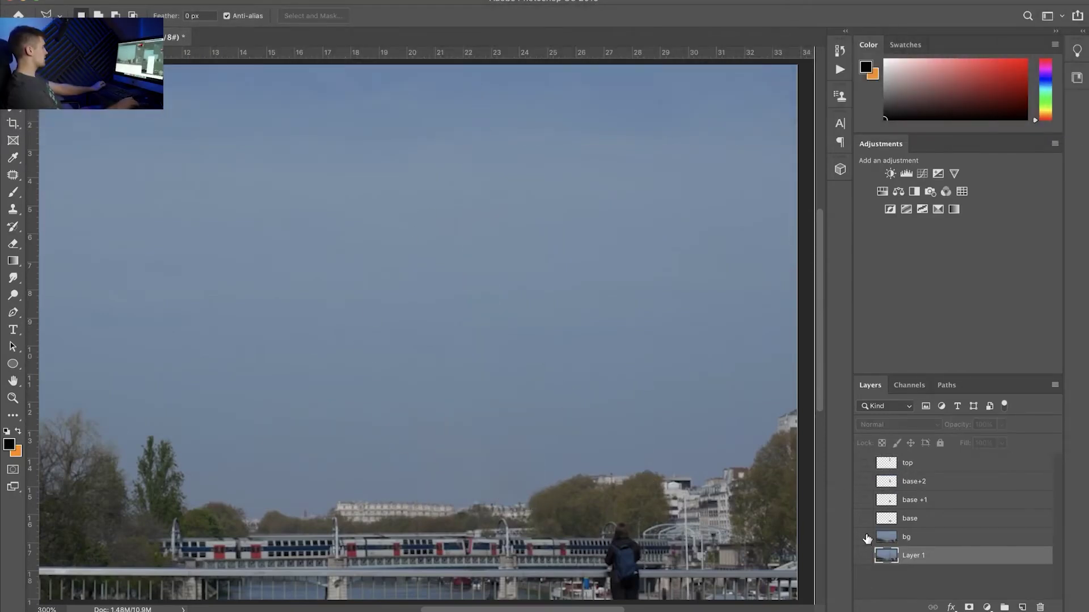
left_click(863, 537)
left_click(863, 518)
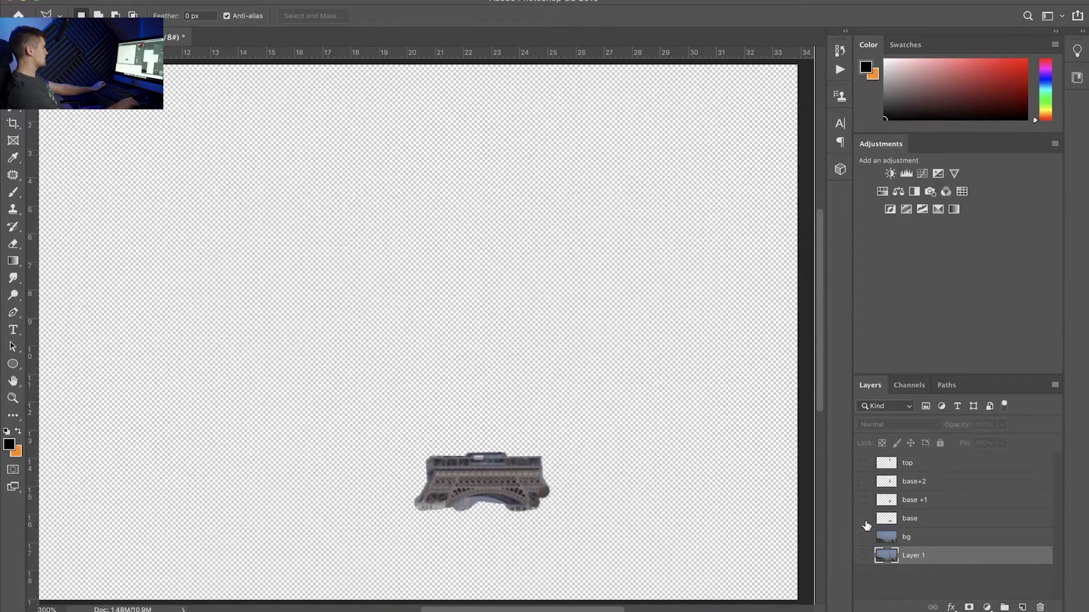
left_click(863, 518)
left_click(863, 500)
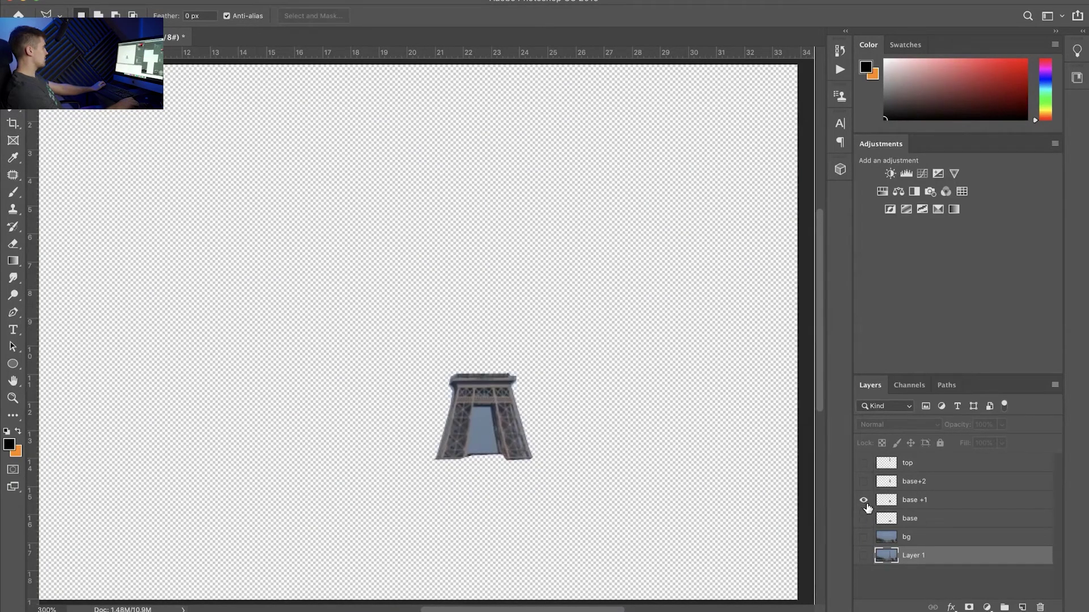
left_click(863, 500)
left_click(863, 481)
left_click(863, 481)
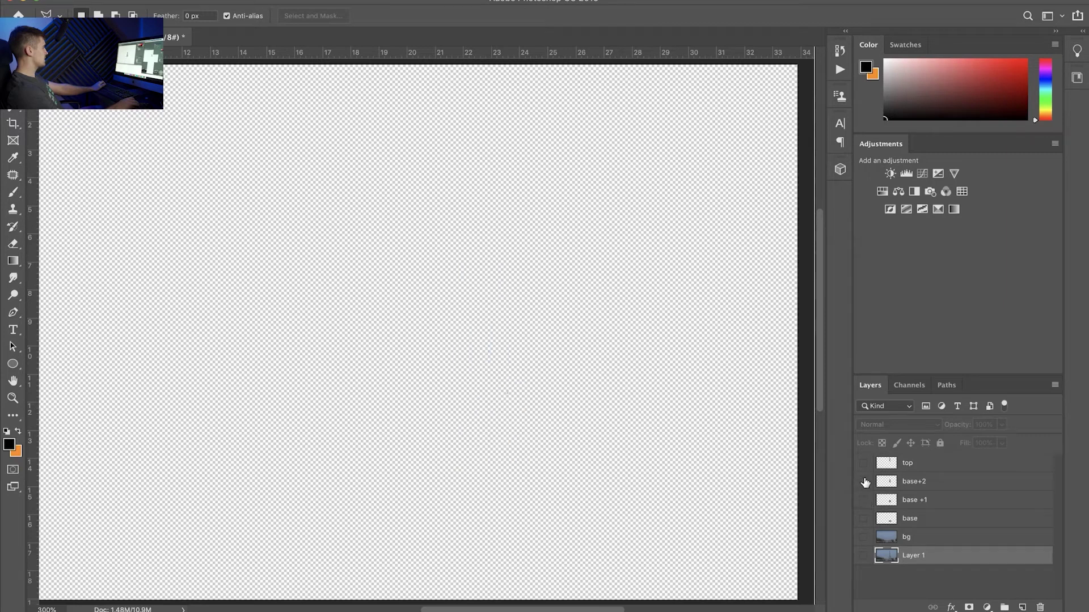
Step: Make the tower pieces, bg and Layer 1 visible again and save the document
left_click(863, 463)
left_click(863, 482)
left_click(863, 499)
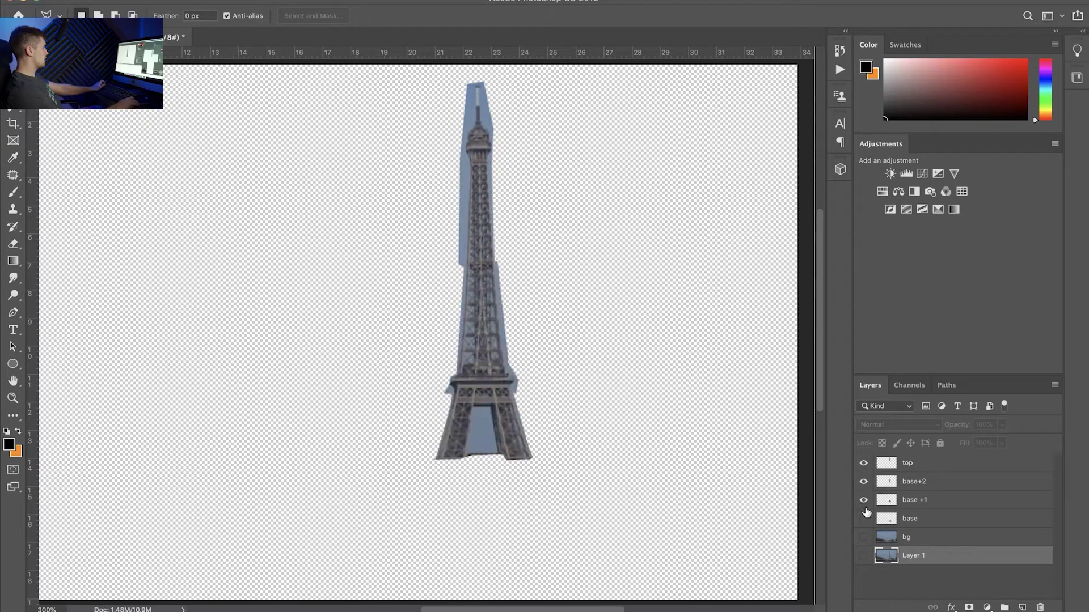
left_click(863, 519)
left_click(863, 537)
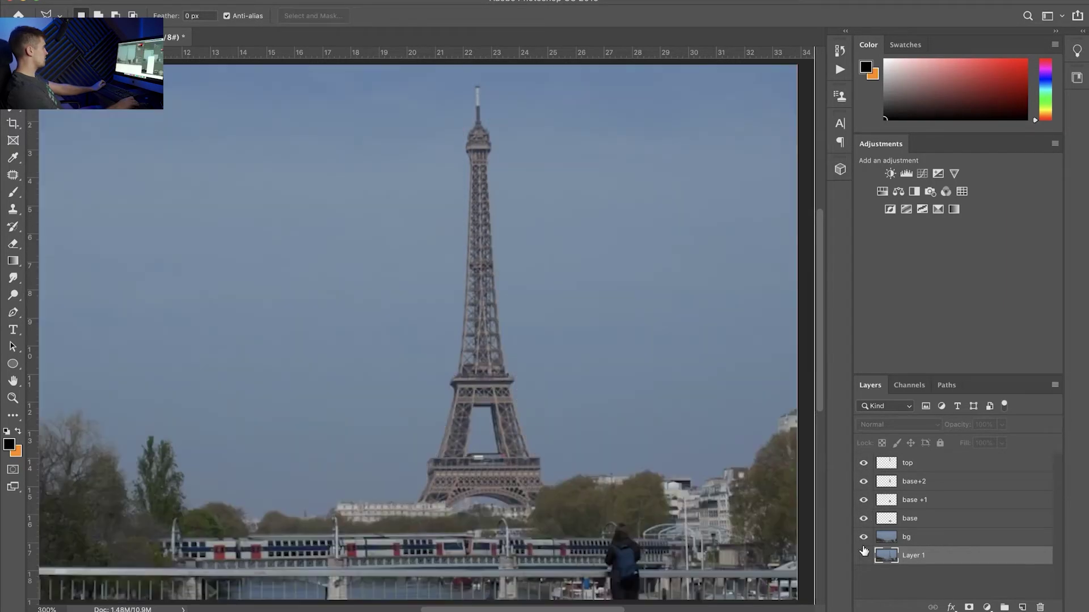
left_click(863, 555)
key("ctrl+s")
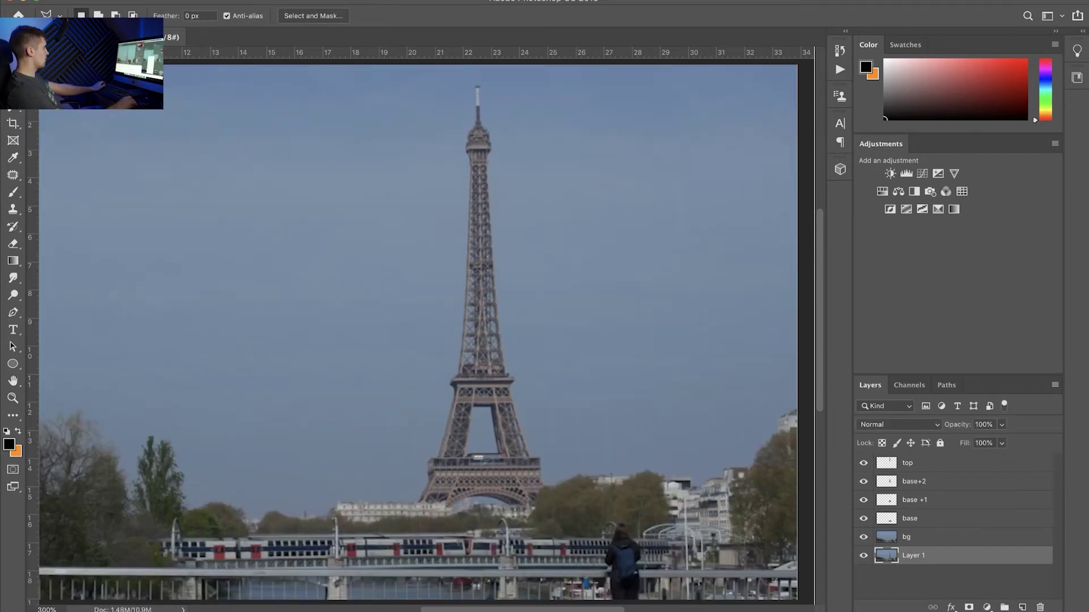
Step: Switch to After Effects and import tower.psd as a Composition with Editable Layer Styles
key("super+Tab")
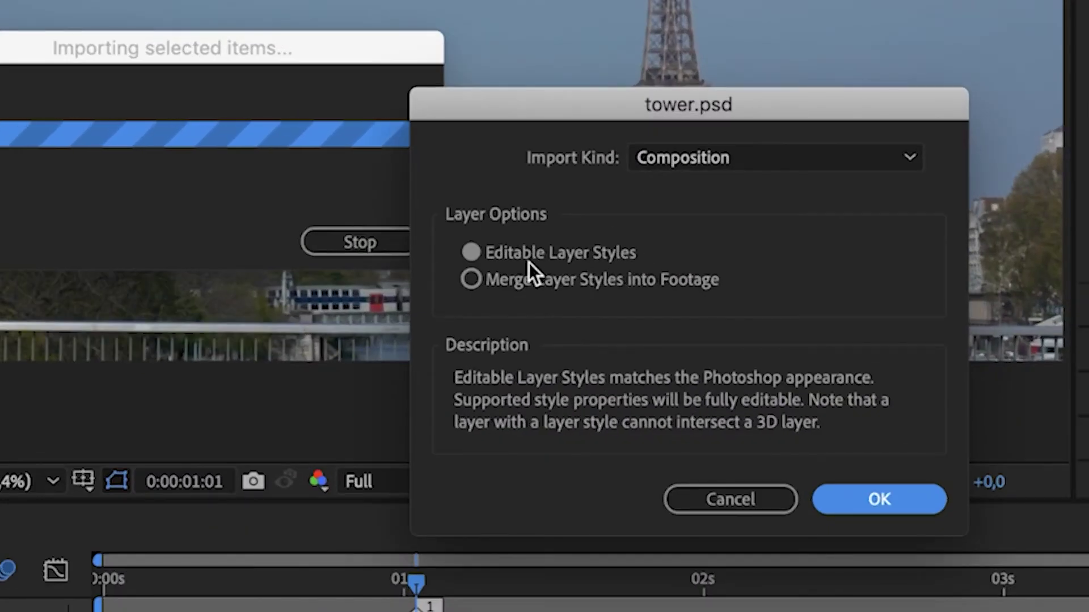
left_click(876, 499)
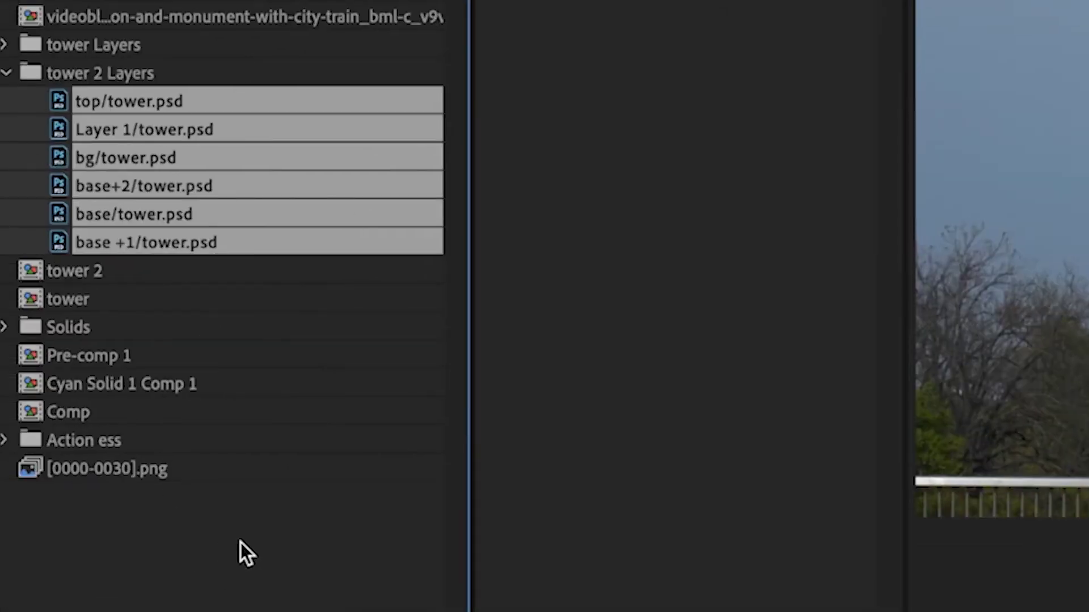
left_click(238, 542)
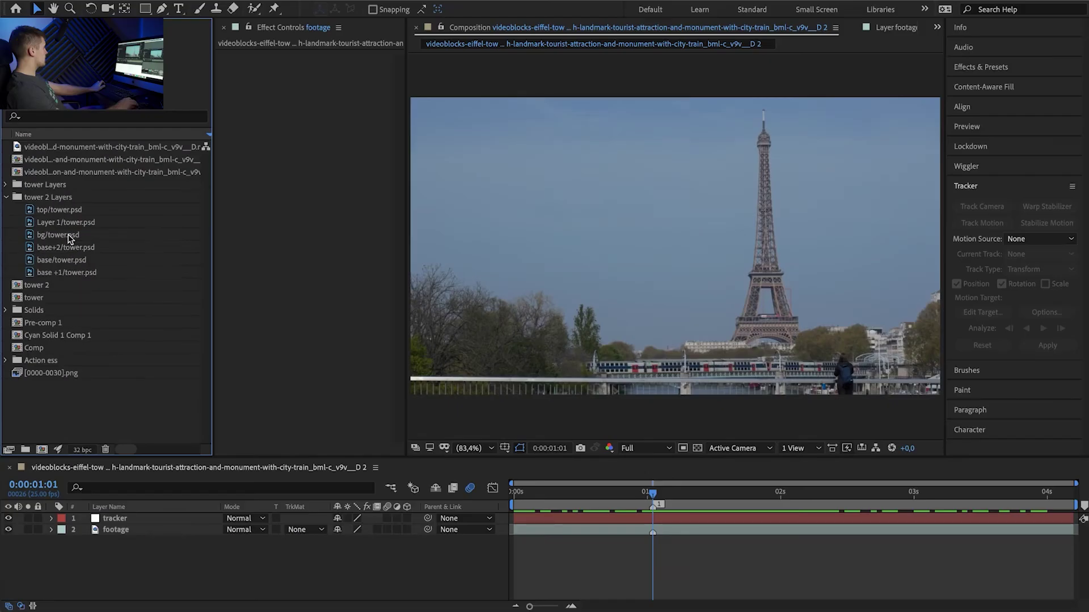
Step: Add the imported bg, top, base+2, base and base +1 layers above the tracker and fit them to the composition size
left_click(144, 157)
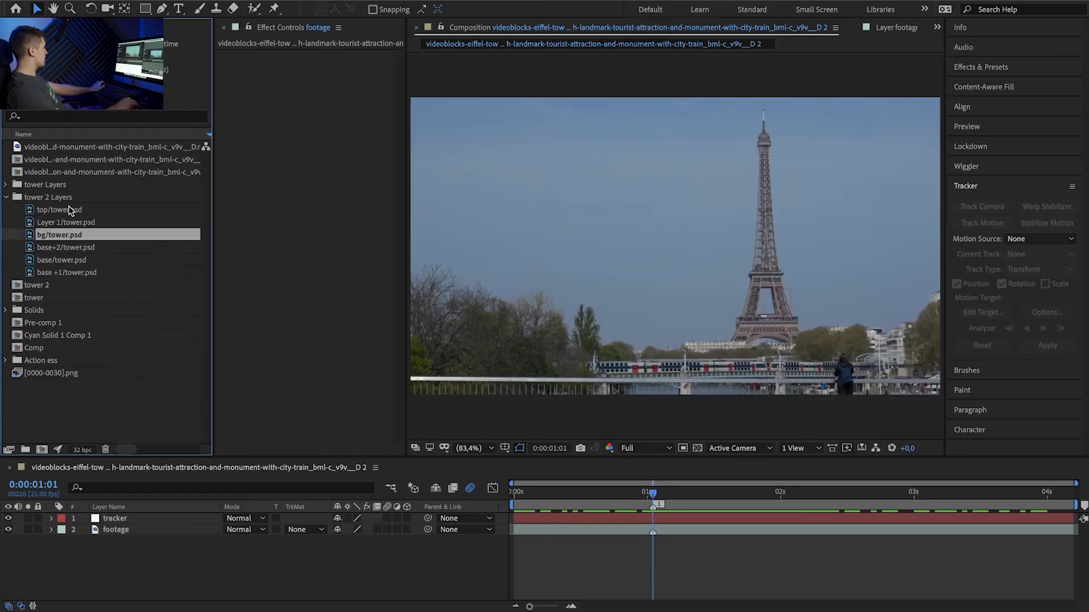
left_click(69, 207, "ctrl")
left_click(122, 270, "ctrl+shift")
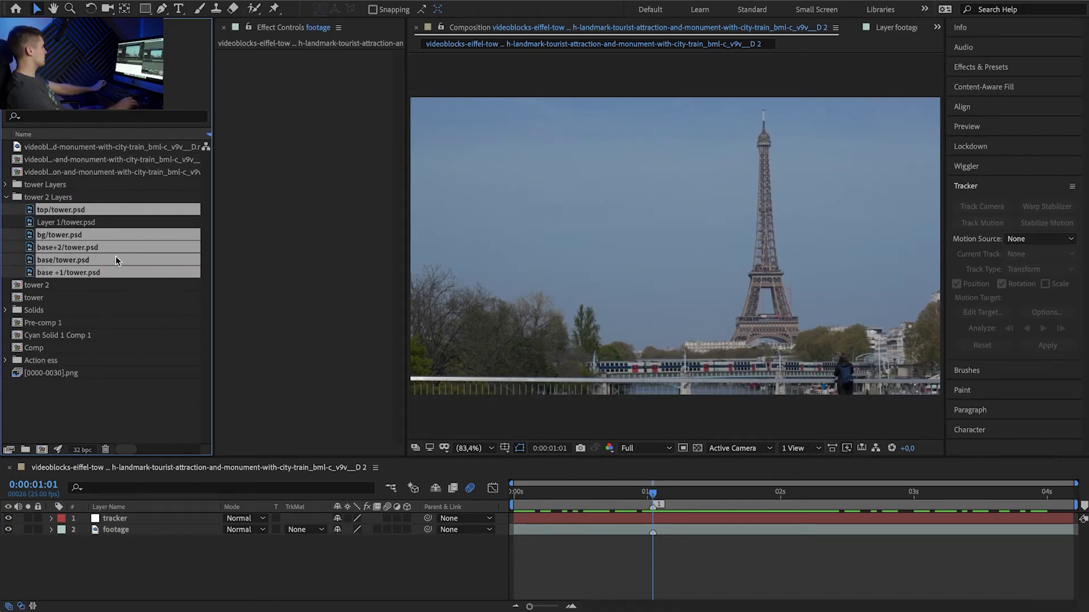
left_click_drag(116, 260, 141, 517)
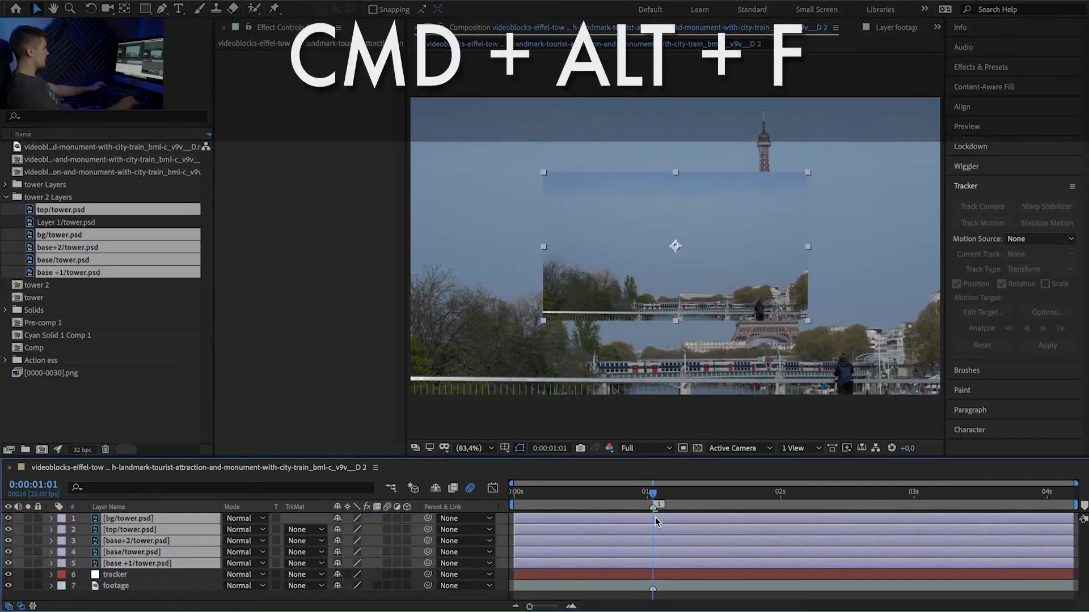
key("super+alt+f")
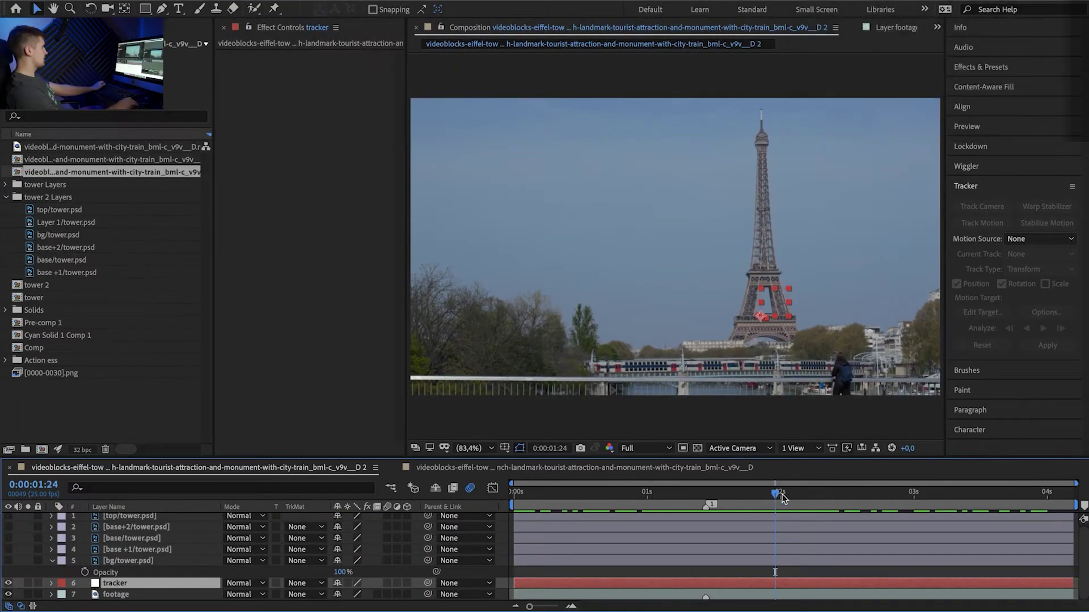
Step: At the marker, 0:00:01:11, turn on the five tower.psd layers and parent them all to the tracker layer
left_click_drag(721, 499, 706, 499)
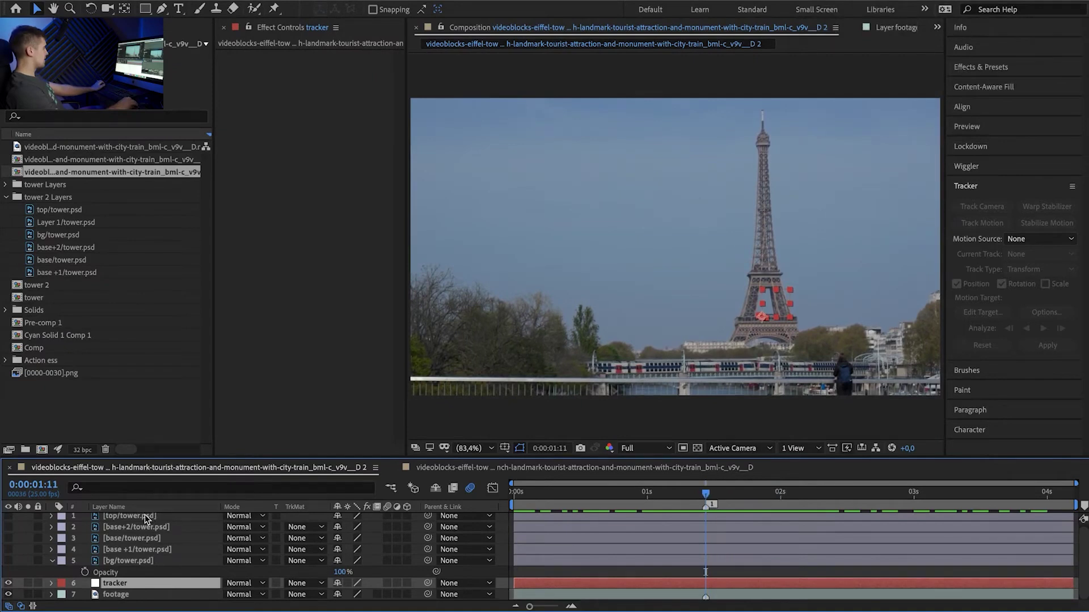
left_click_drag(8, 516, 4, 561)
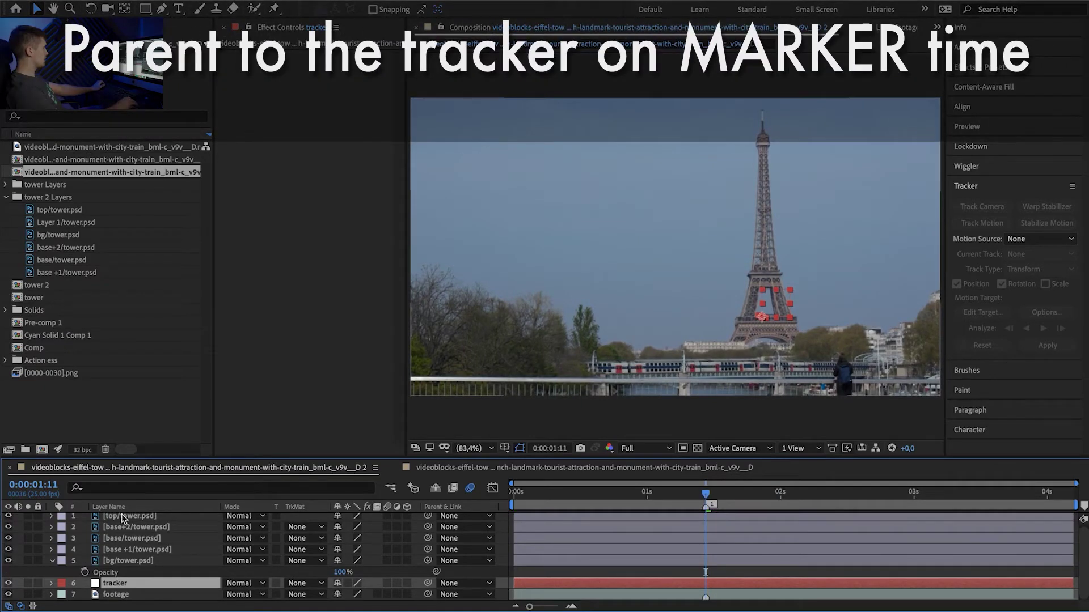
left_click(125, 516)
left_click(128, 560, "shift")
left_click_drag(428, 561, 146, 587)
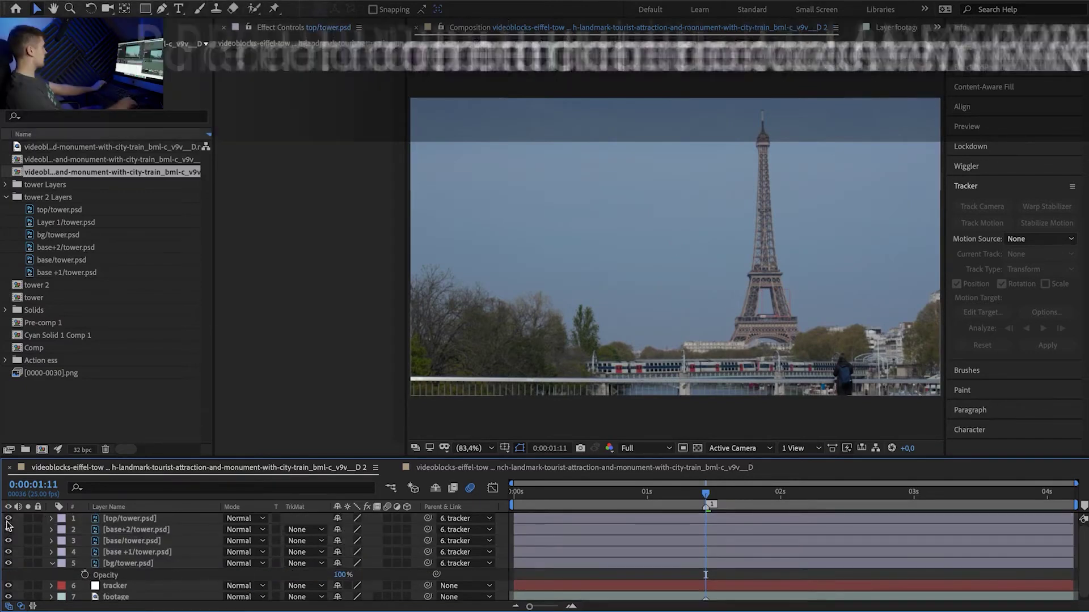
Step: Hide the four tower pieces and draw a rectangular mask around the tower area on the bg/tower.psd layer
left_click_drag(8, 518, 8, 560)
left_click(8, 563)
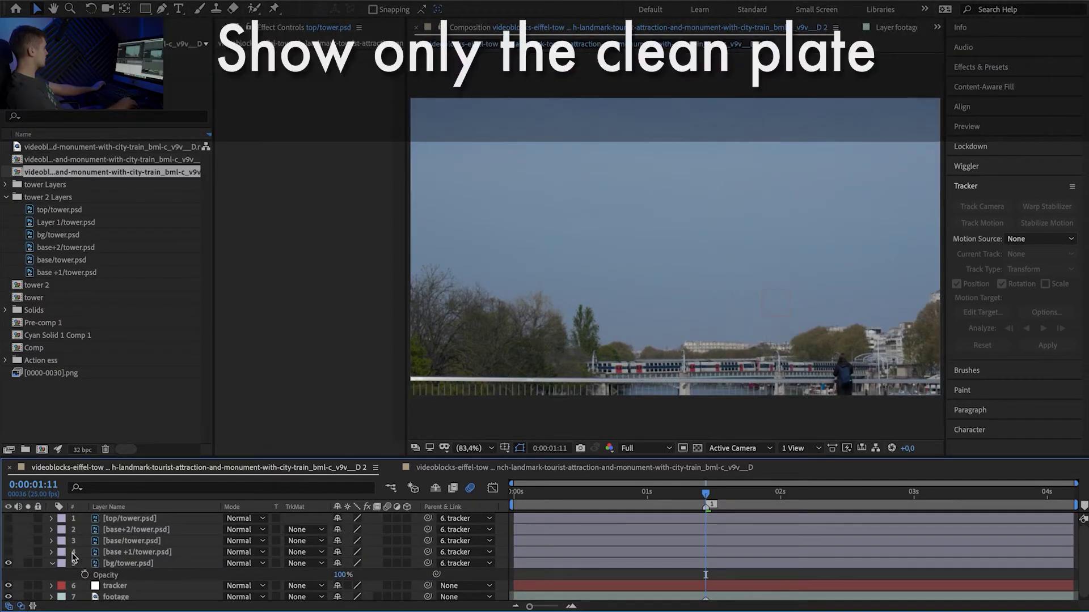
left_click(128, 563)
left_click(145, 10)
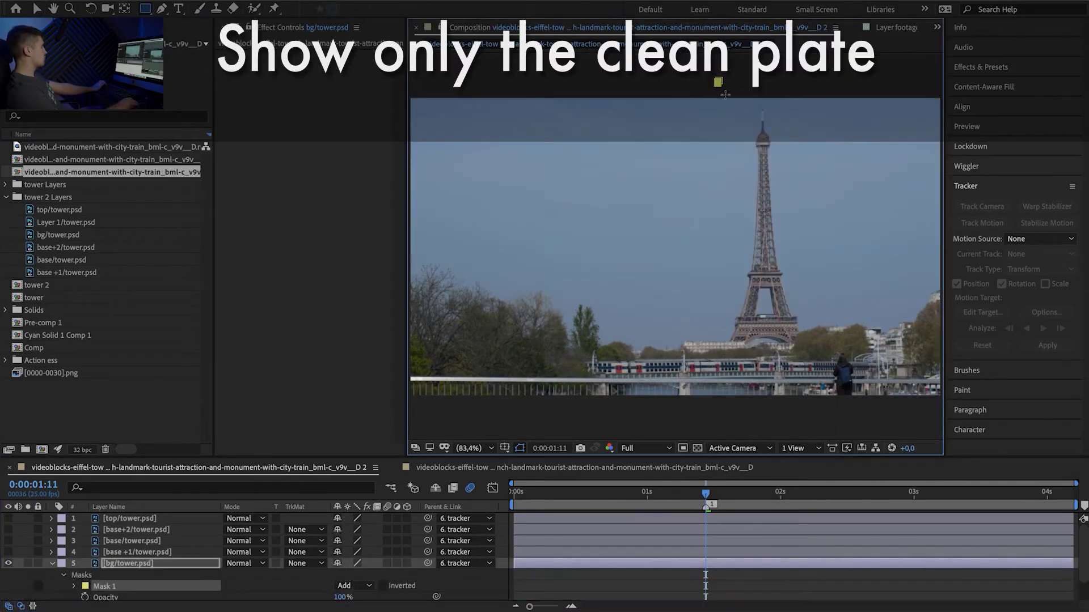
left_click_drag(717, 81, 805, 345)
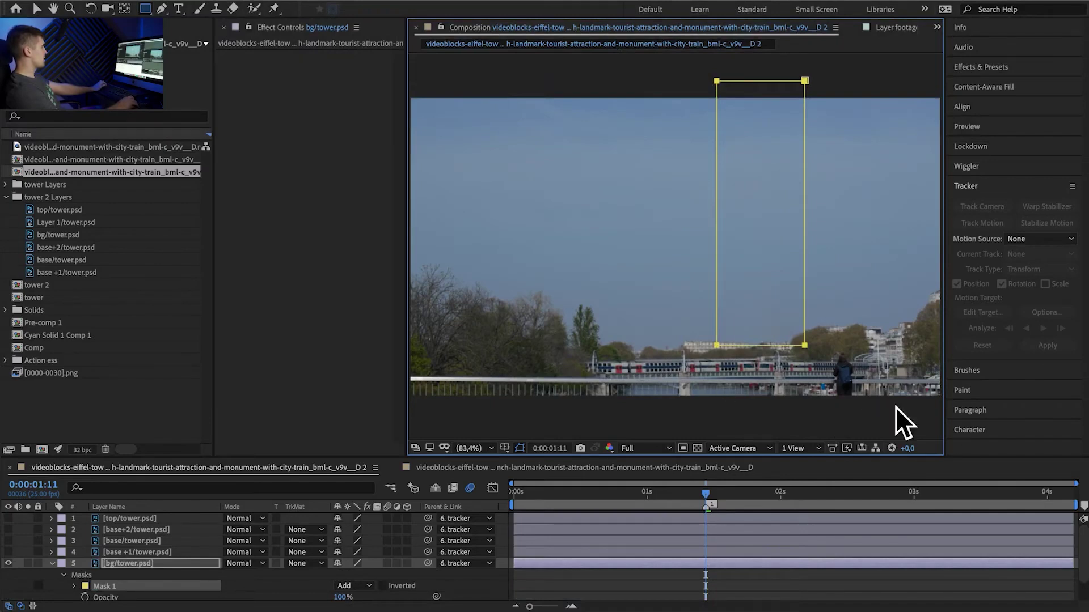
Step: Set the bg mask's feather to 13 pixels and preview the clean plate against the footage, inspecting the mask edge up close
key("f")
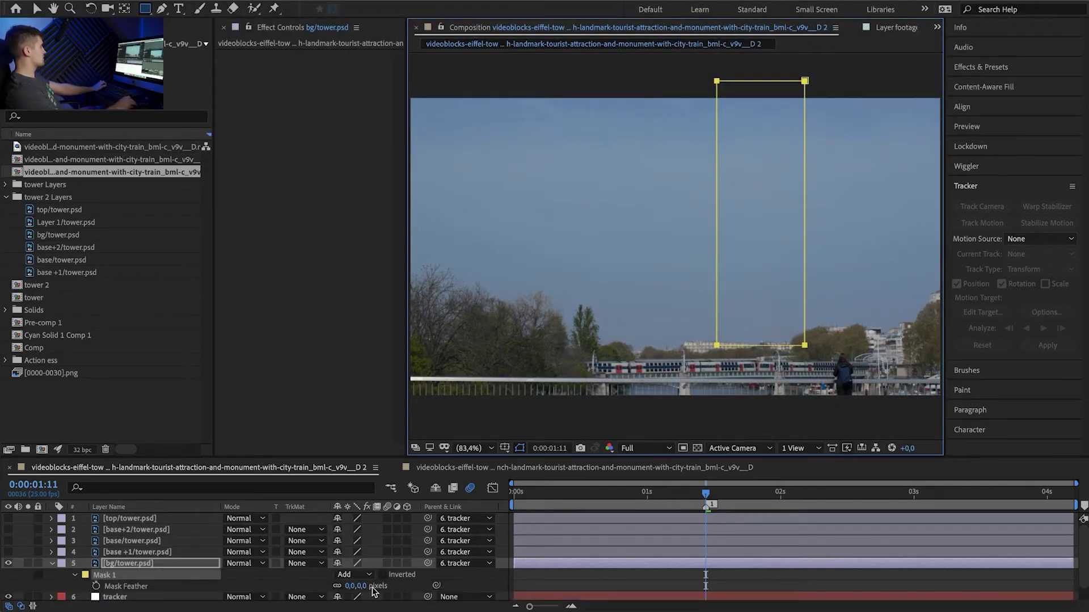
left_click_drag(348, 587, 356, 589)
key("Home")
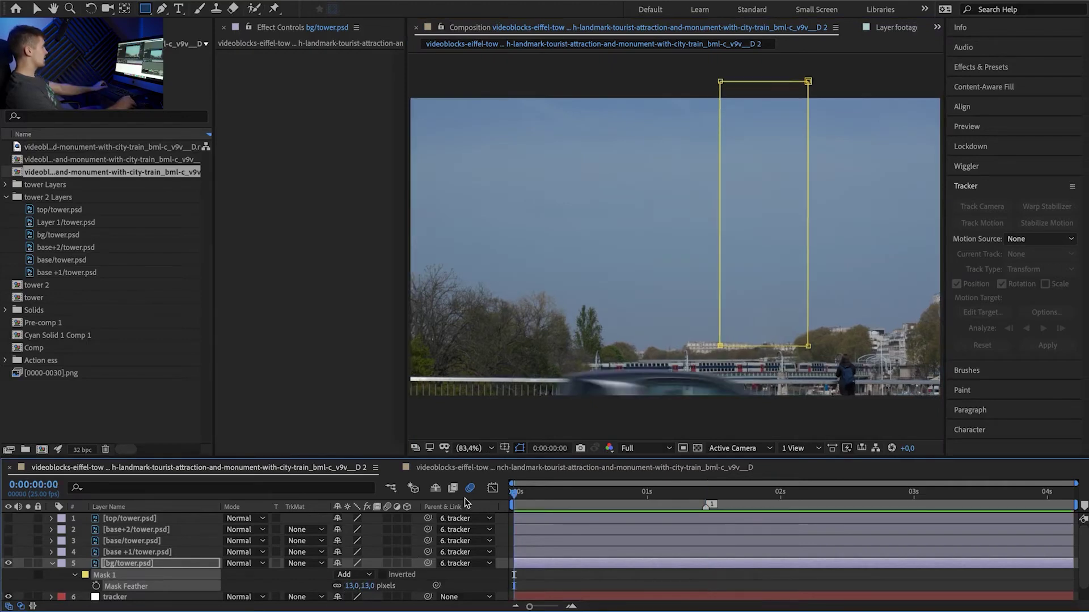
key("space")
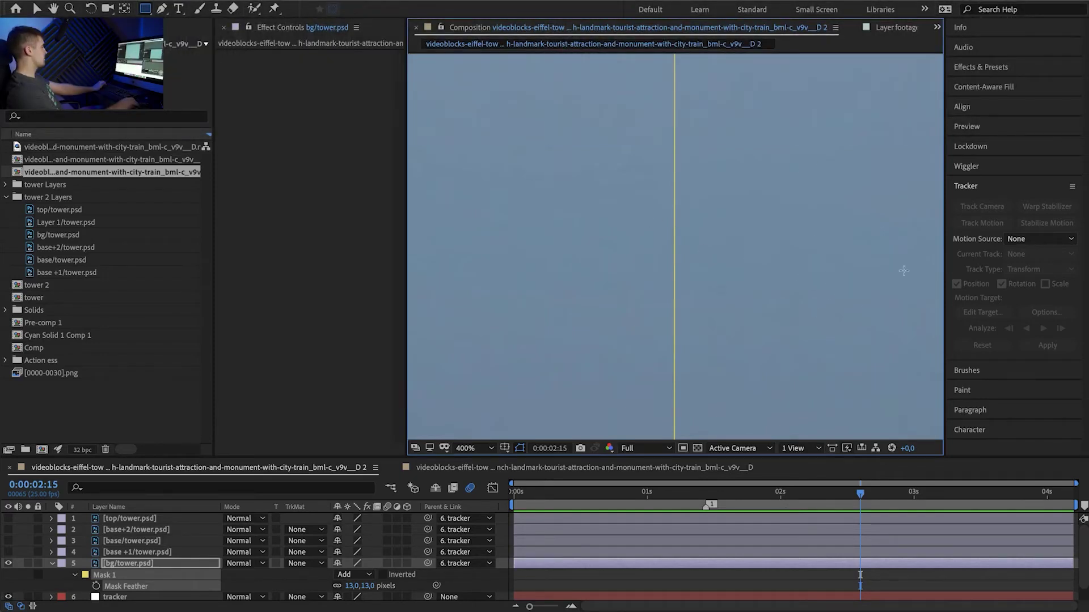
scroll(727, 312, "down", 2)
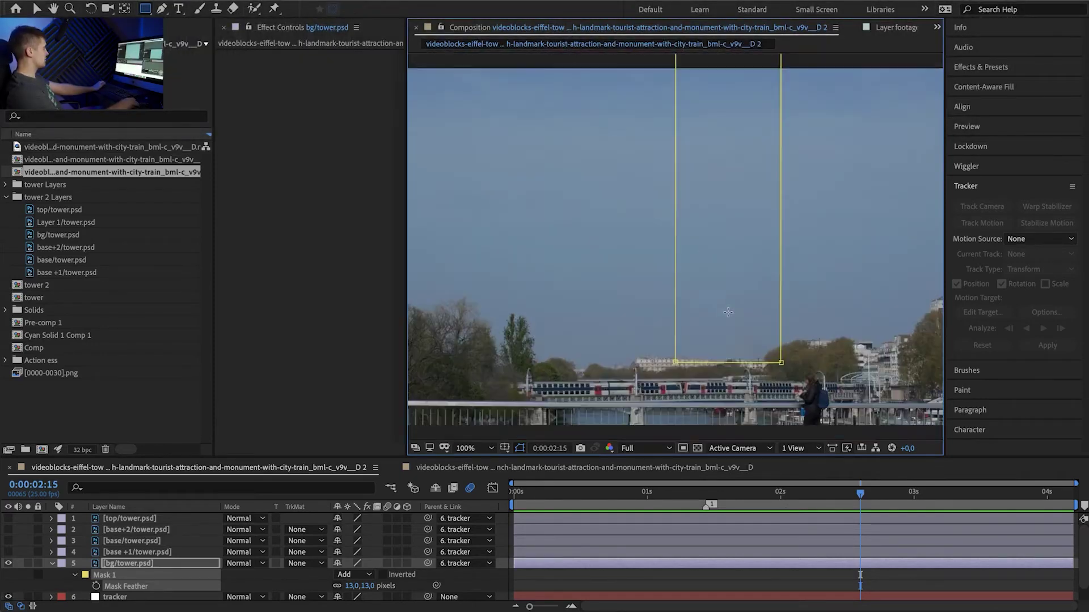
left_click(470, 449)
left_click(477, 460)
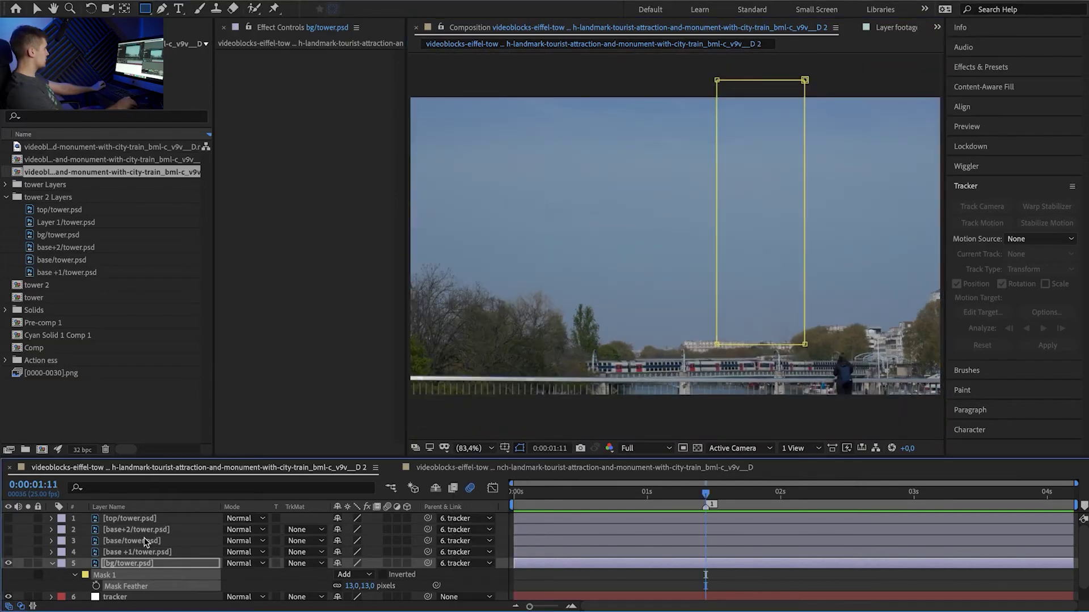
Step: Show the four tower piece layers again and play back the composition to compare it with the original
left_click_drag(8, 551, 7, 518)
key("space")
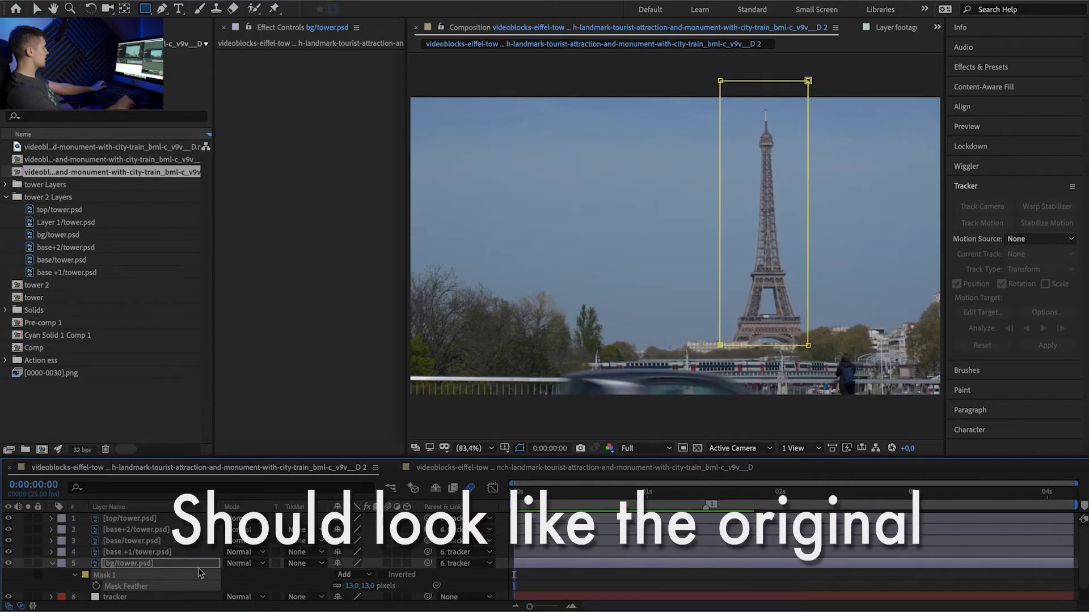
key("space")
left_click(628, 551)
left_click(661, 518, "shift")
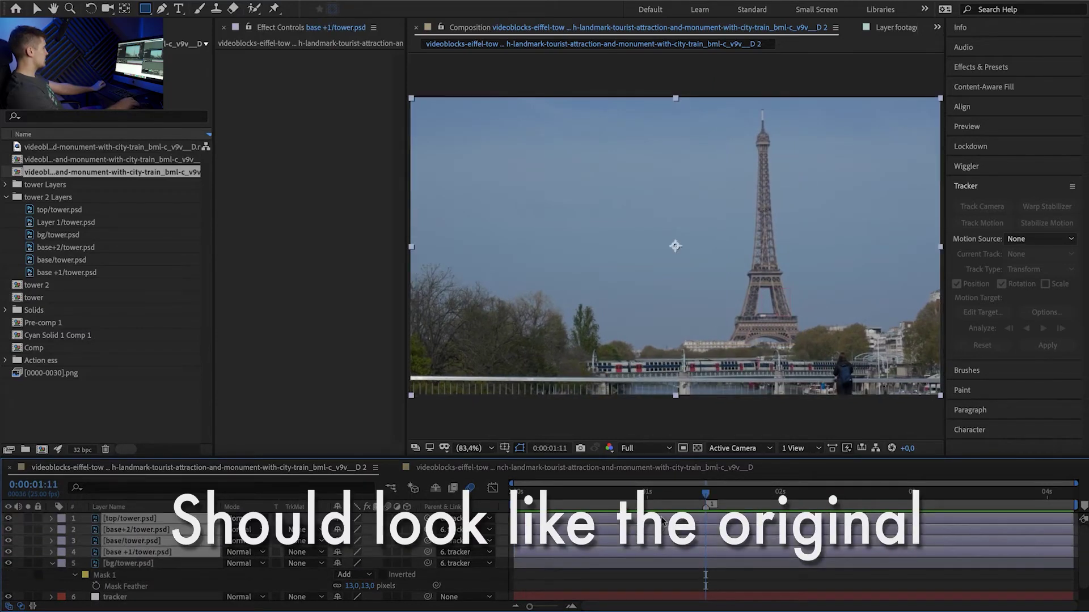
key("p")
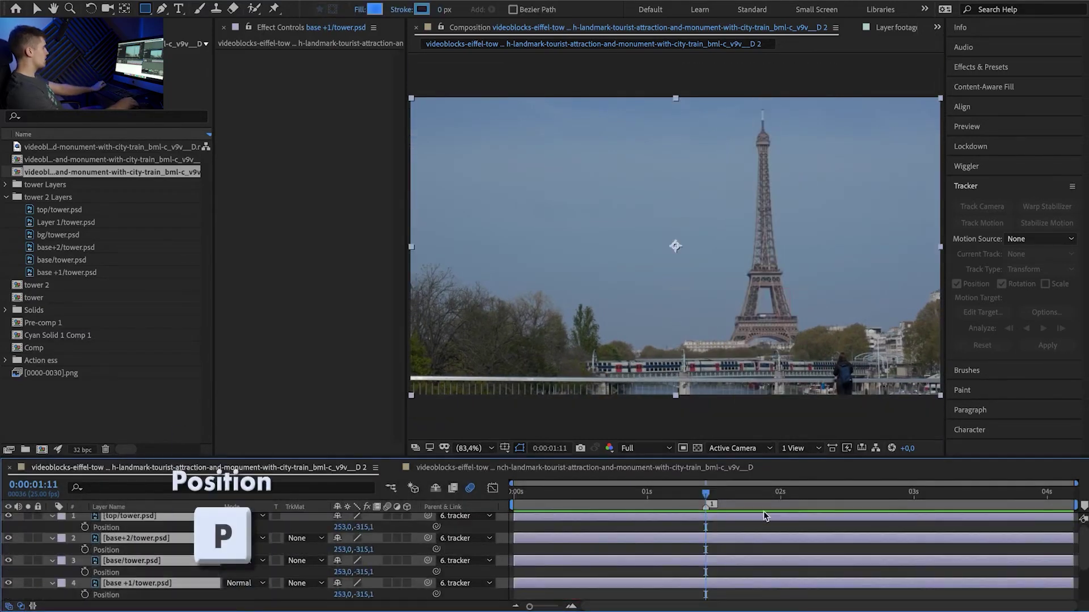
left_click_drag(52, 516, 53, 562)
left_click(52, 561)
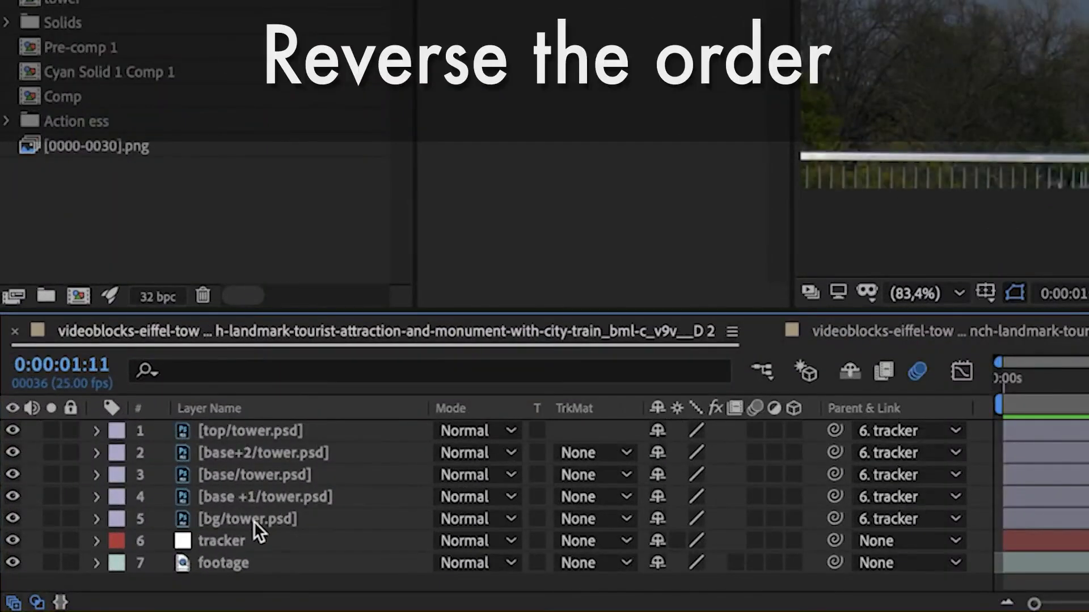
Step: Reverse the stacking order of the tower pieces to base, base +1, base+2 and top from the uppermost layer down
left_click_drag(257, 482, 261, 422)
left_click_drag(266, 494, 278, 465)
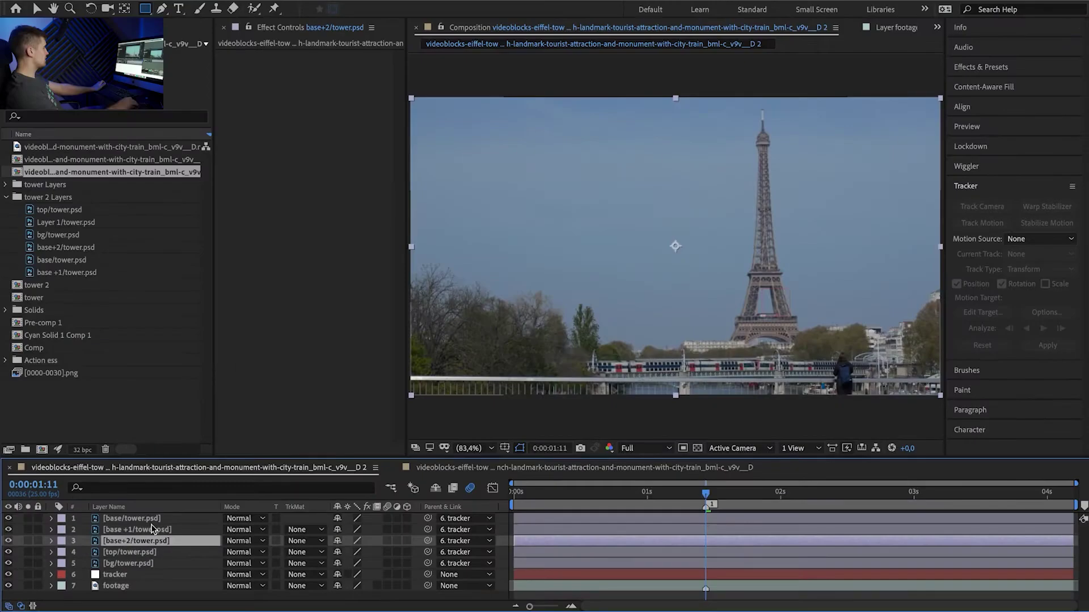
Step: Try sliding the top/tower.psd layer down behind the other tower pieces by lowering its X position
left_click(263, 493)
key("p")
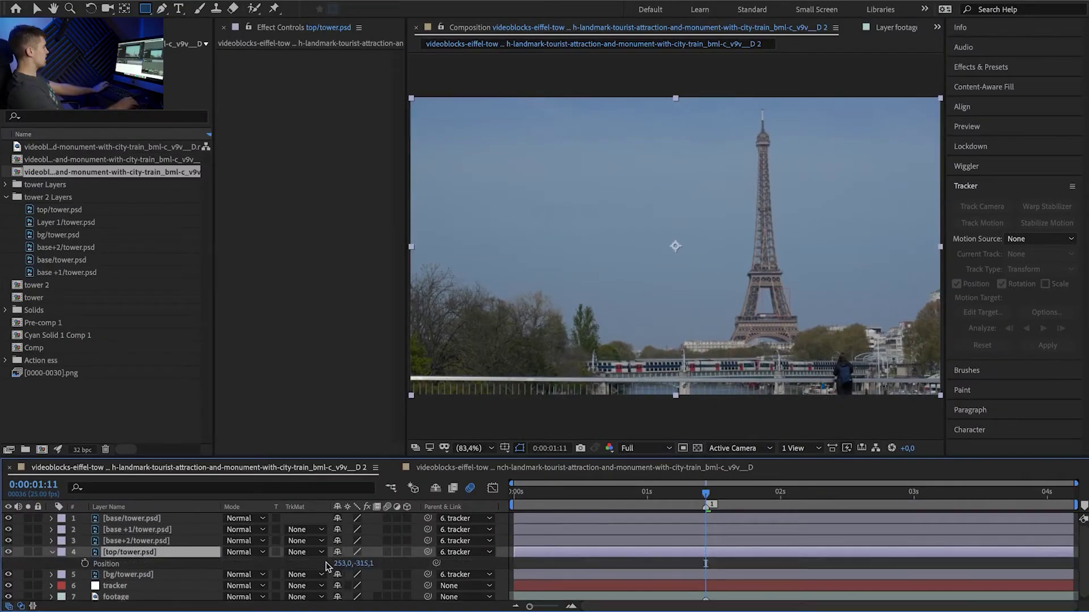
left_click_drag(340, 567, 149, 570)
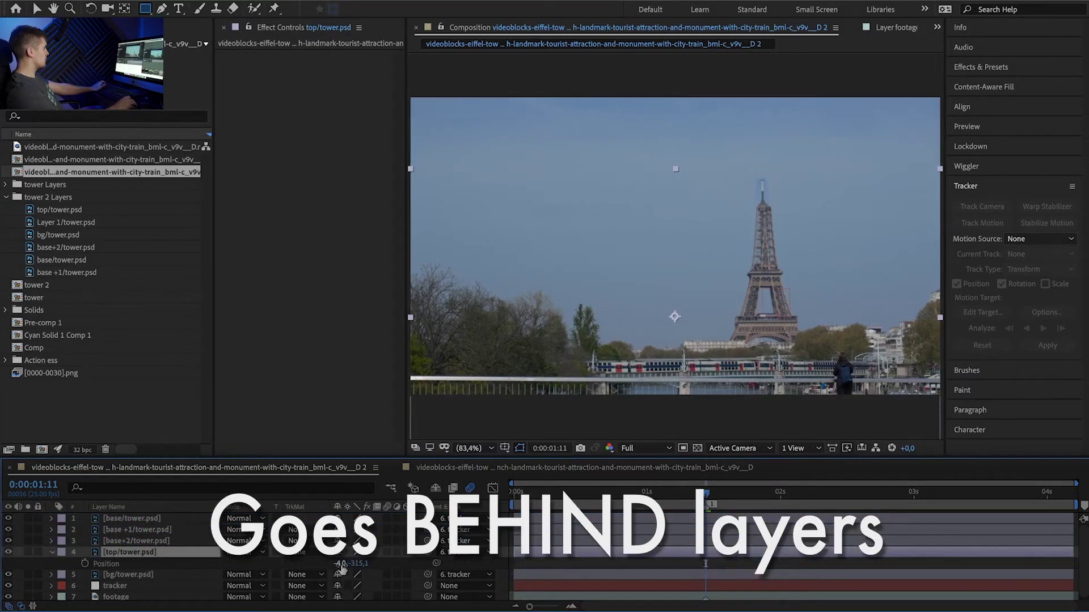
Step: Select the four tower piece layers and add Position keyframes to all of them at 0:00:01:11
left_click(709, 518, "shift")
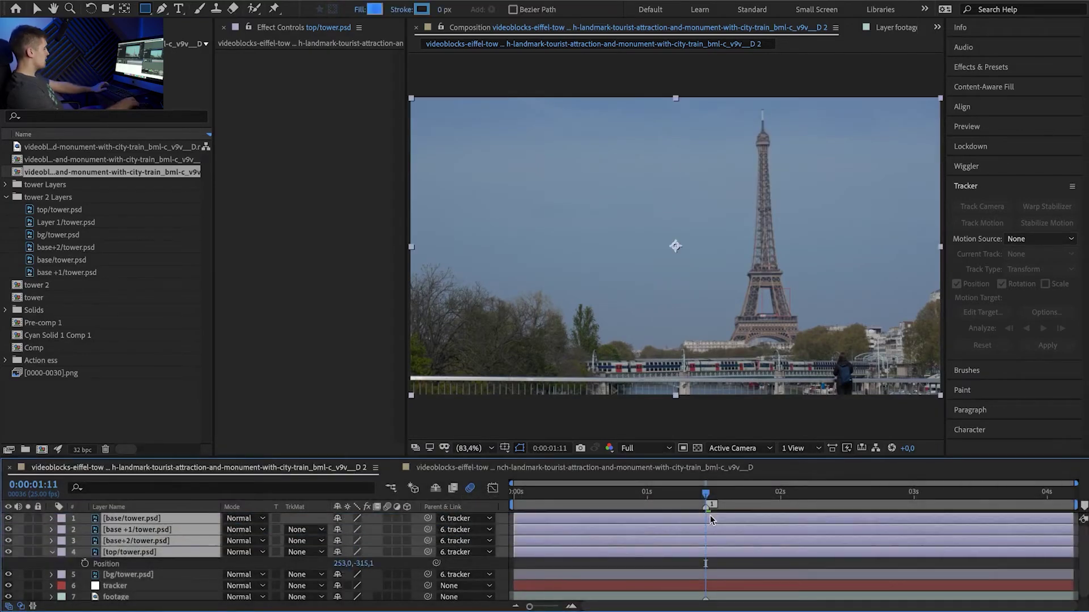
key("p")
key("p")
scroll(82, 531, "down", 1)
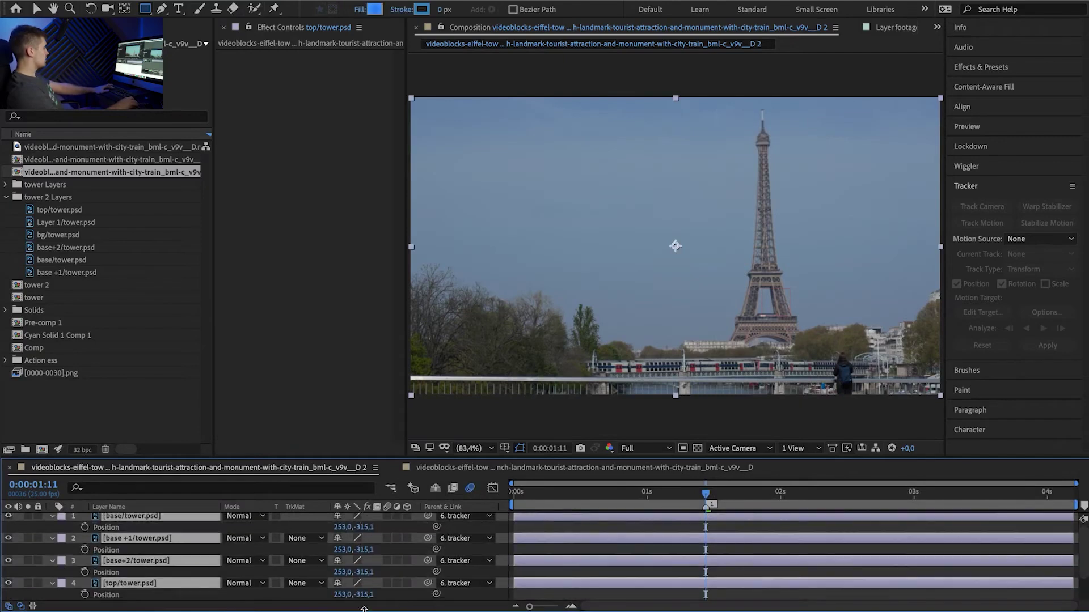
left_click(85, 529)
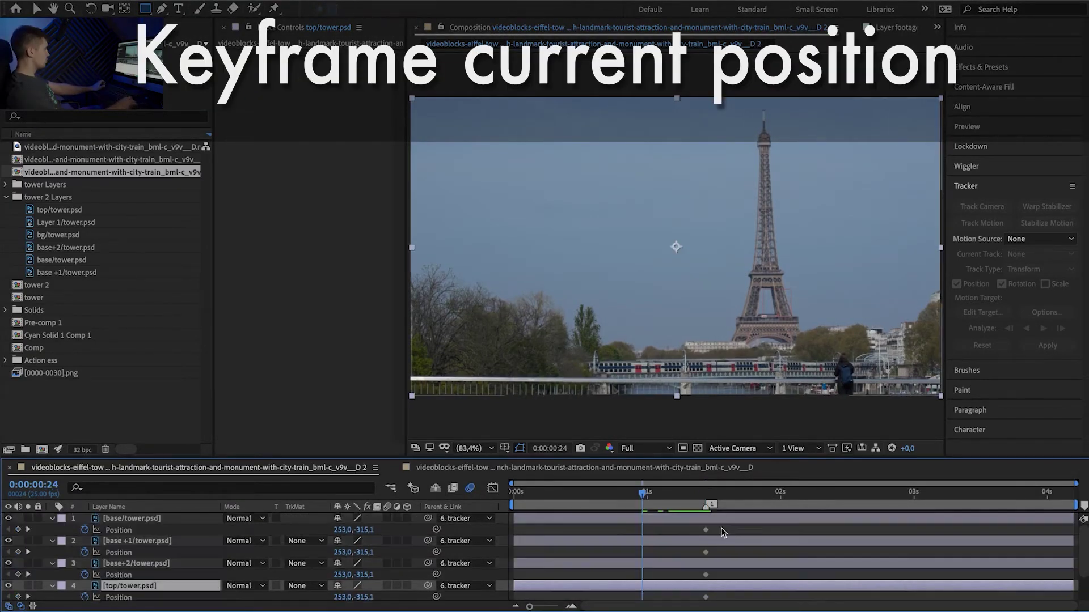
Step: At 0:00:00:24, lower the Position X values to -56 for base, -346 for base +1, -448 for base+2 and -690 for top
left_click(716, 519)
left_click_drag(348, 530, 153, 547)
left_click_drag(344, 553, 3, 587)
left_click_drag(344, 575, 1, 601)
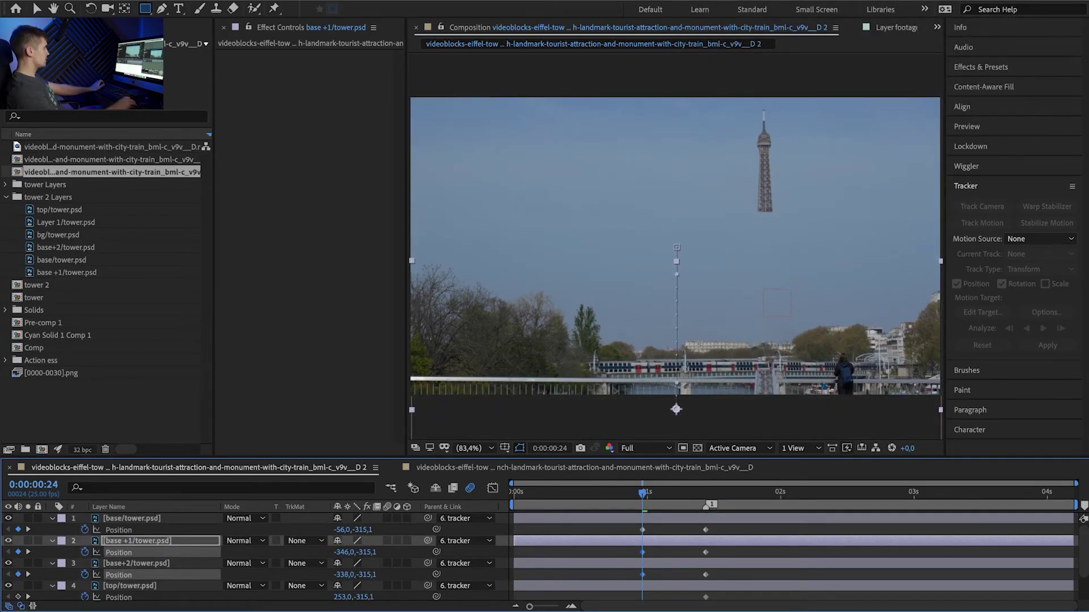
left_click_drag(343, 597, 51, 597)
left_click_drag(52, 597, 3, 597)
Step: Preview the rise from 0:00:00:20 and shift the four starting Position keyframes closer to the ending keyframes
left_click(620, 493)
key("space")
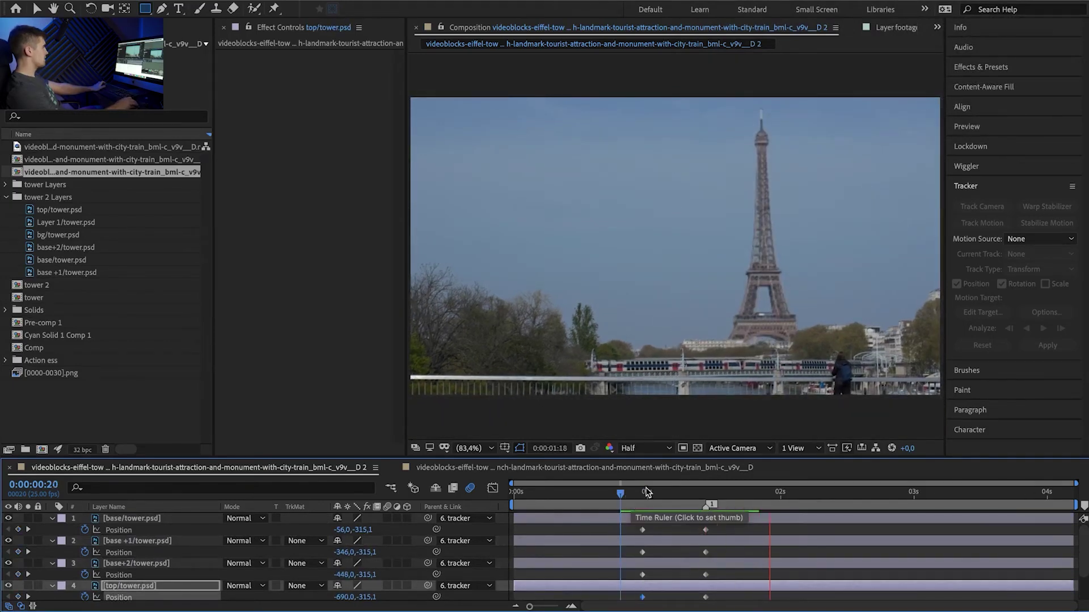
left_click_drag(646, 492, 610, 513)
left_click_drag(628, 528, 663, 597)
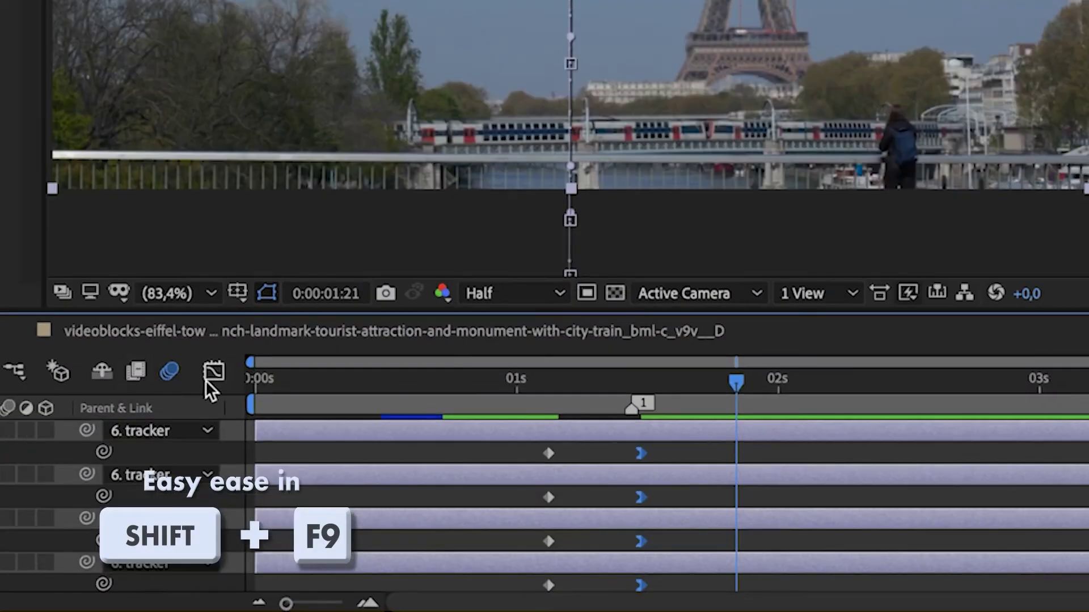
Step: Apply Easy Ease In to the four ending Position keyframes and adjust their influence in the Graph Editor
left_click(492, 487)
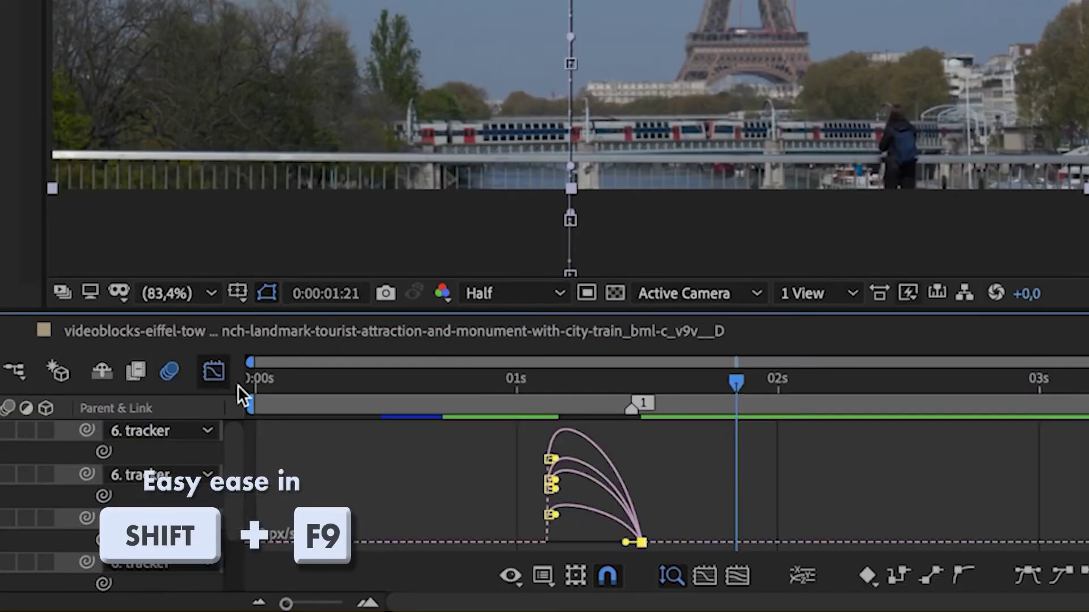
left_click_drag(695, 574, 688, 578)
left_click_drag(593, 541, 589, 540)
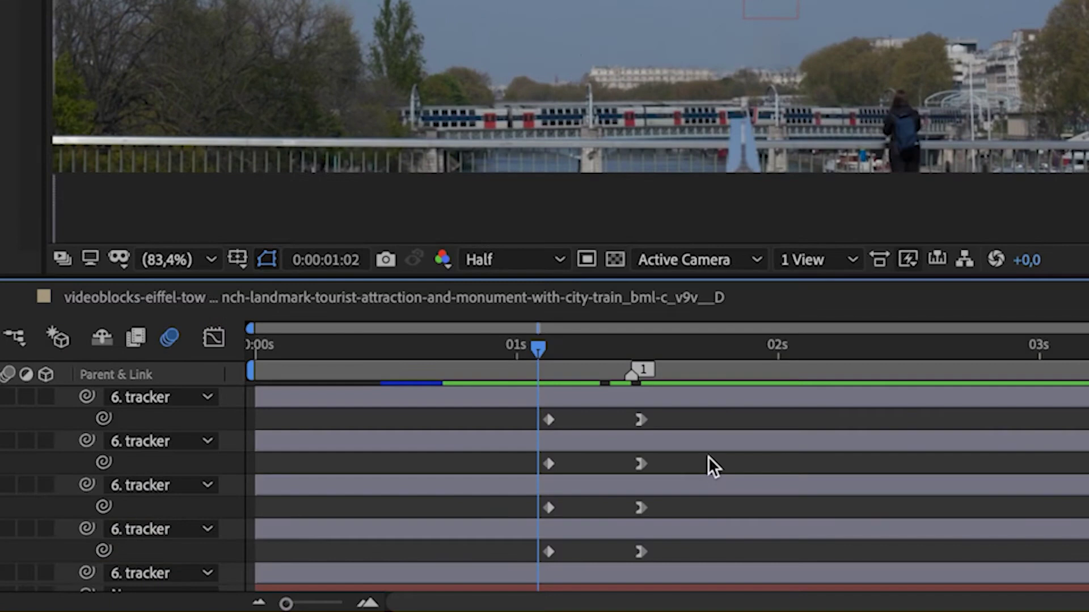
Step: Offset the tower pieces' keyframe pairs so each piece starts rising as the one below finishes, and preview the animation
left_click_drag(707, 457, 633, 559)
left_click_drag(617, 500, 743, 556)
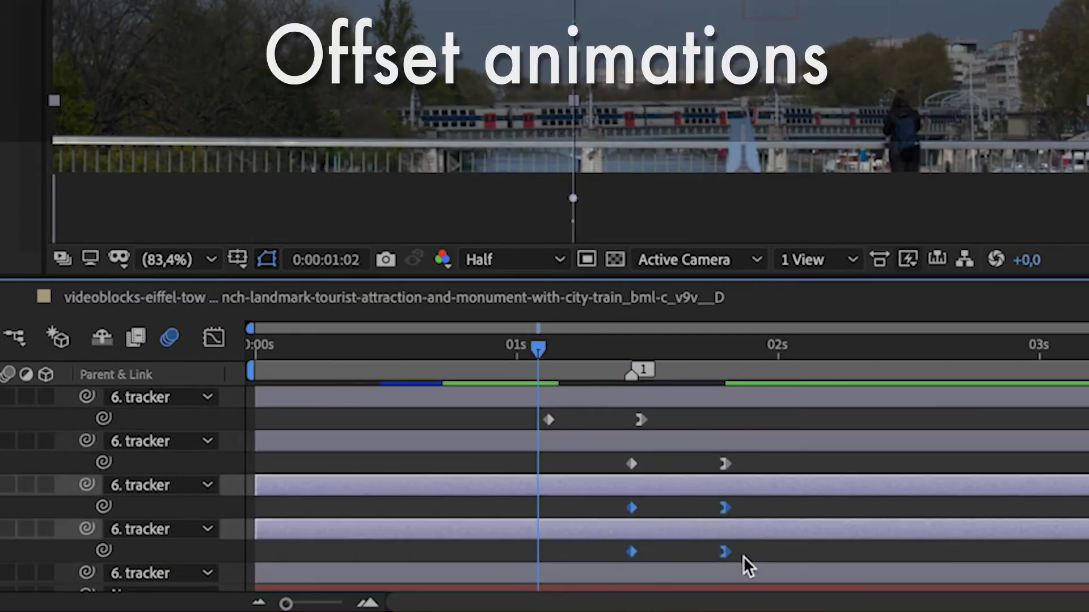
left_click_drag(630, 552, 844, 567)
left_click_drag(728, 552, 823, 553)
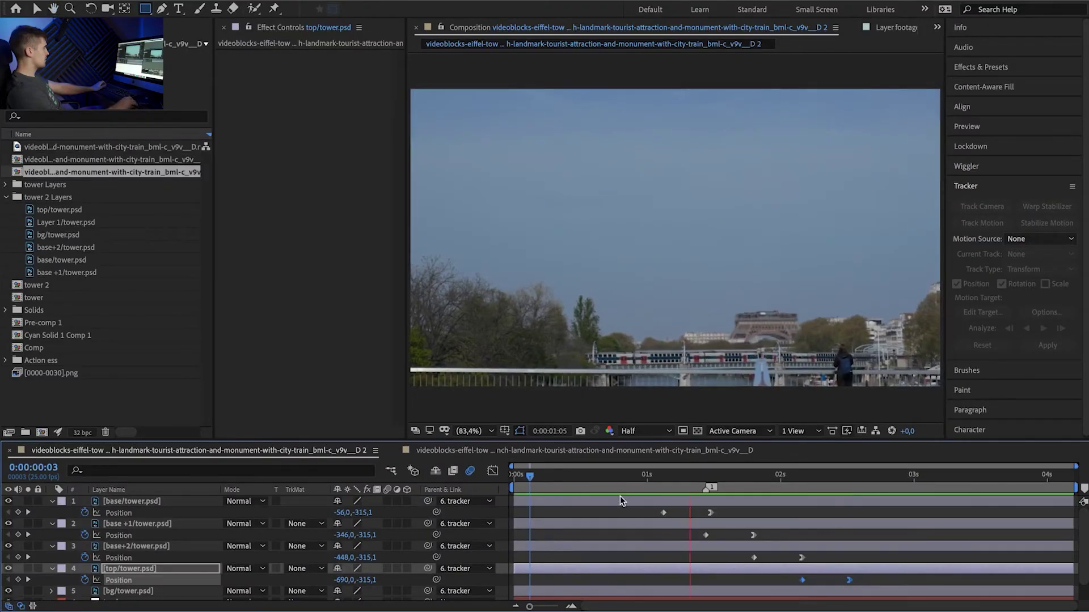
key("space")
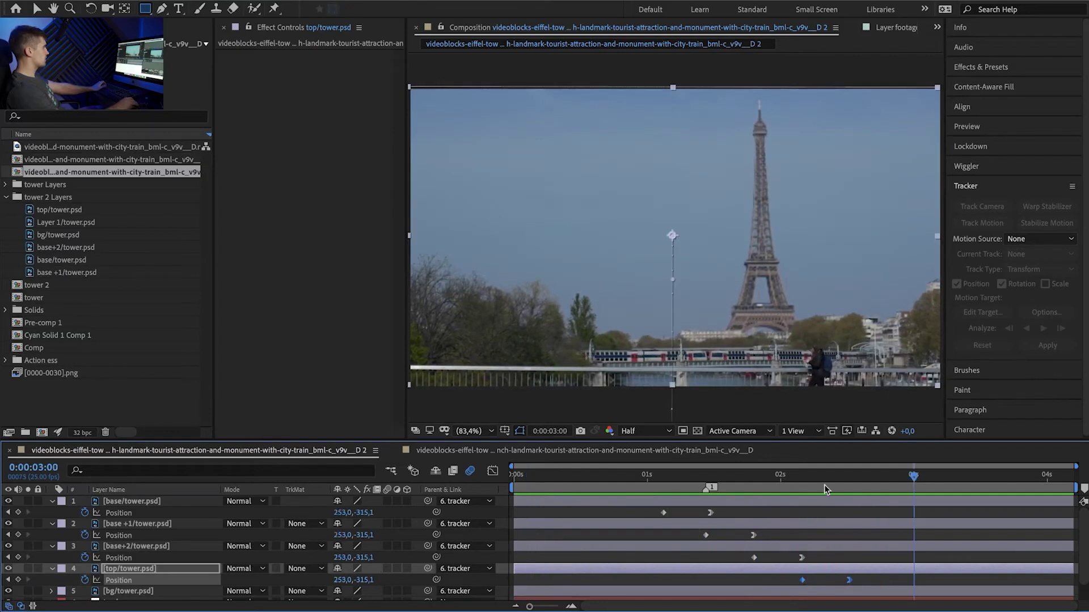
Step: Precompose the four tower piece layers into a composition named tower animation
left_click_drag(641, 483, 648, 484)
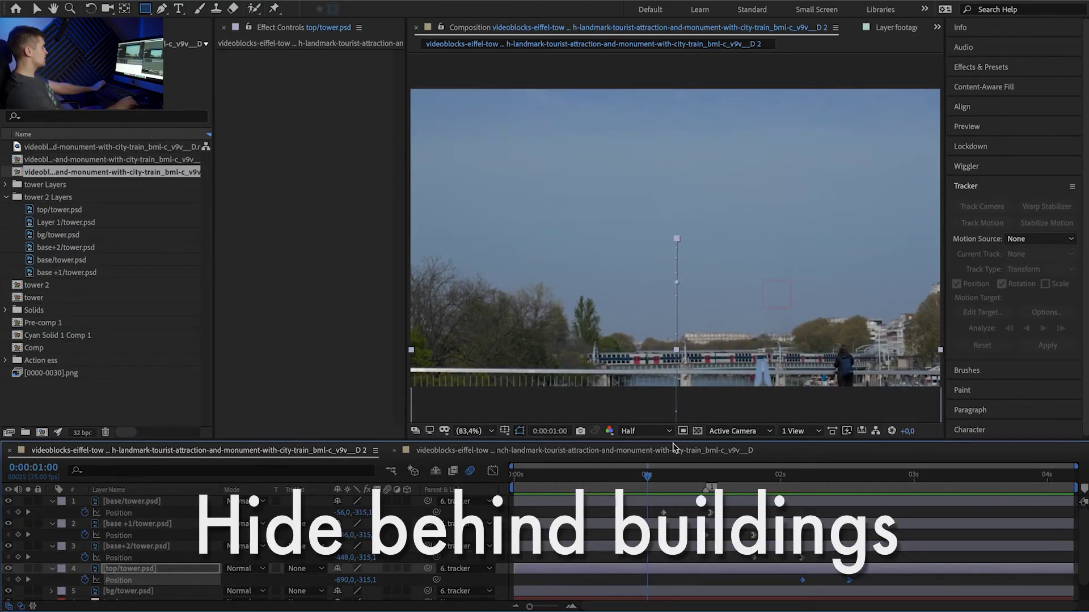
mouse_move(649, 478)
left_mouse_down()
mouse_move(832, 485)
mouse_move(657, 479)
left_mouse_up()
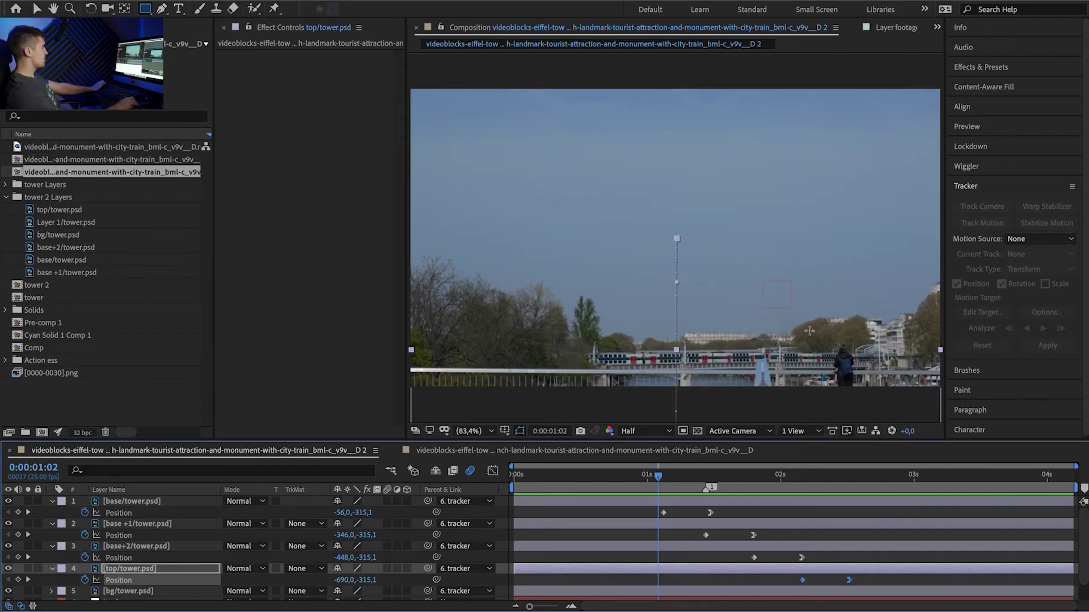
left_click_drag(813, 478, 658, 499)
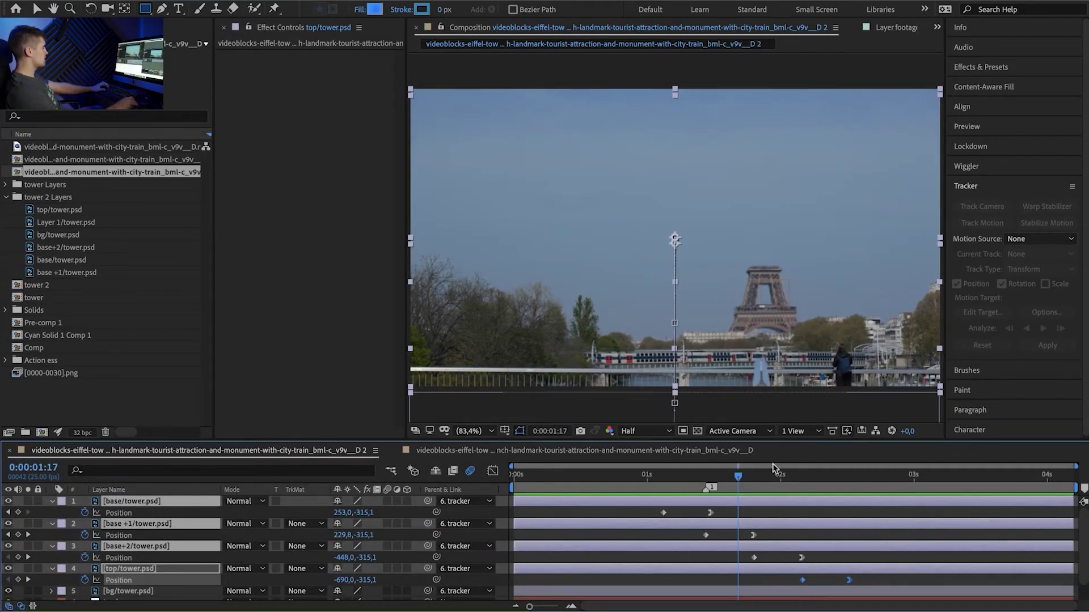
key("super+shift+c")
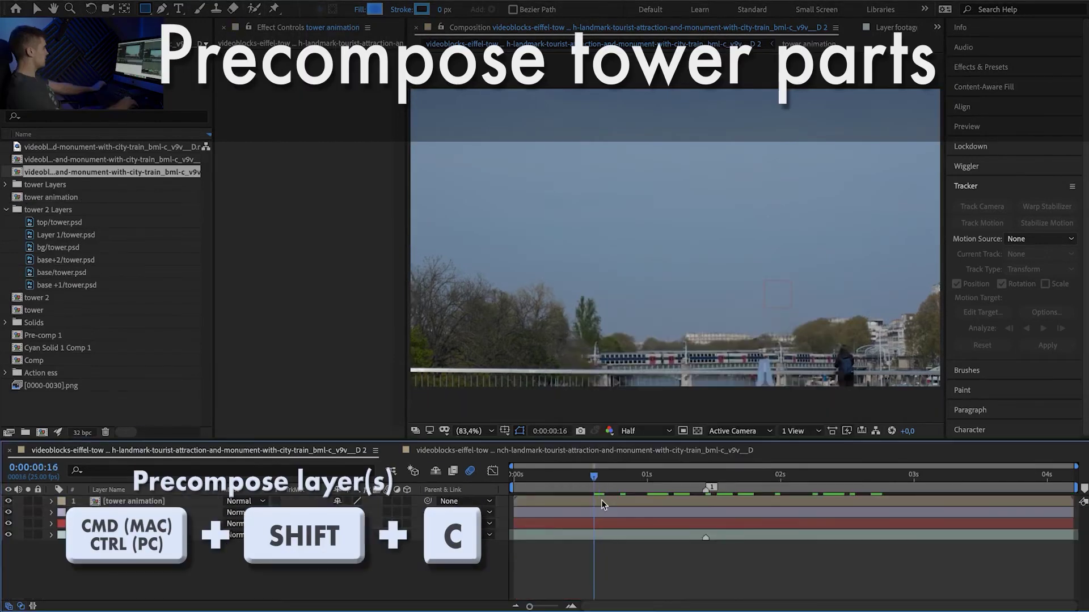
Step: Parent the tower animation layer to the tracker layer and scrub the timeline to check its motion
left_click_drag(601, 499, 706, 525)
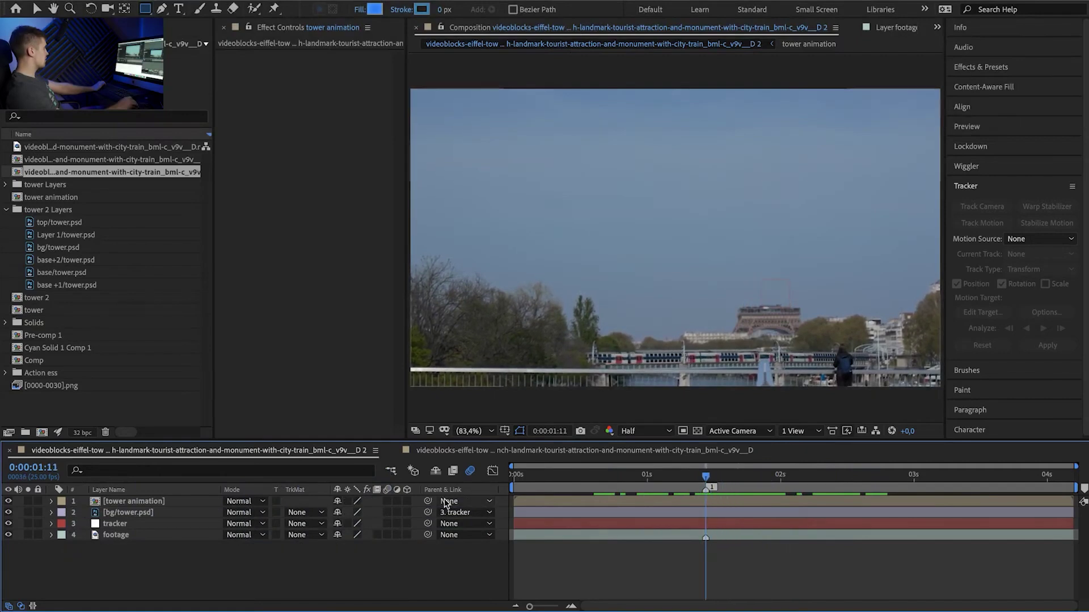
left_click_drag(428, 501, 142, 525)
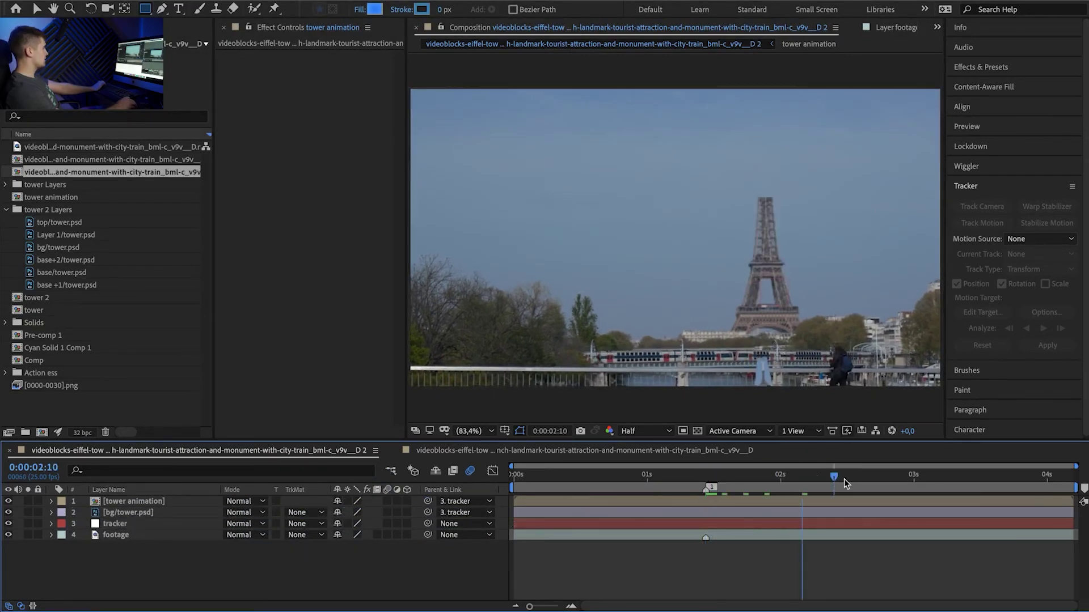
mouse_move(710, 488)
left_mouse_down()
mouse_move(727, 488)
mouse_move(706, 488)
left_mouse_up()
Step: Create a cyan solid at 0:00:01:11 above the tower animation and lower its opacity to 1%
scroll(785, 376, "up", 2)
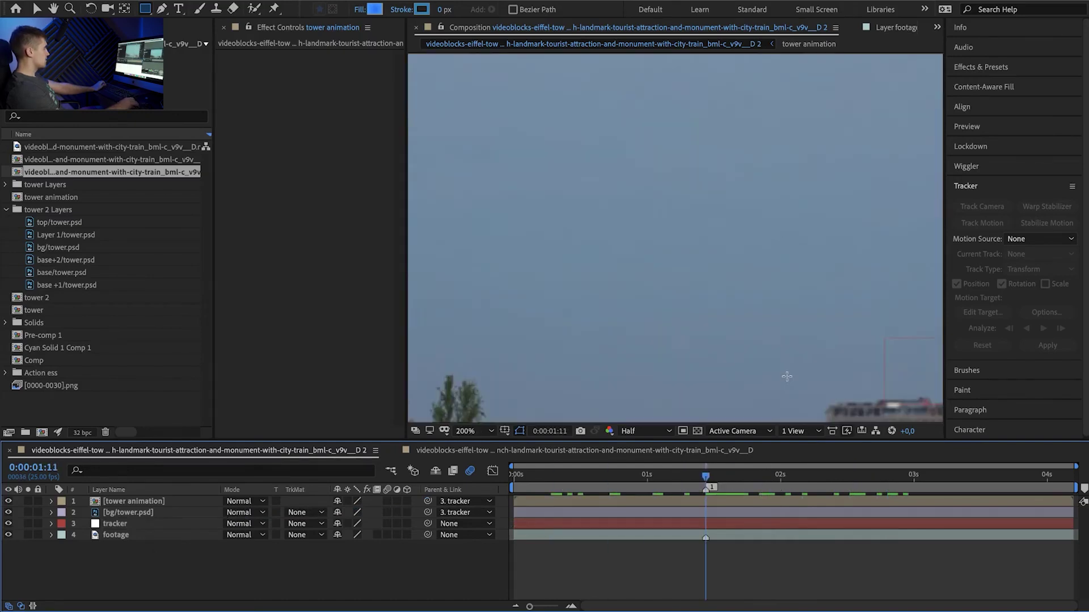
key("space")
left_click_drag(785, 377, 589, 183)
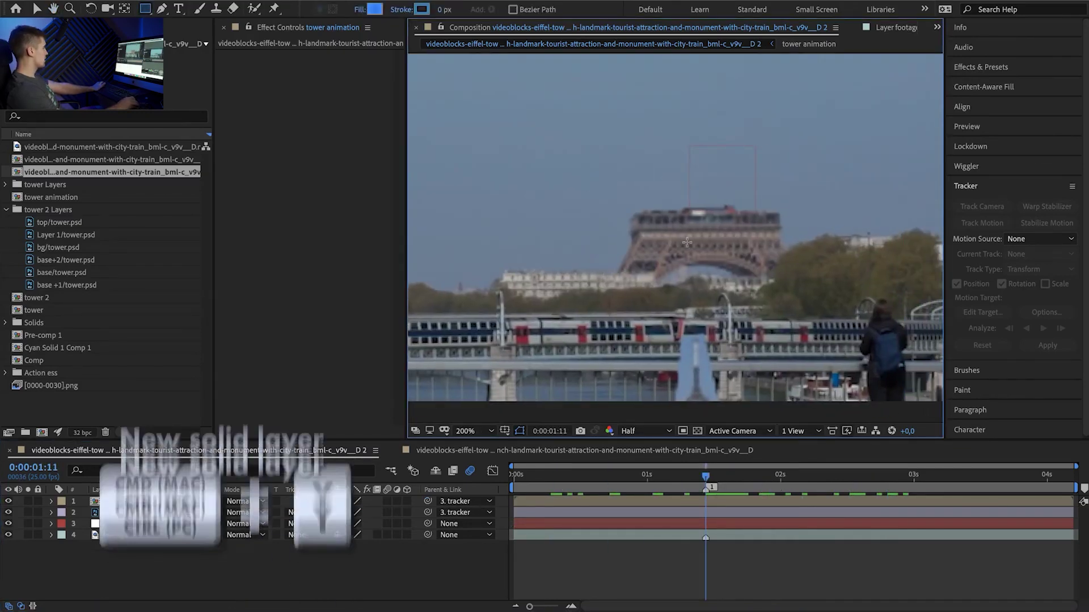
key("ctrl+y")
left_click_drag(343, 513, 283, 513)
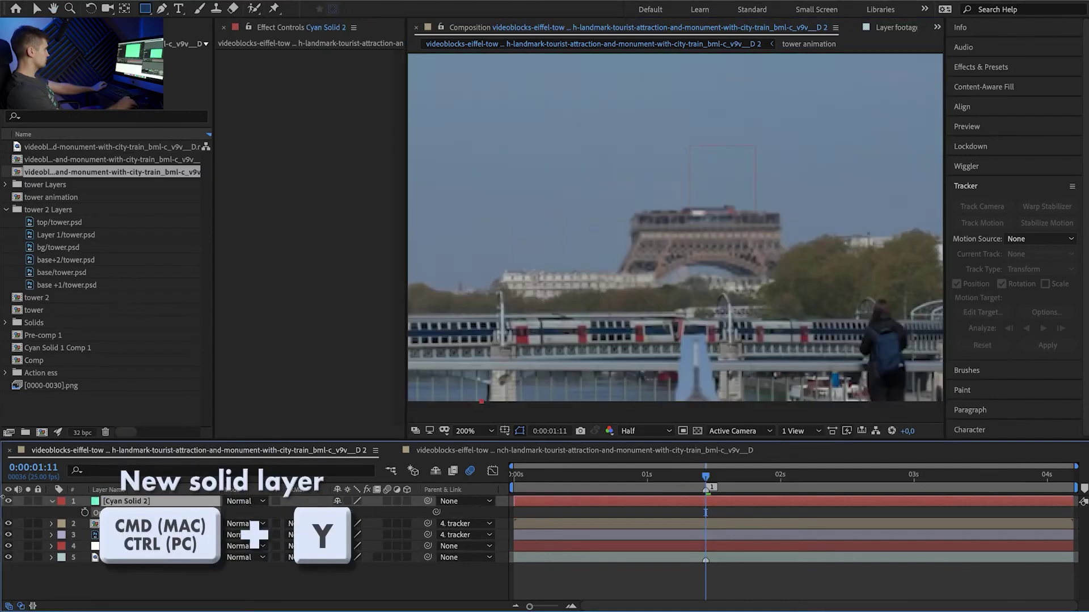
Step: Draw a closed mask on the cyan solid along the buildings and trees hiding the tower's base, and restore its opacity to 100%
key("g")
left_click(484, 289)
left_click(498, 277)
left_click(513, 270)
left_click(541, 270)
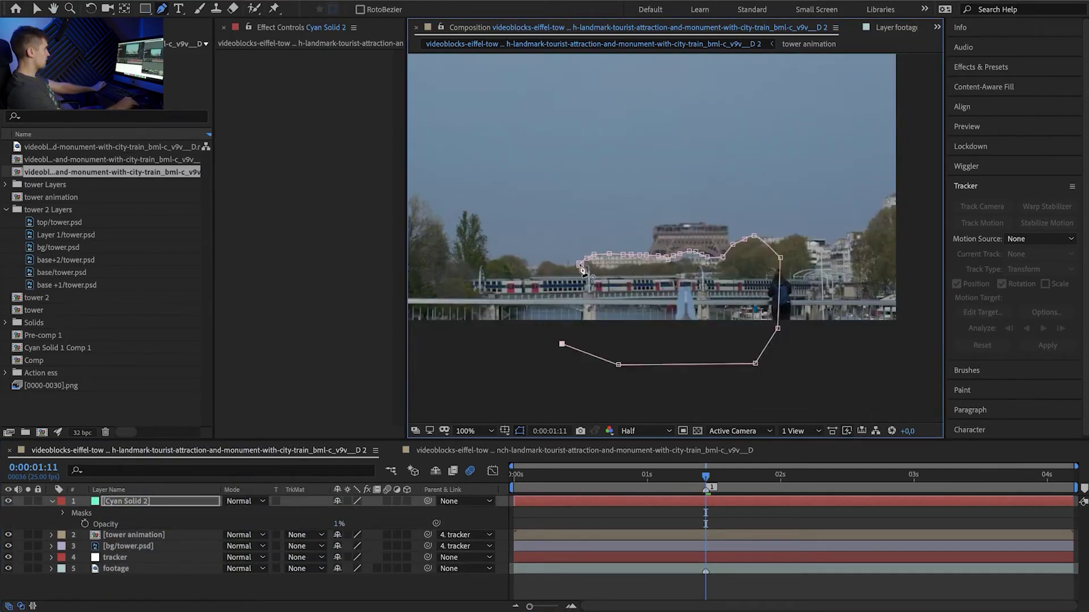
left_click(579, 264)
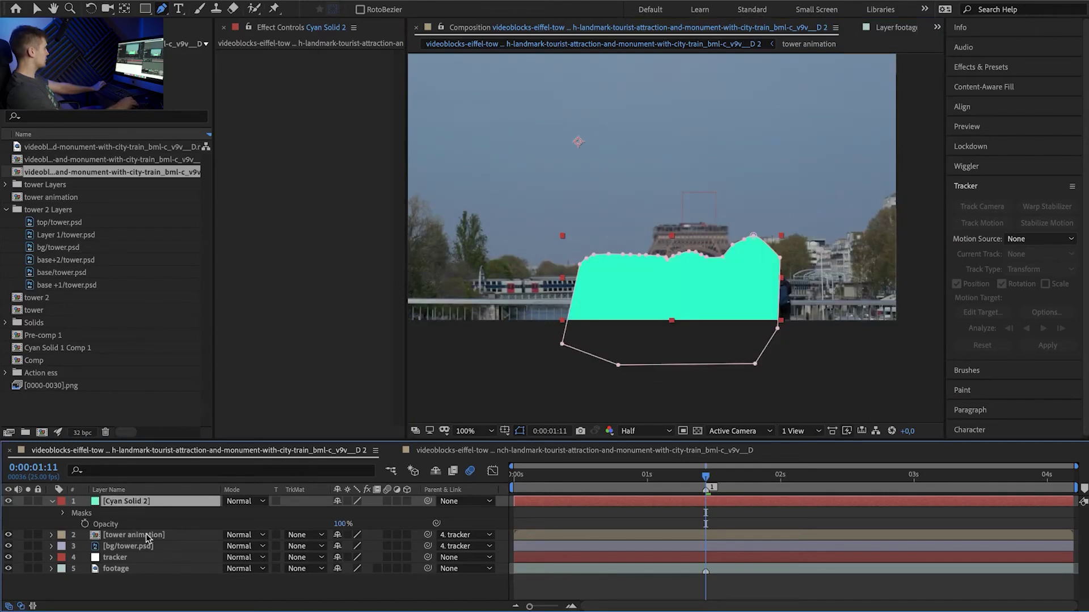
Step: Set the tower animation's track matte to Alpha Inverted Matte using Cyan Solid 2, and feather the solid's mask by 1 pixel
left_click(305, 536)
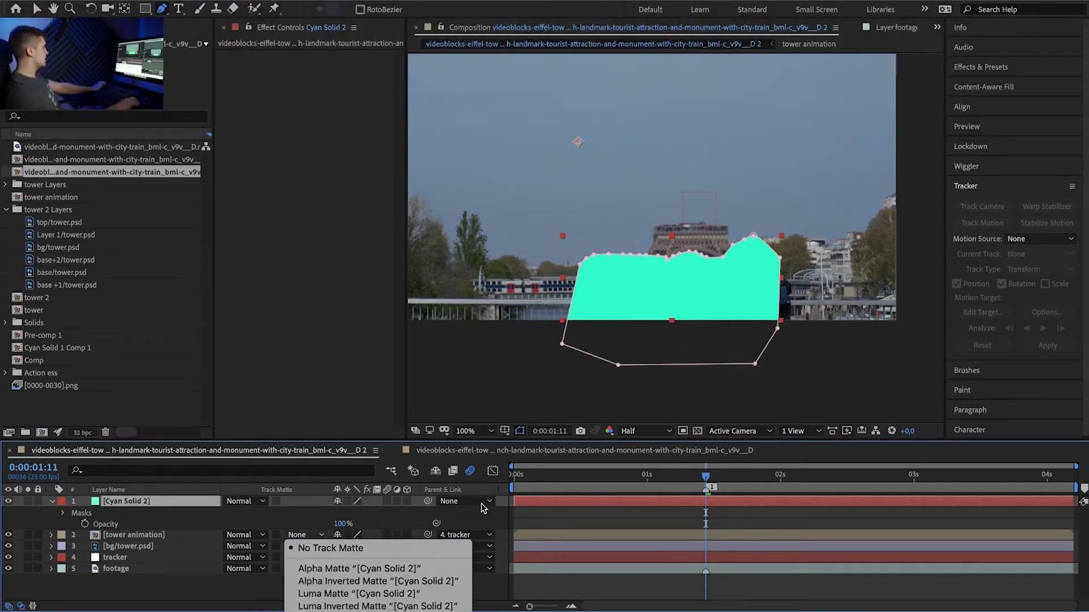
left_click(424, 581)
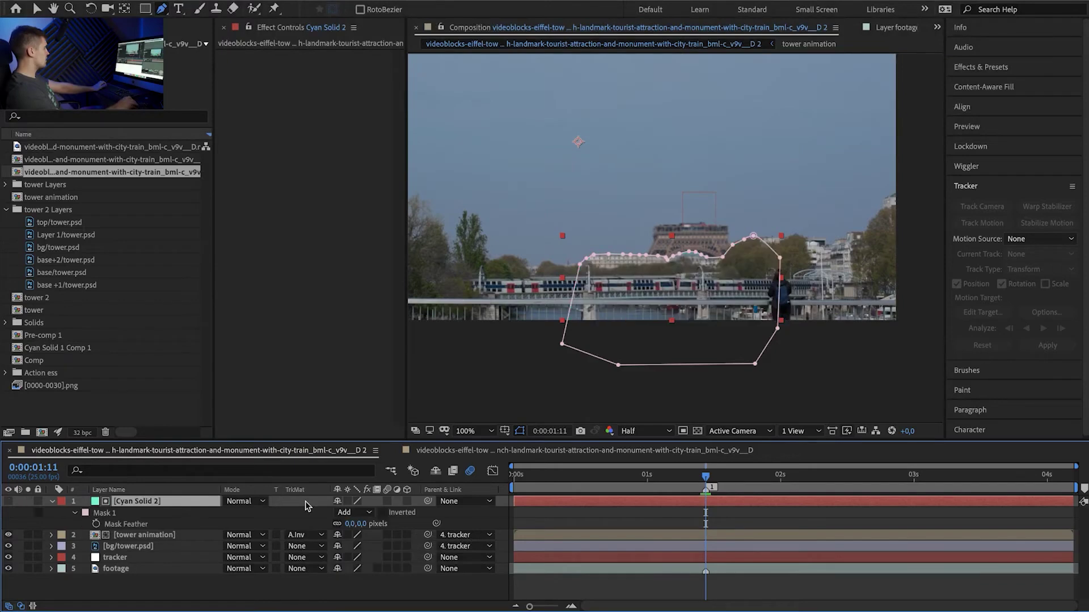
left_click(349, 524)
left_click(620, 579)
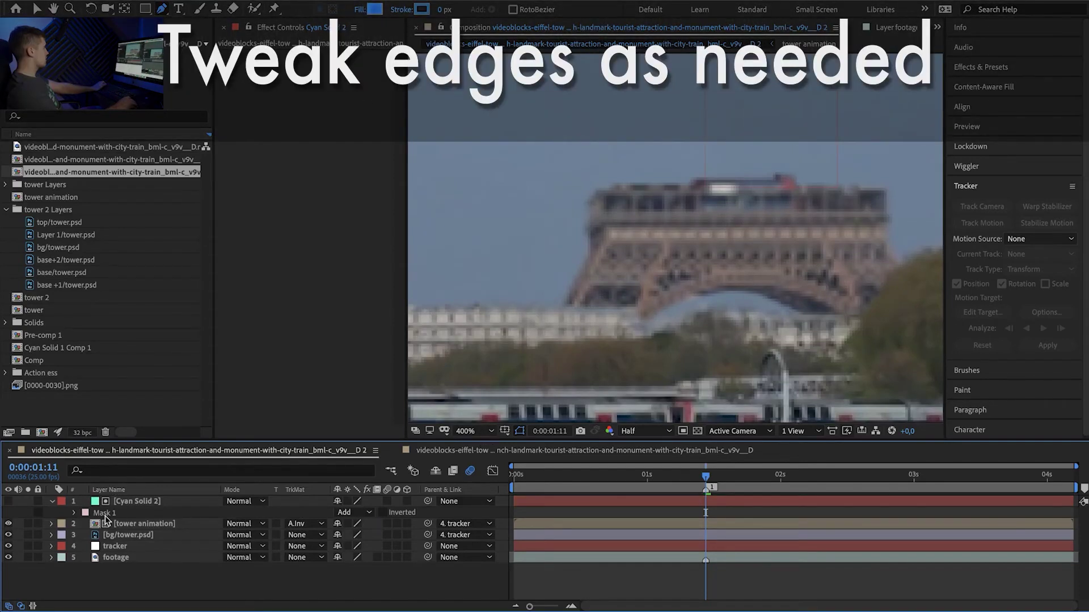
Step: Set the Mask Expansion of Cyan Solid 2's mask to -7 pixels with the mask outline hidden, and preview the result
left_click(75, 513)
left_click(132, 558)
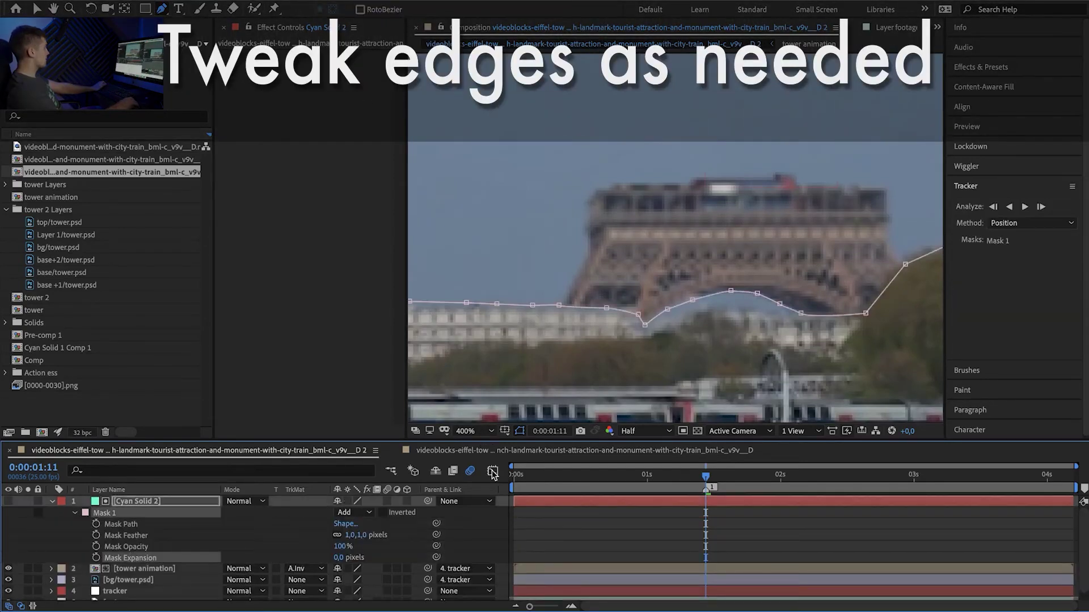
left_click(519, 431)
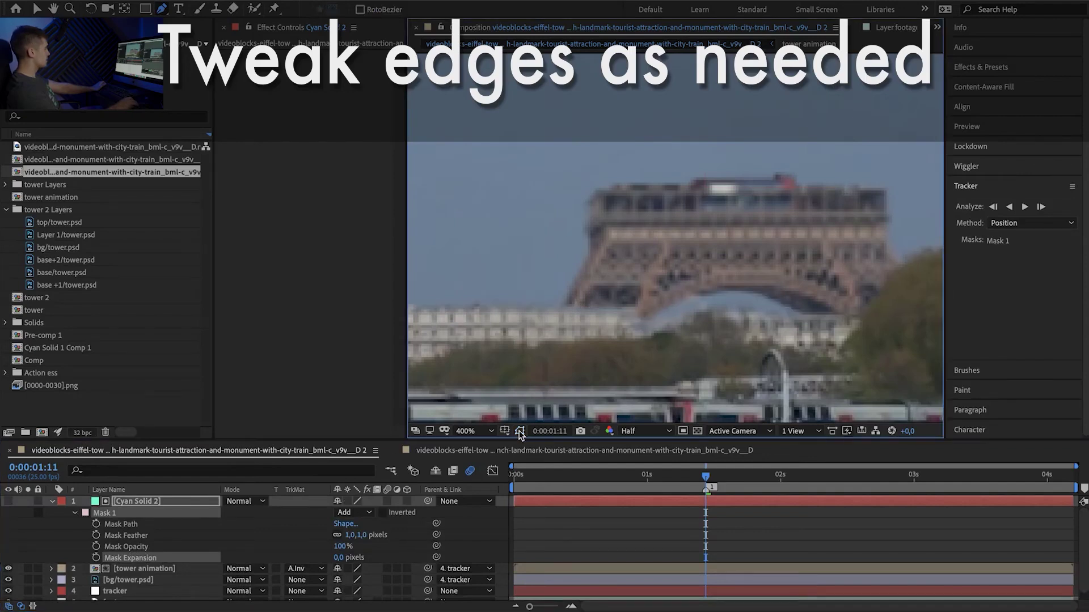
left_click_drag(340, 558, 335, 557)
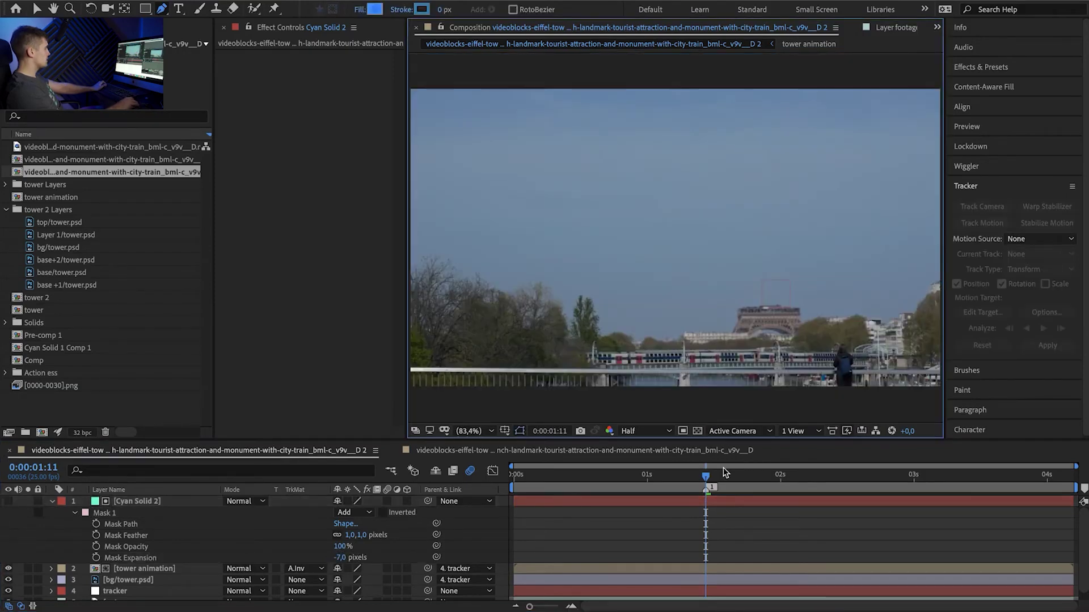
key("space")
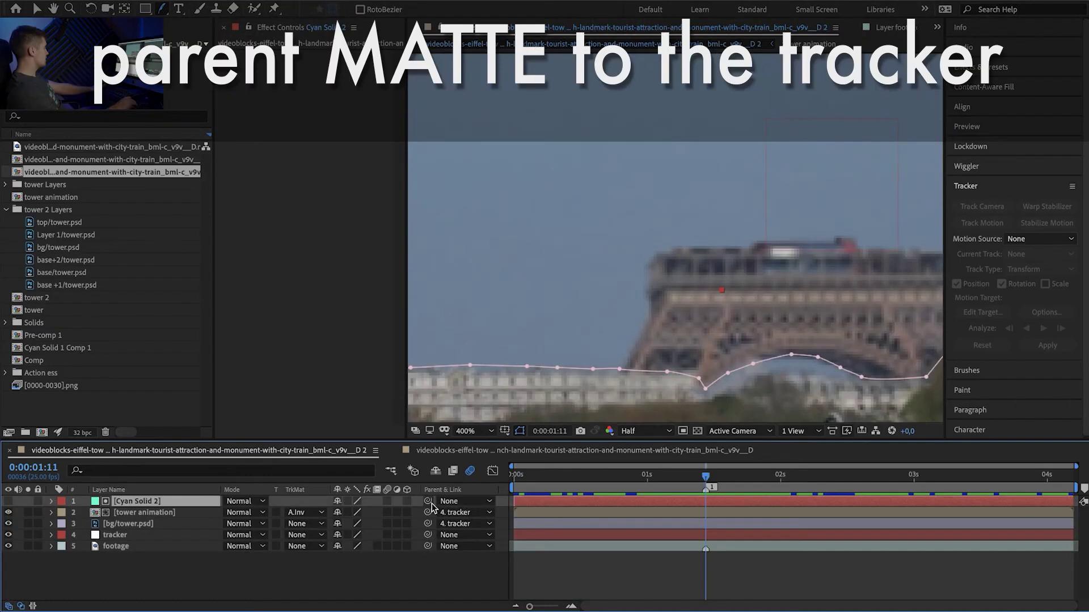
Step: Parent the Cyan Solid 2 matte layer to the tracker layer and check its alignment at 0:00:01:14
left_click_drag(428, 502, 116, 535)
left_click_drag(703, 479, 723, 485)
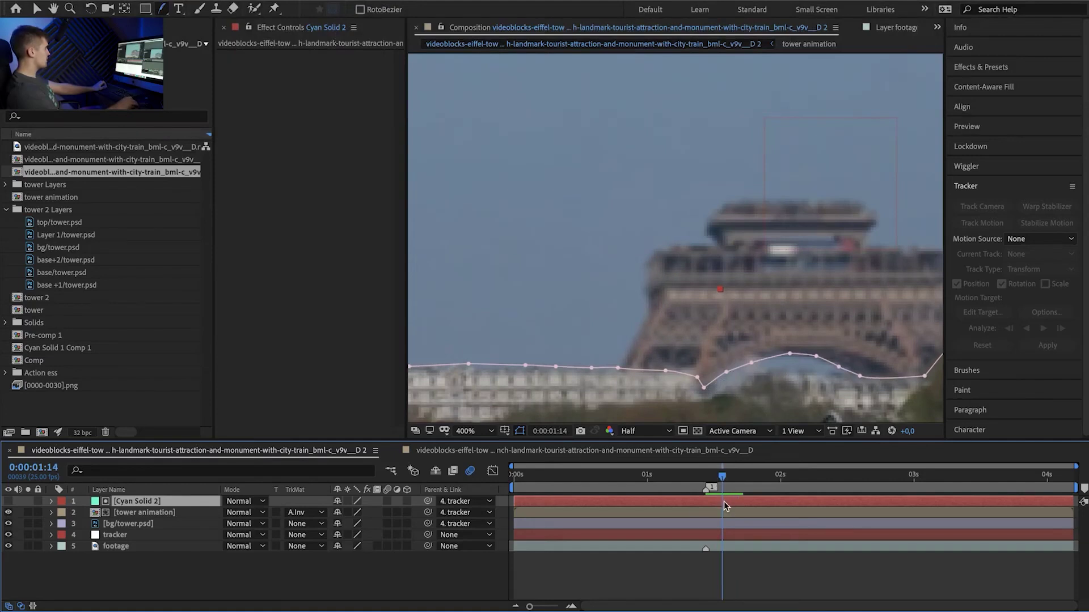
Step: Refine Cyan Solid 2's mask points around the left foot of the tower's arch at 0:00:01:14
scroll(773, 385, "up", 2)
key("space")
left_click_drag(775, 391, 717, 145)
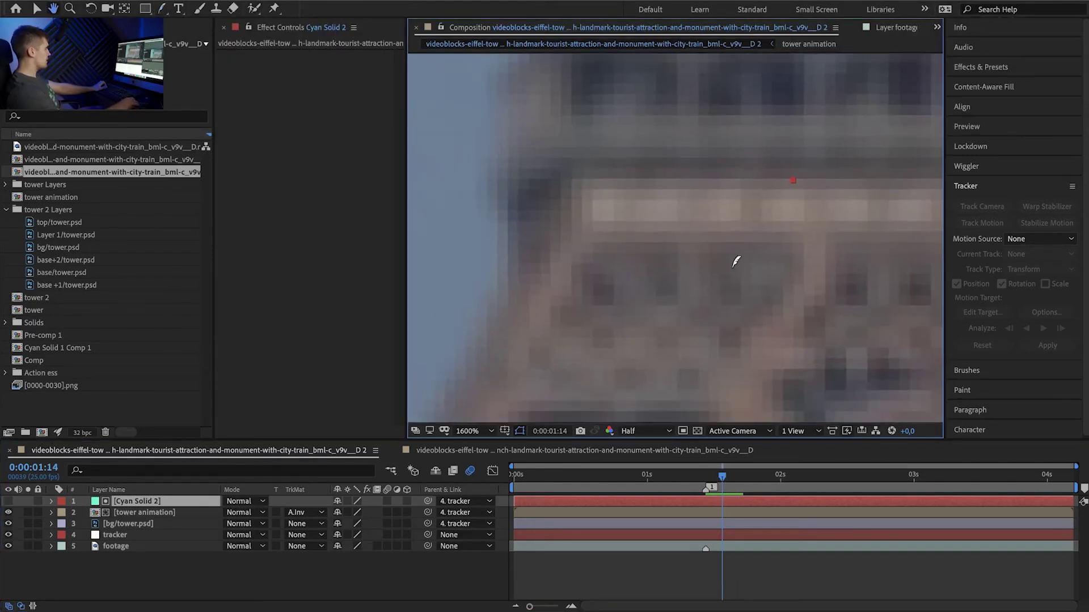
scroll(736, 262, "down", 1)
key("space")
left_click_drag(734, 318, 683, 206)
left_click(704, 271)
left_click(913, 272)
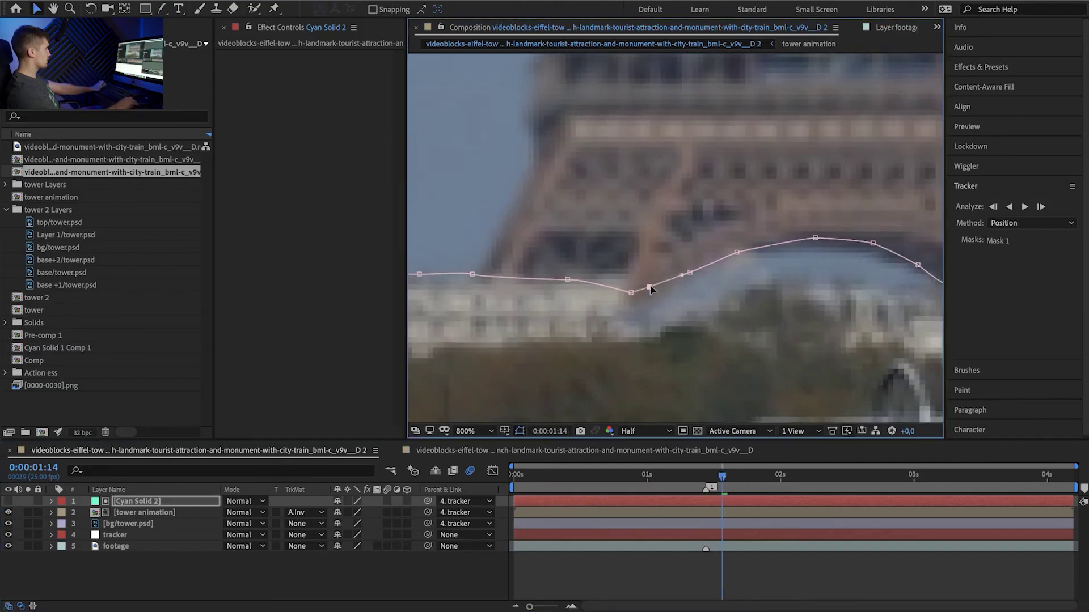
Step: Raise the mask points at the right end of the tower's arch to follow the buildings, and preview the composite
key("Page_Up")
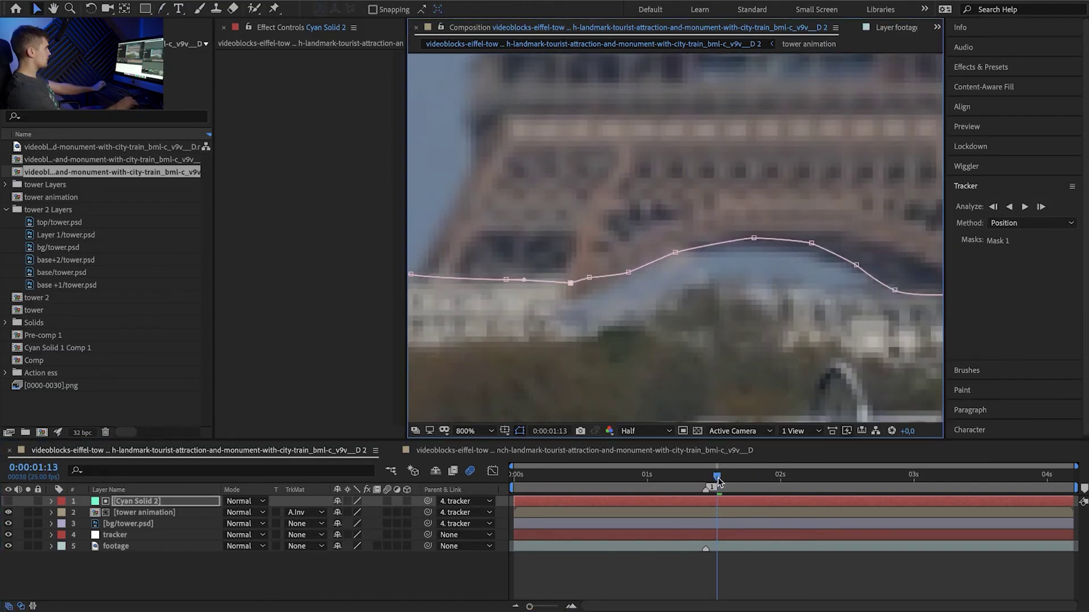
left_click_drag(718, 481, 723, 482)
left_click_drag(840, 255, 844, 248)
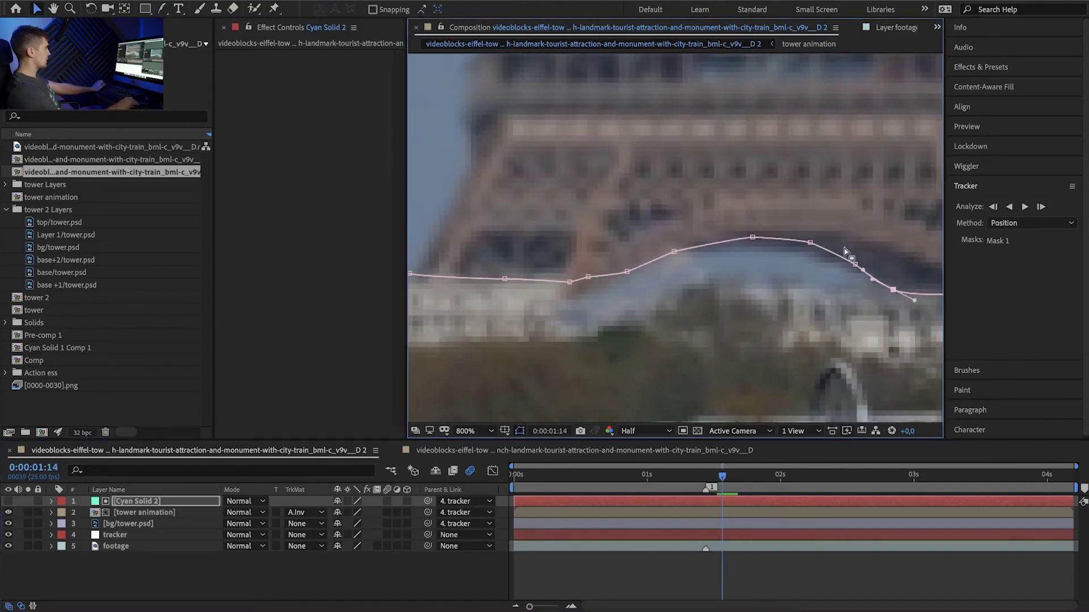
left_click_drag(893, 289, 901, 280)
key("space")
left_click_drag(876, 329, 750, 318)
scroll(737, 317, "down", 1)
key("space")
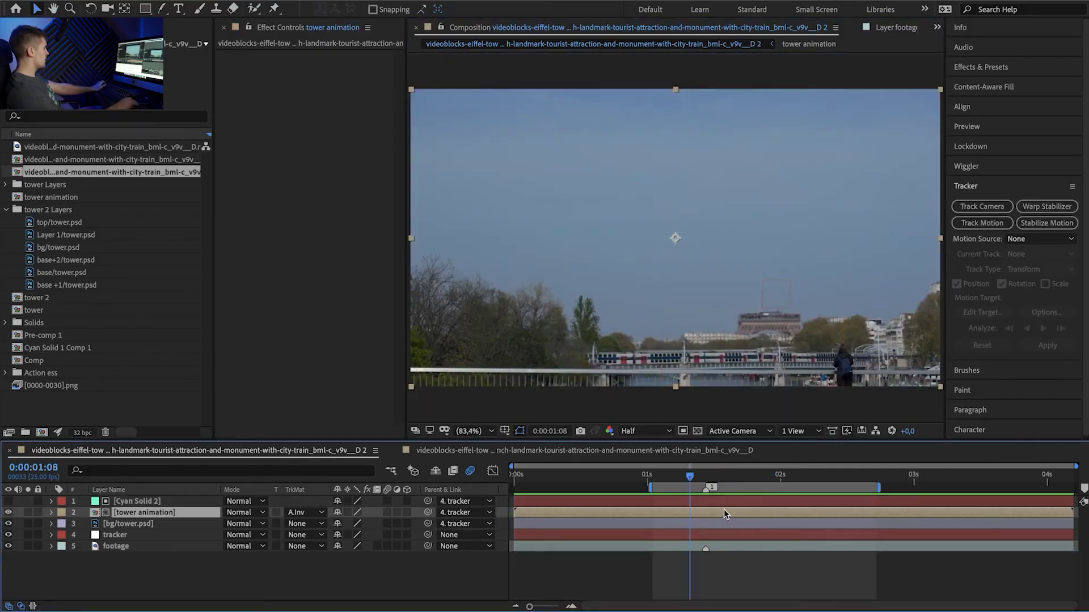
Step: Enable motion blur for the tower animation layer and for the tower pieces inside its precomp
double_click(724, 509)
left_click(387, 502)
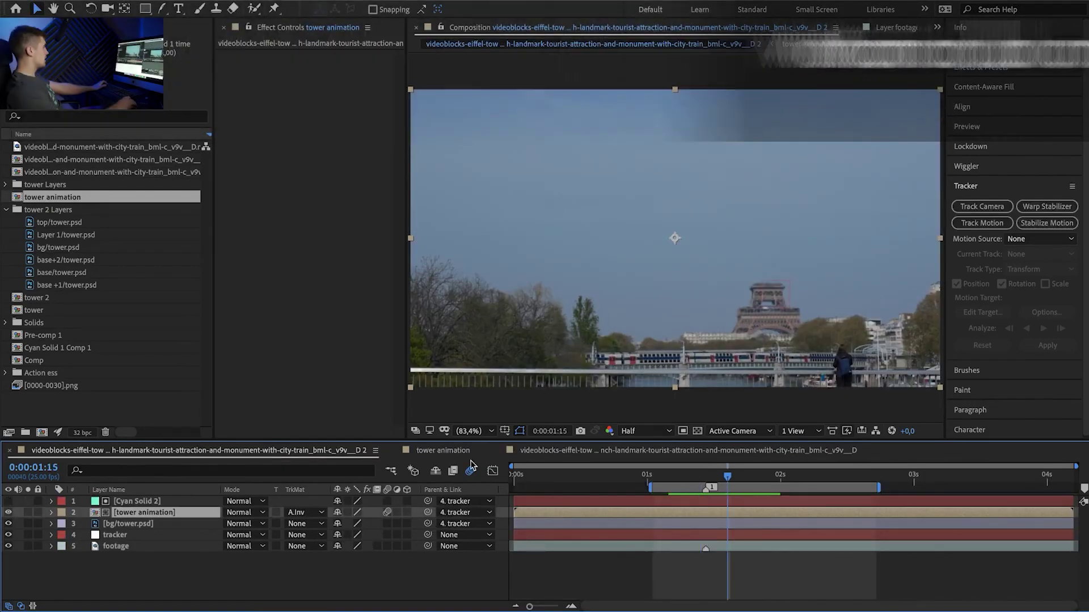
Step: Set the motion blur shutter angle of the tower animation precomp to 200°
left_click(499, 451)
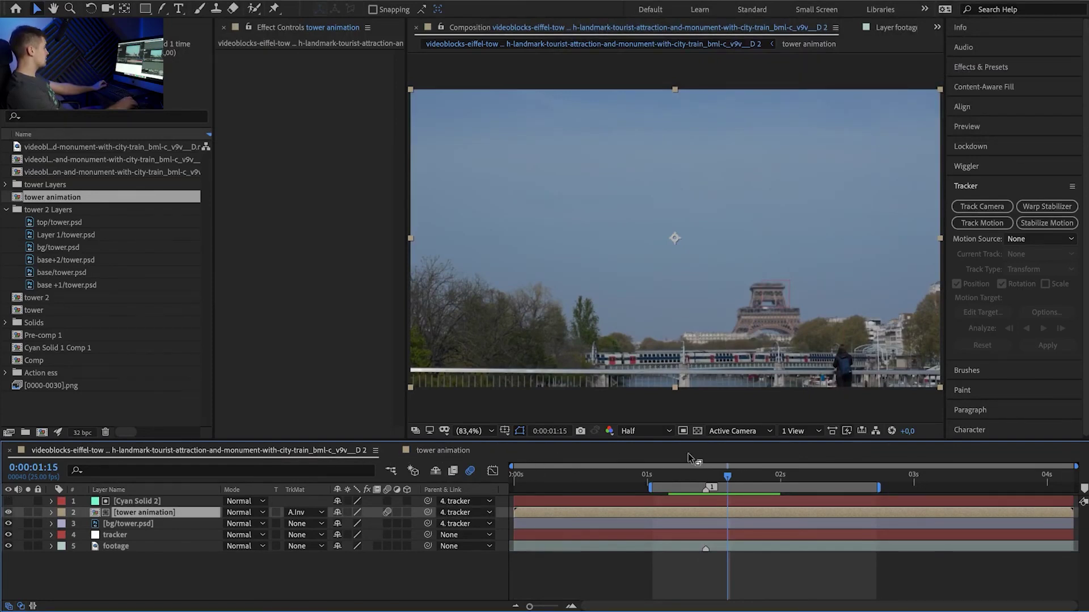
left_click(427, 450)
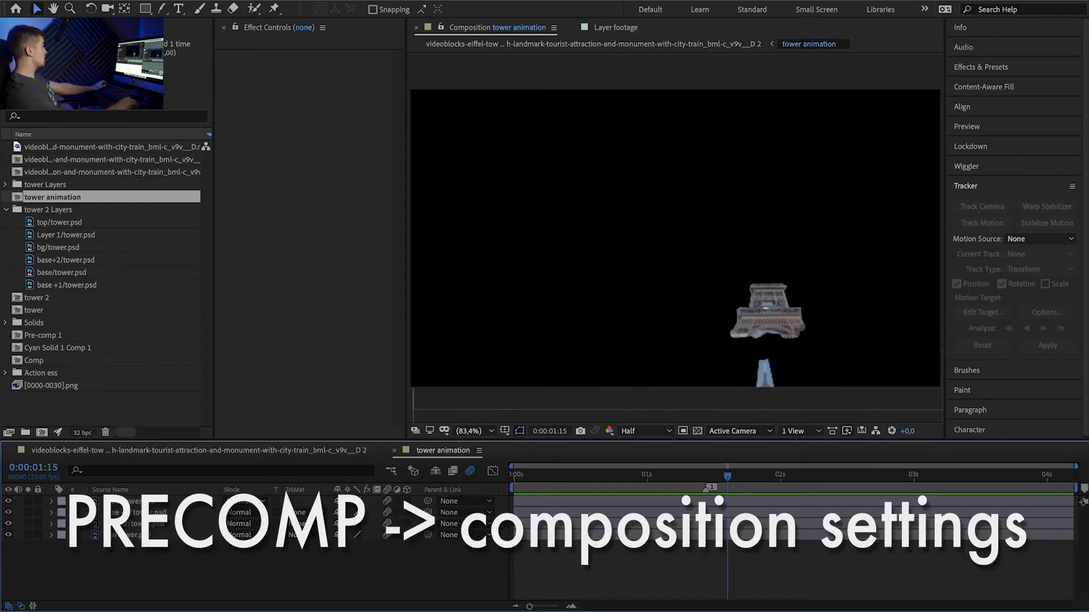
left_click(176, 1)
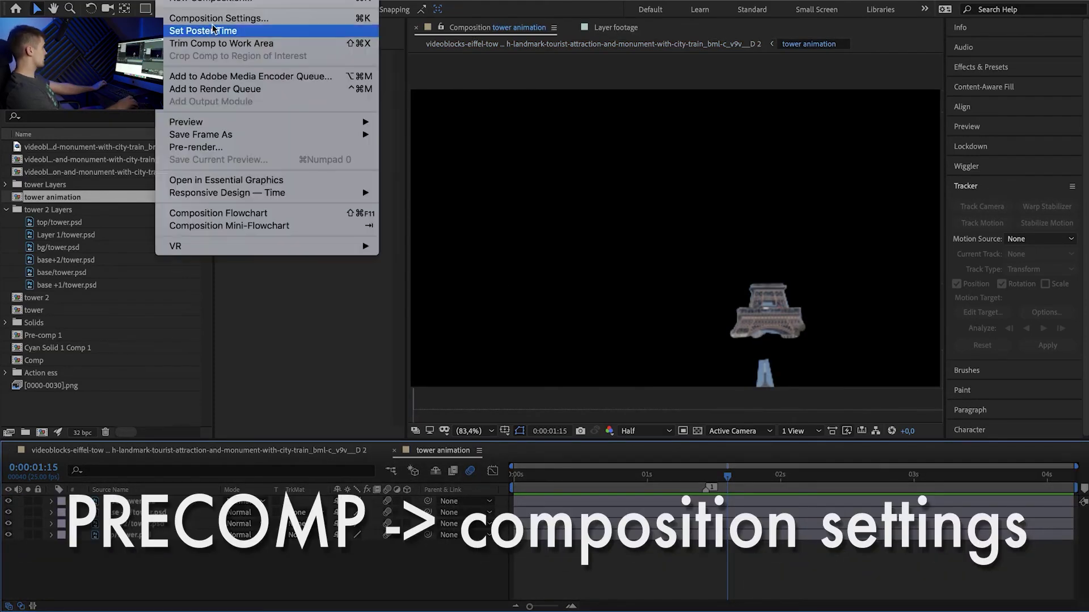
left_click(210, 17)
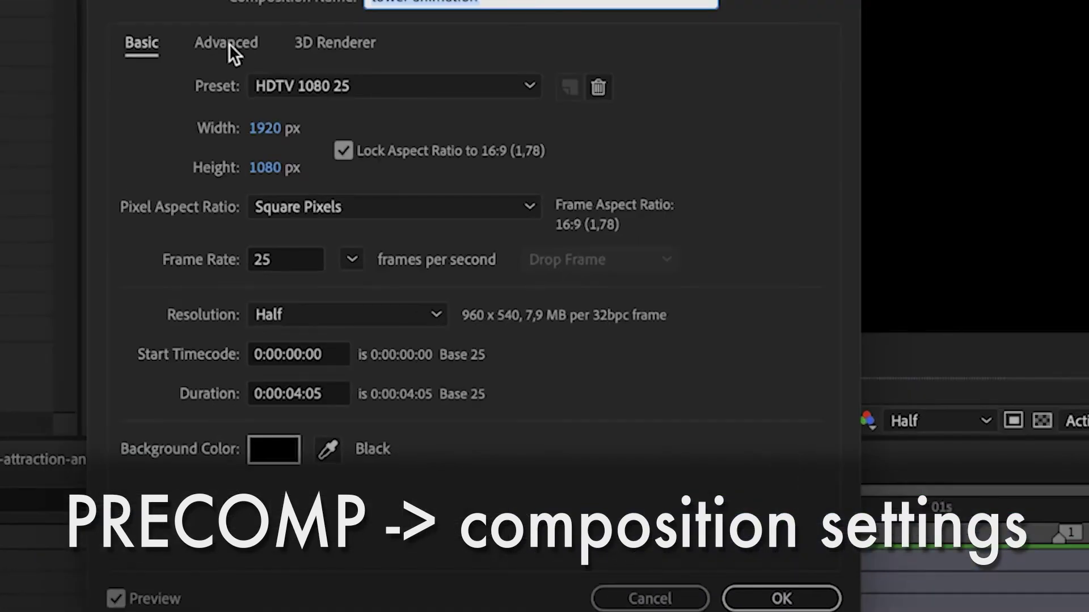
left_click(229, 43)
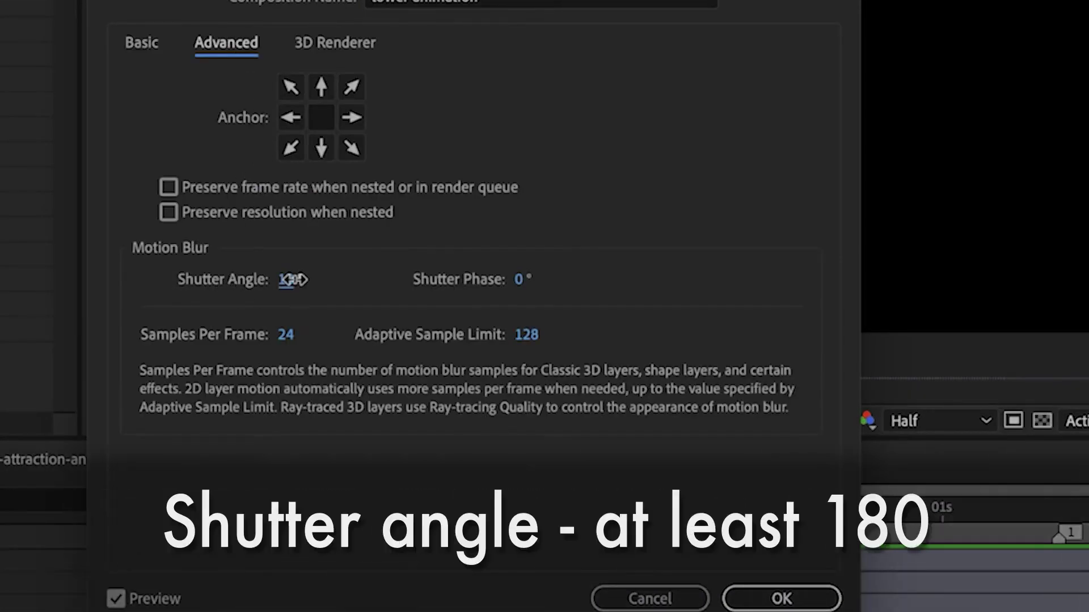
left_click_drag(291, 282, 558, 294)
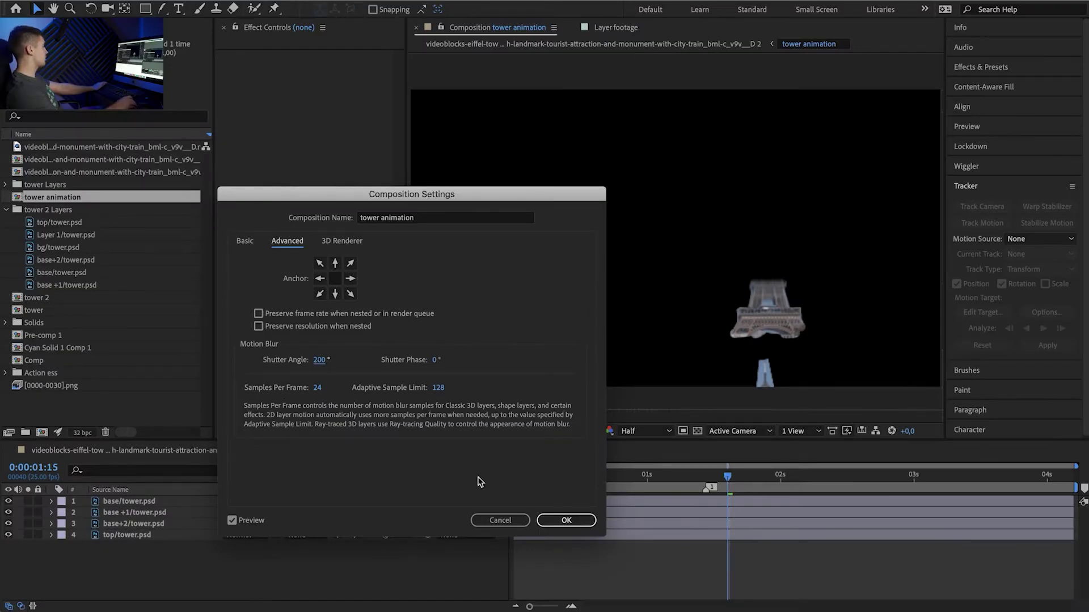
key("Return")
Step: Apply the Remove Grain effect to the bg/tower.psd layer in the main composition
left_click_drag(675, 476, 836, 486)
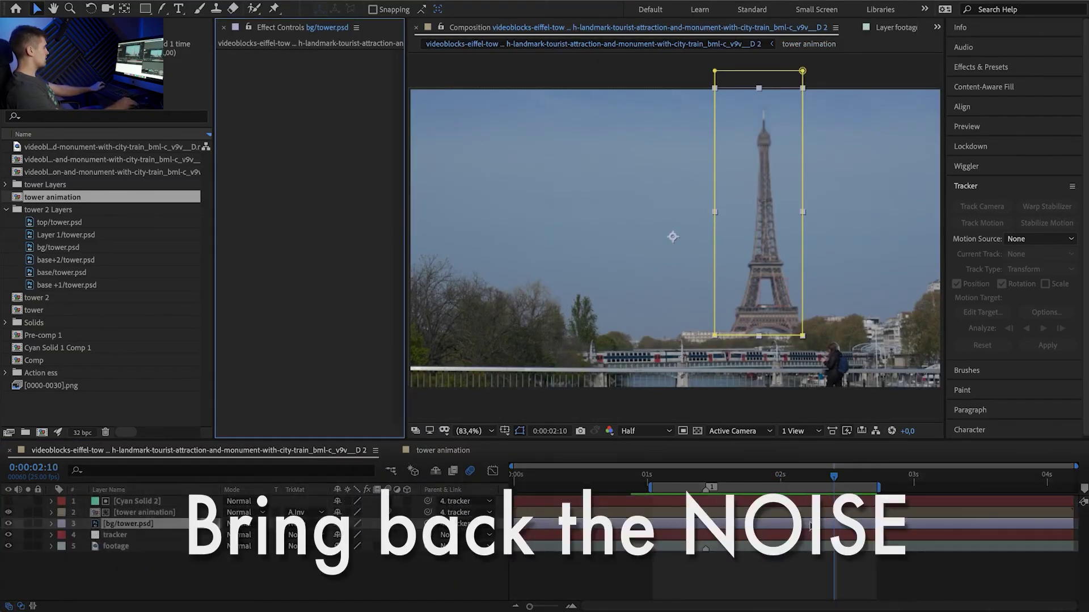
key("ctrl+space")
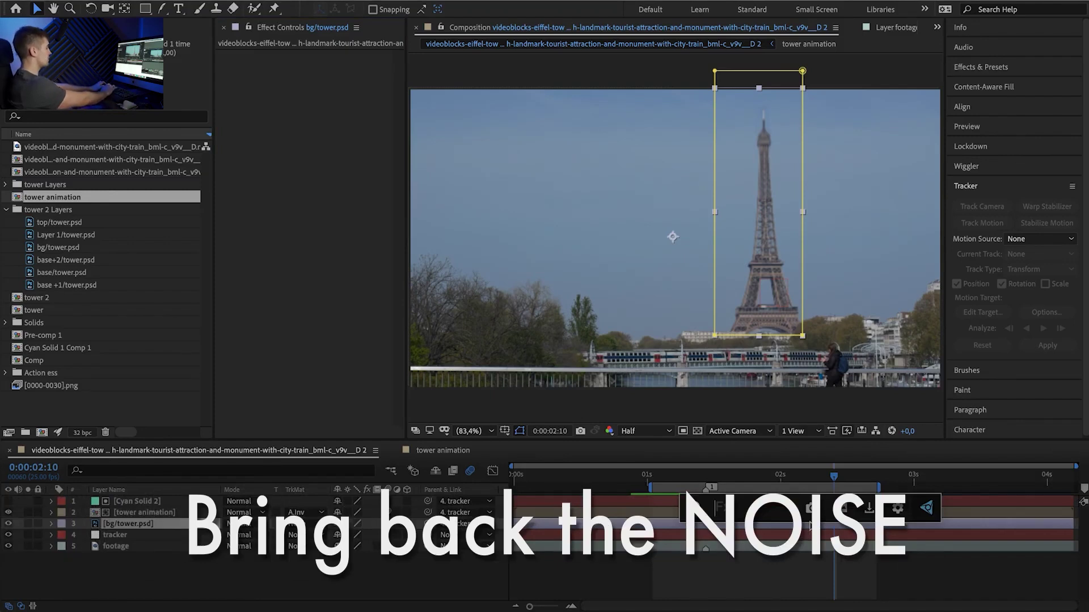
type("remove")
key("Return")
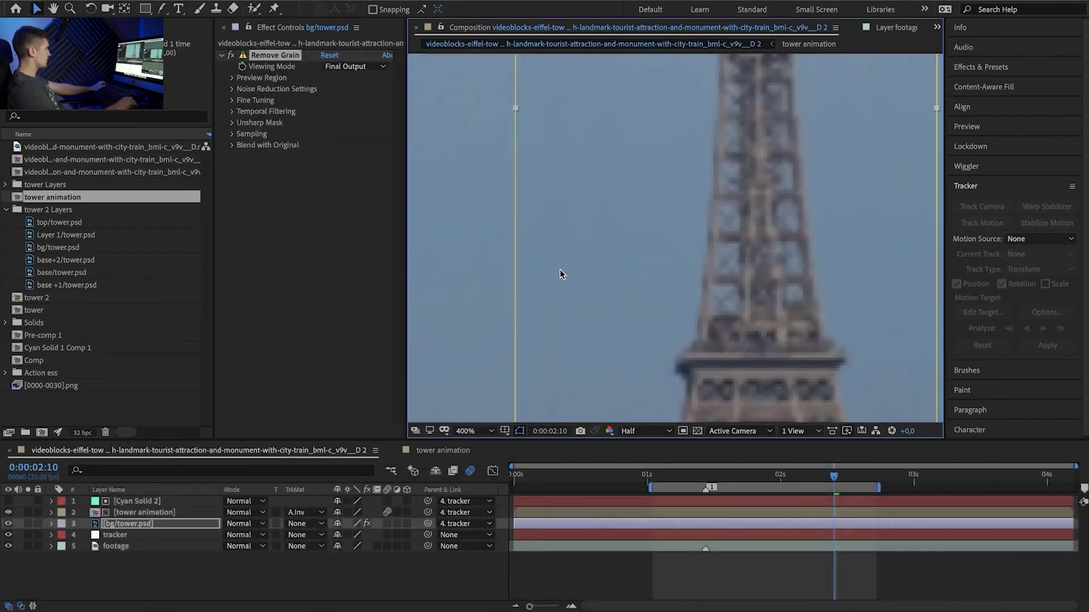
Step: Add the Match Grain effect to bg/tower.psd and set its viewing mode to Final Output
key("ctrl+space")
type("match")
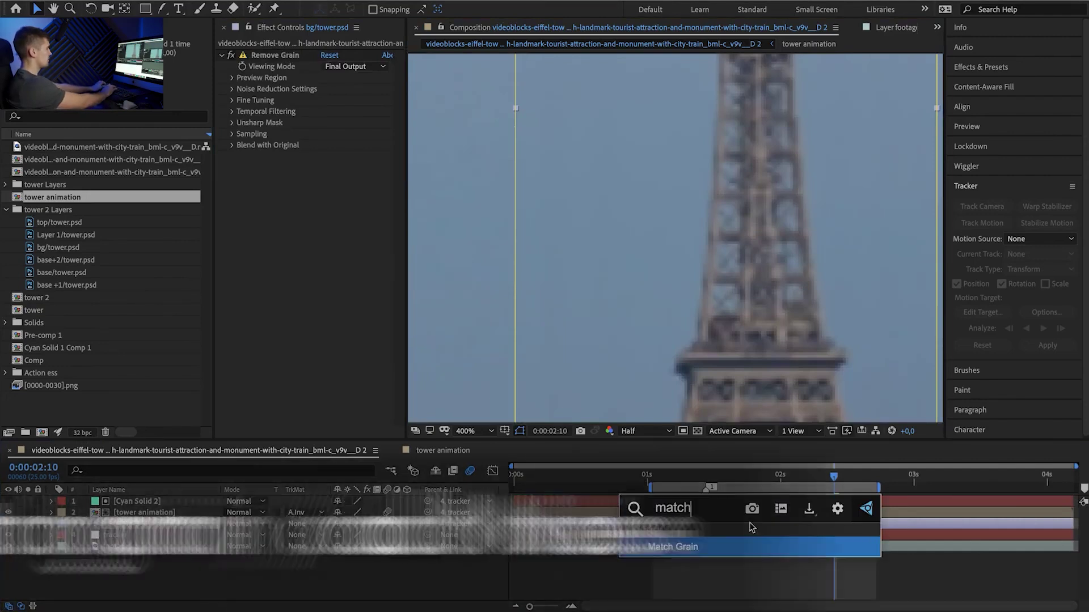
key("Return")
left_click(355, 167)
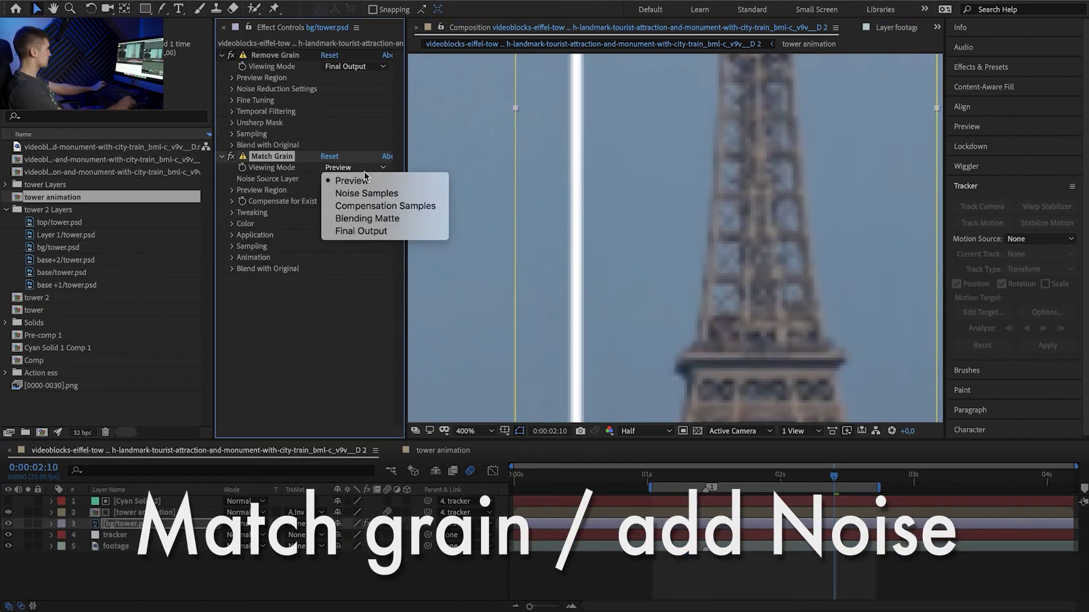
left_click(355, 231)
Step: Check the grain on bg/tower.psd at several frames and set the Match Grain intensity to 0,7
left_click(666, 477)
left_click_drag(665, 481, 716, 480)
key("comma")
key("comma")
key("period")
key("period")
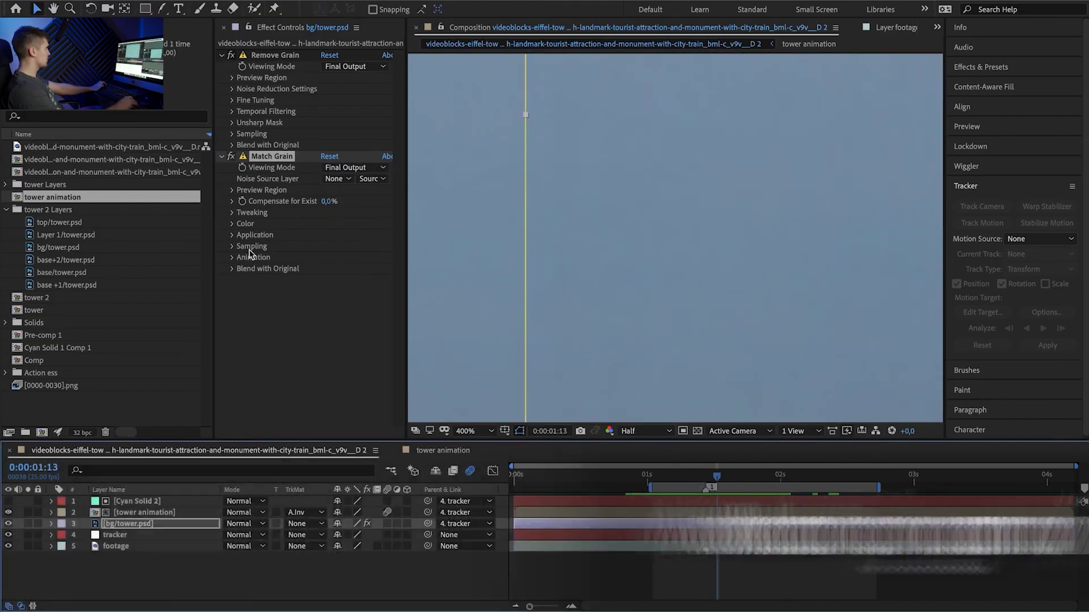
left_click(232, 213)
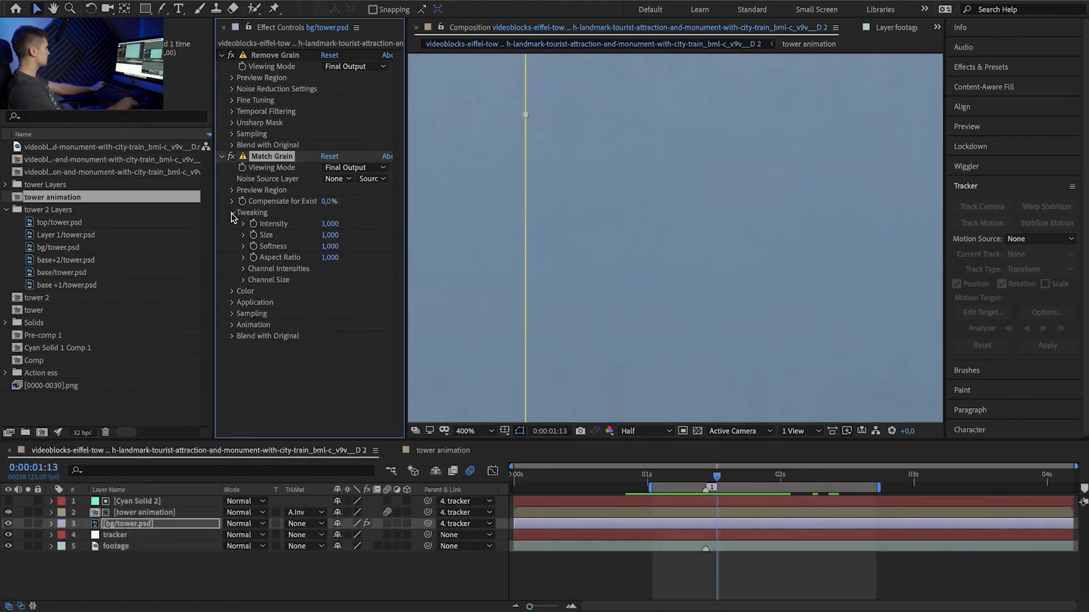
left_click(330, 227)
type(",7")
left_click(346, 359)
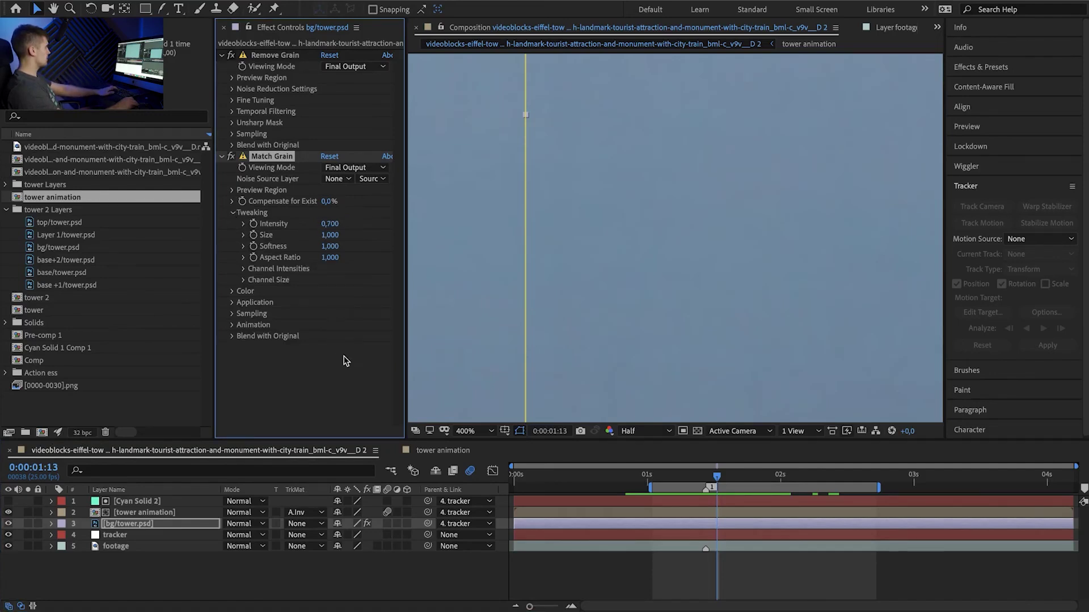
left_click_drag(715, 478, 683, 479)
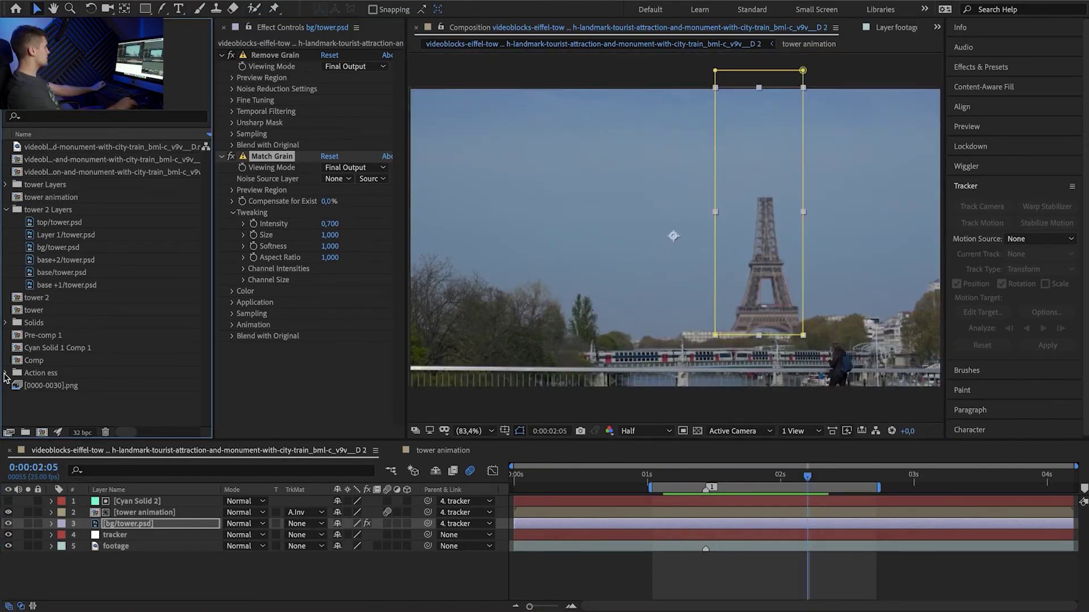
Step: Preview the Debris_Fllying_01.mov and Debris_Fall_01.mov clips from the Action ess folder
left_click(6, 373)
left_click(36, 400)
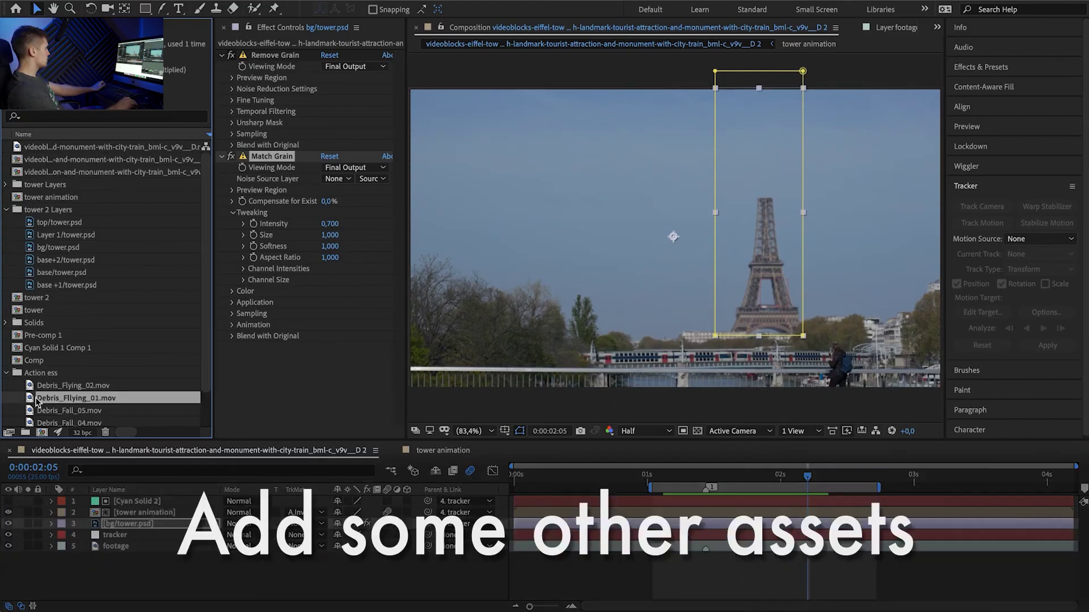
double_click(33, 400)
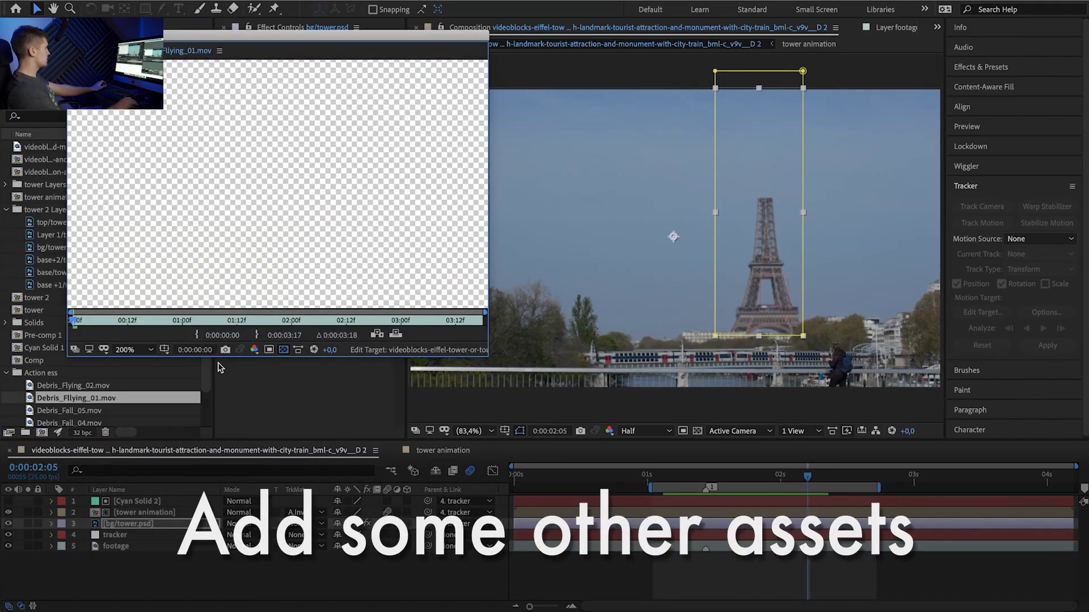
key("space")
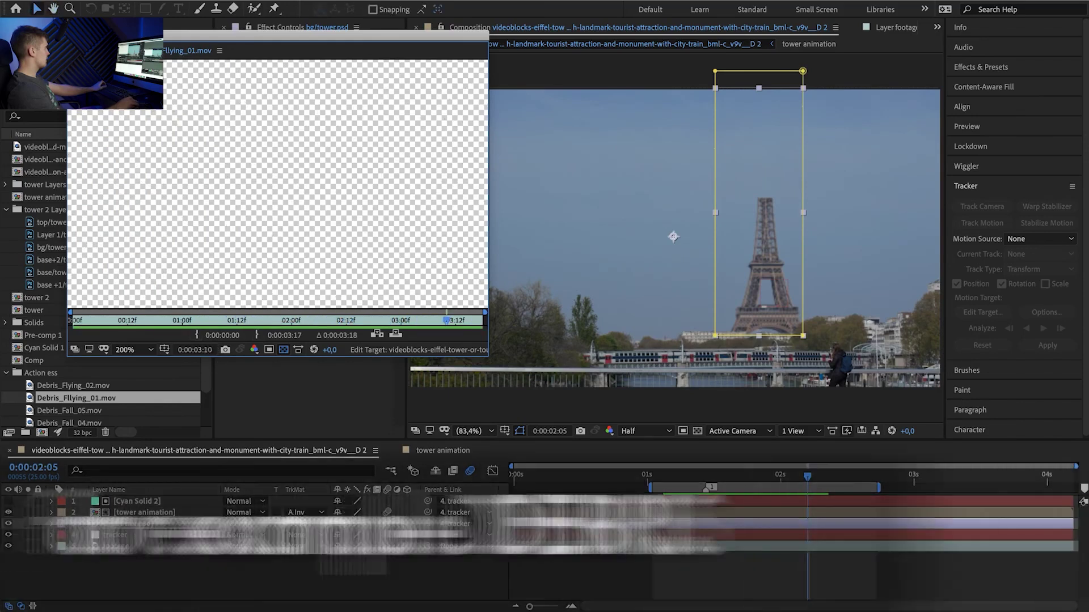
left_click(74, 36)
scroll(49, 379, "down", 2)
double_click(90, 411)
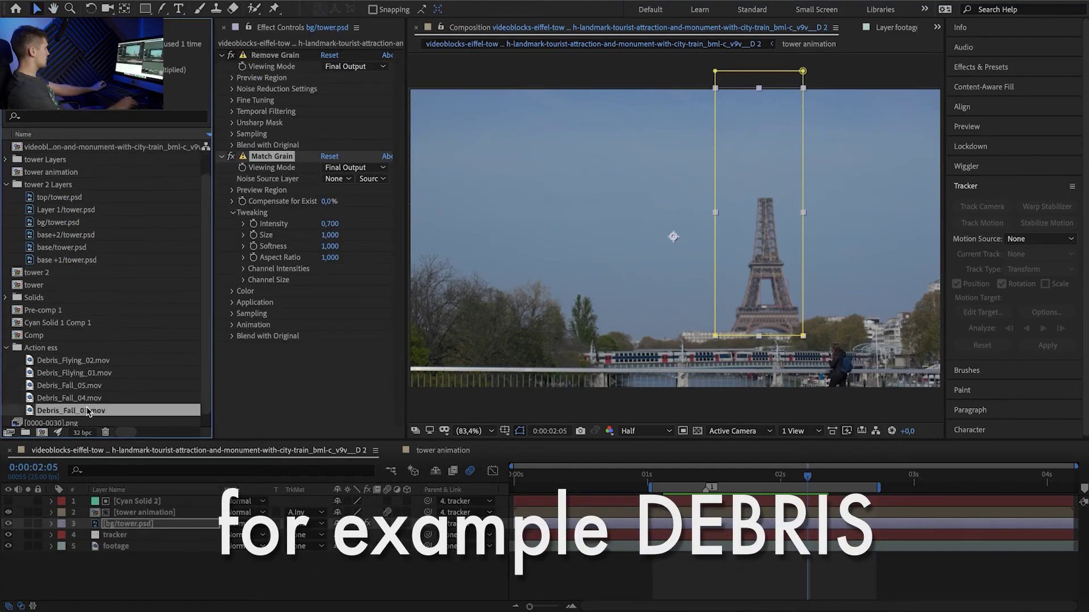
key("space")
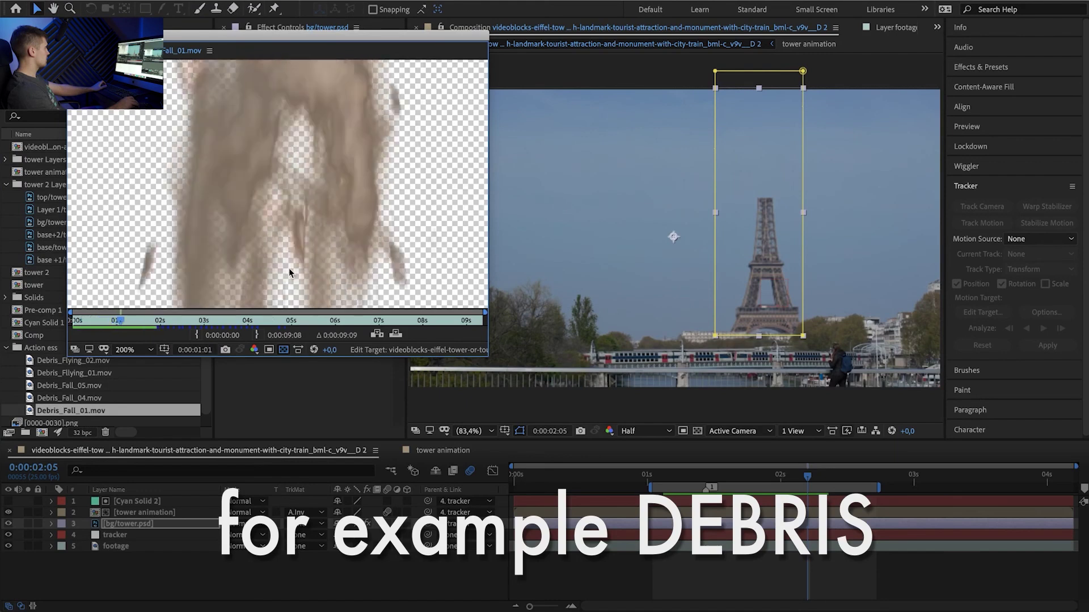
key("ctrl+w")
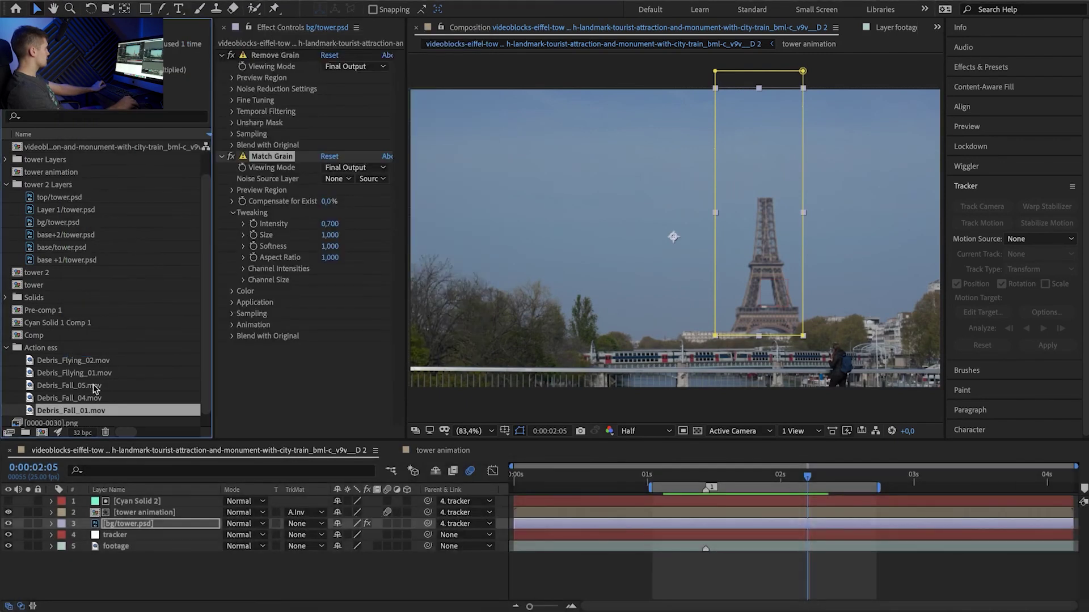
Step: Add Debris_Fllying_01.mov and Debris_Fall_01.mov above the other layers, starting at about 1 s and 1.8 s respectively
left_click(90, 363, "ctrl")
left_click_drag(120, 367, 143, 488)
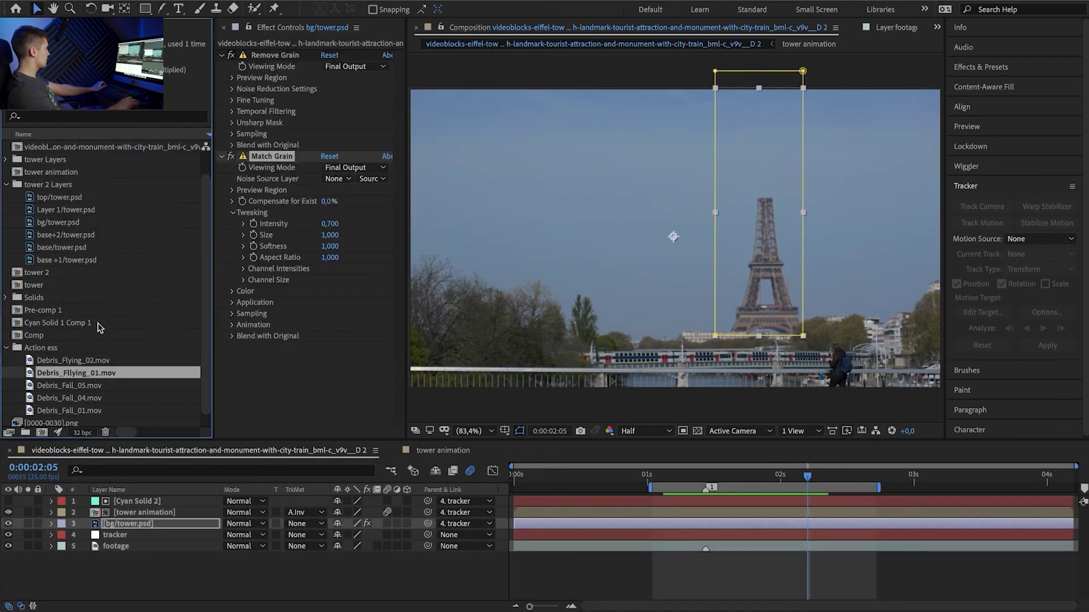
left_click(95, 413, "ctrl")
left_click_drag(95, 413, 766, 511)
left_click(737, 501)
left_click_drag(687, 478, 672, 506)
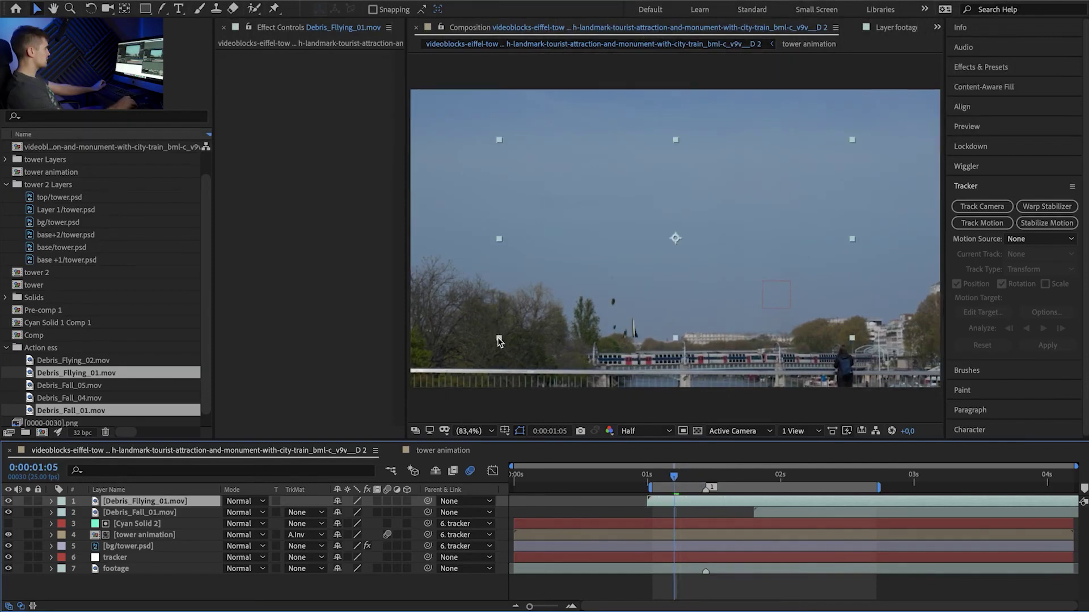
Step: Scale Debris_Fllying_01.mov down to 19,4% at the tower's base and parent both debris layers to the tracker layer
left_click_drag(498, 340, 652, 255)
left_click_drag(673, 245, 747, 328)
left_click(196, 514, "ctrl")
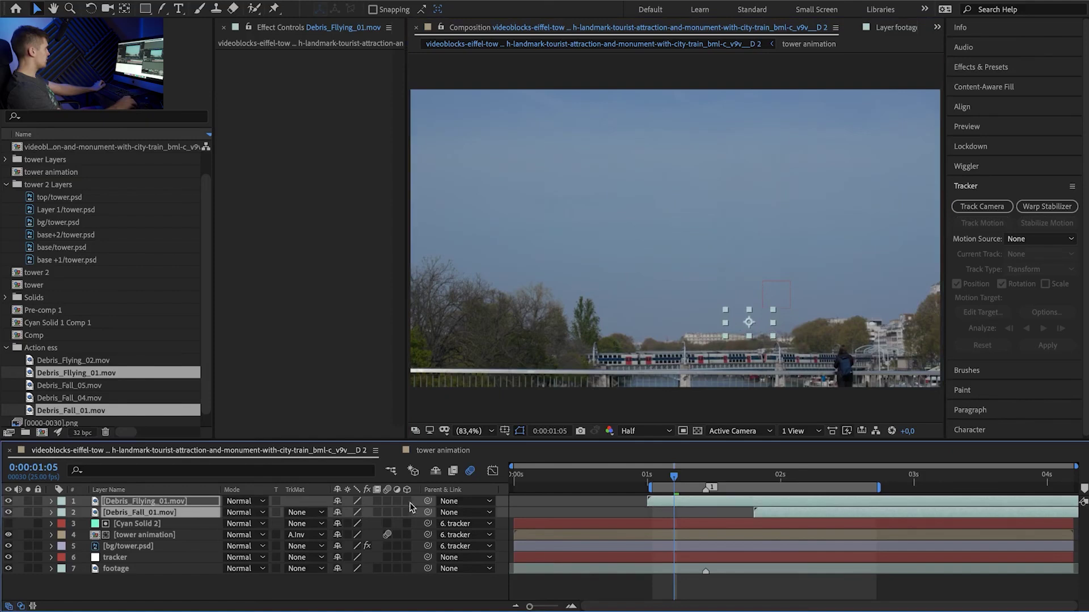
left_click_drag(428, 501, 116, 557)
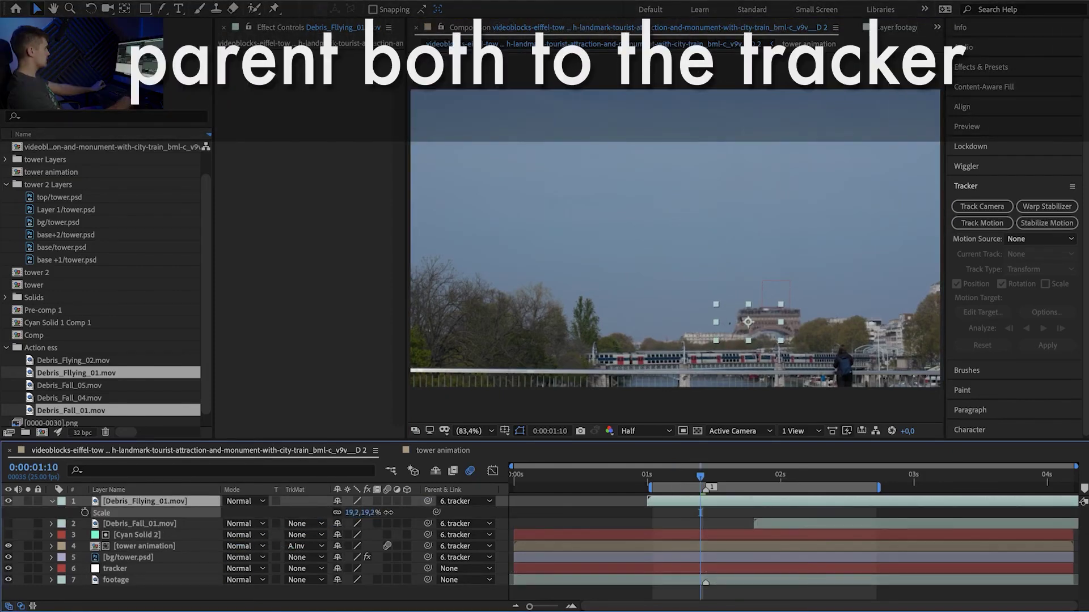
key("space")
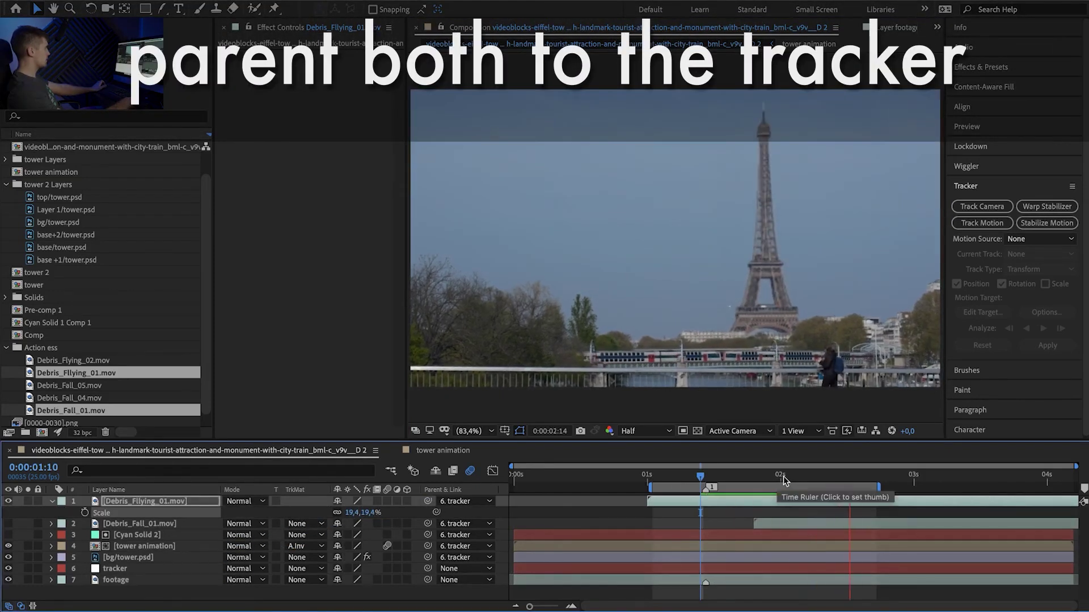
left_click(169, 535)
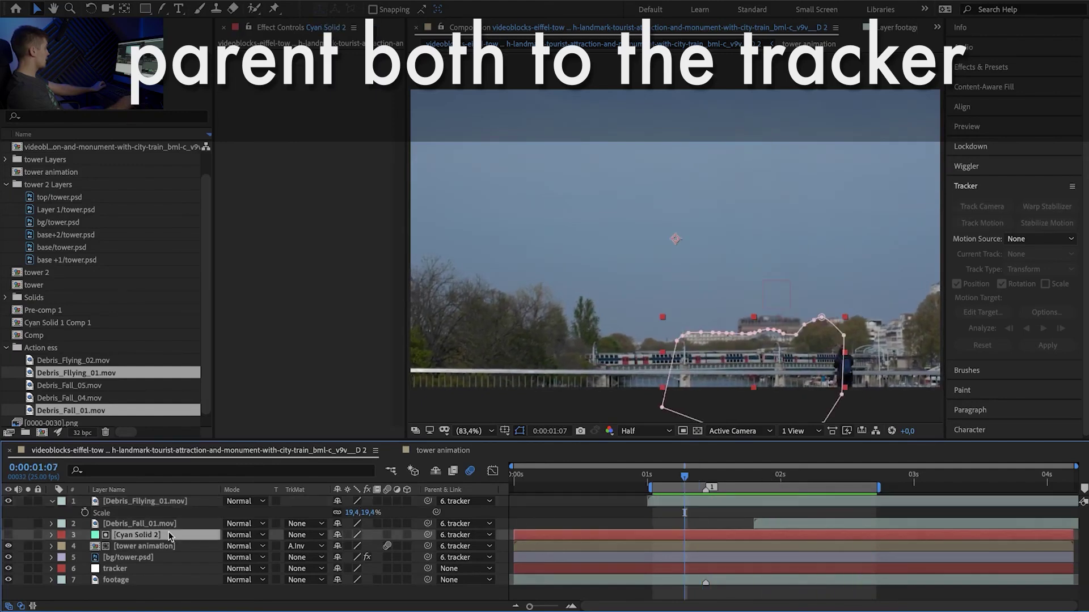
key("ctrl+d")
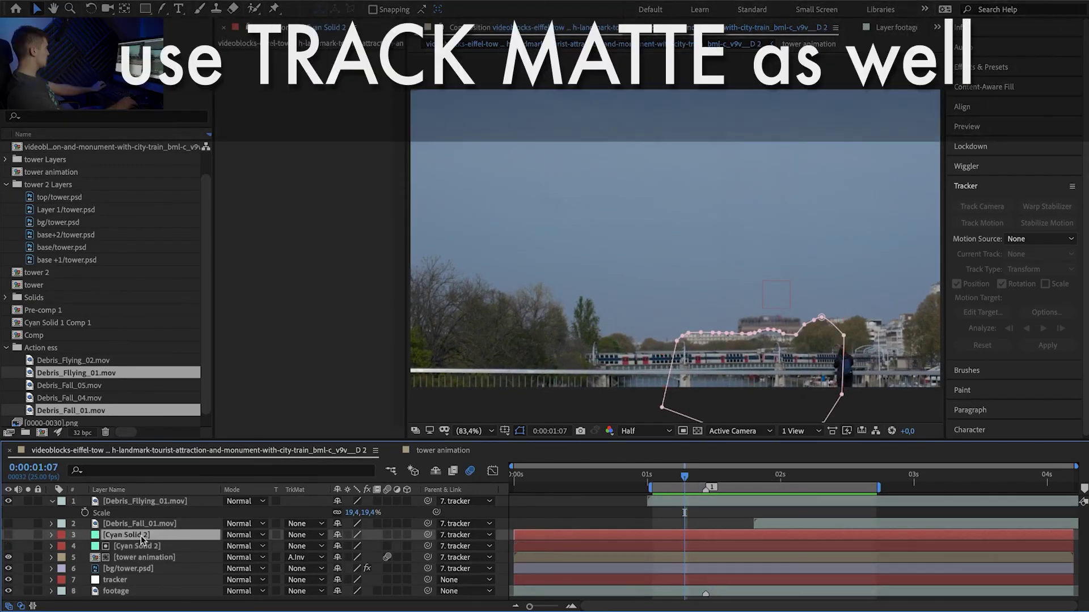
key("ctrl+z")
Step: Rename the Cyan Solid 2 layer to "track matte" and duplicate it
left_click(144, 533)
key("Return")
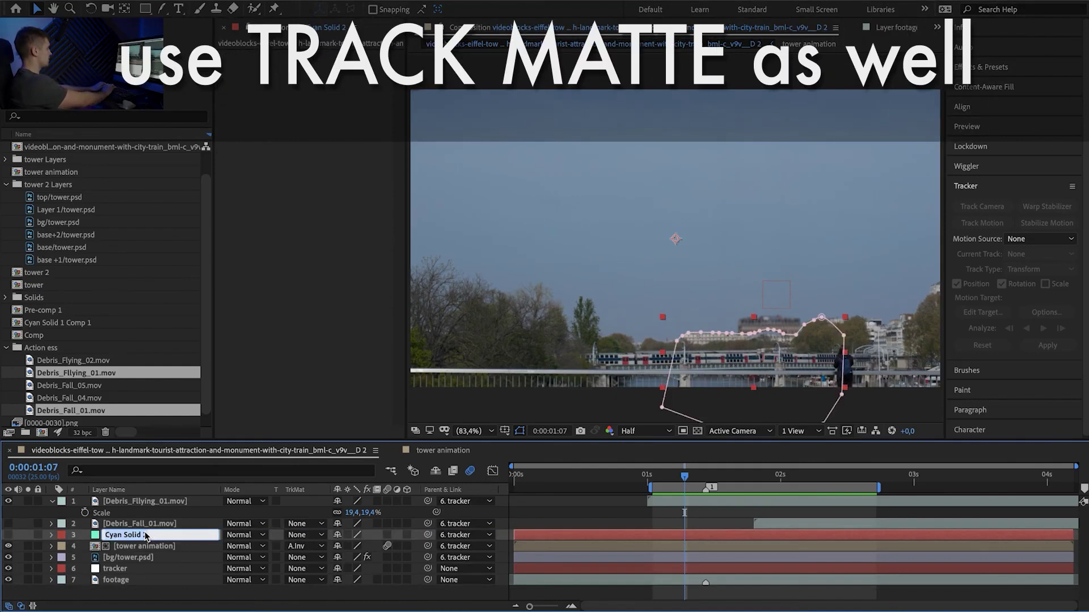
type("track matte")
key("Return")
key("ctrl+d")
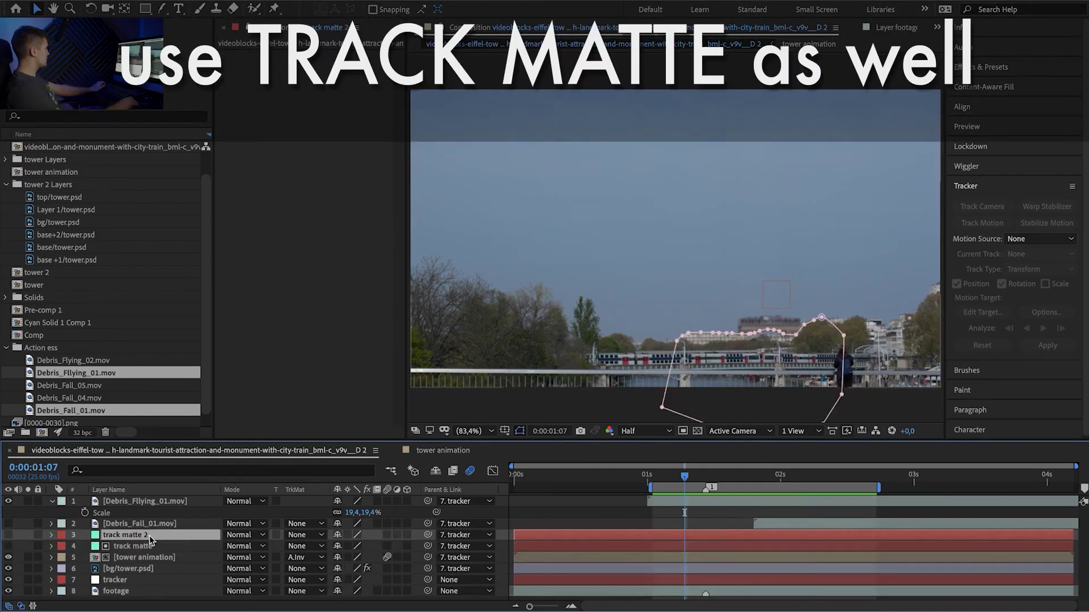
Step: Place the duplicated matte directly above Debris_Fllying_01.mov and use it as that layer's inverted alpha matte
left_click_drag(131, 501, 153, 516)
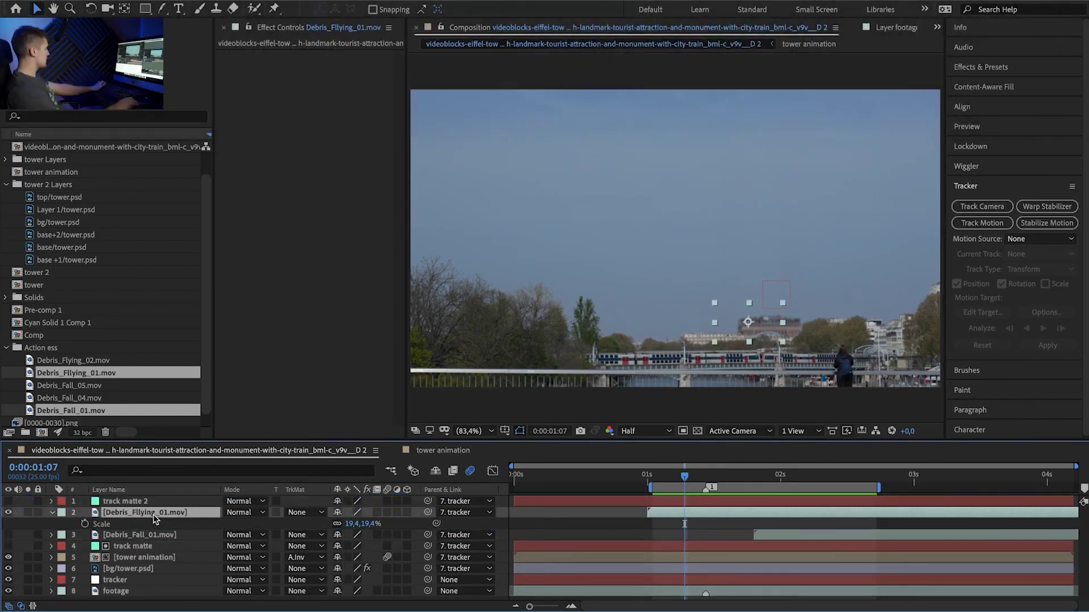
left_click(299, 513)
left_click(348, 557)
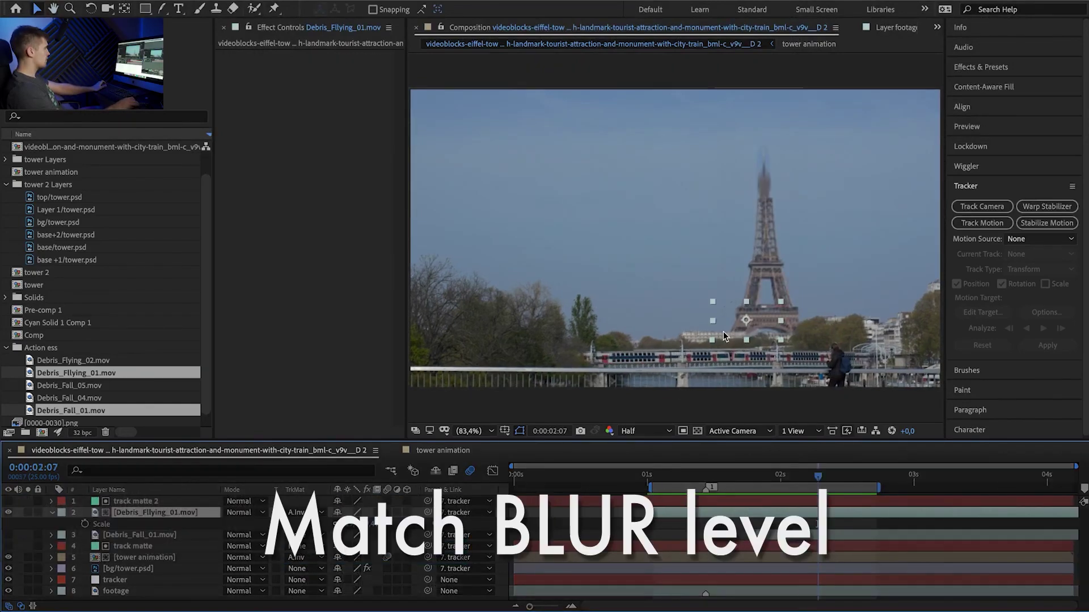
Step: Apply Gaussian Blur to Debris_Fllying_01.mov and set its blurriness to 42,4 to match the footage
scroll(723, 336, "up", 3)
left_click_drag(797, 372, 727, 277)
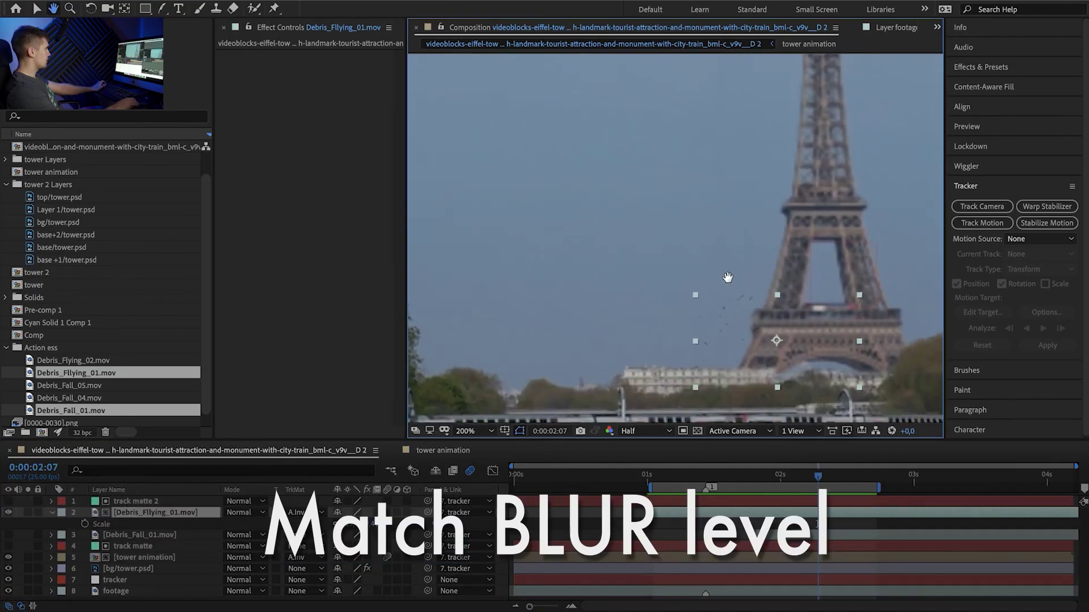
key("ctrl+v")
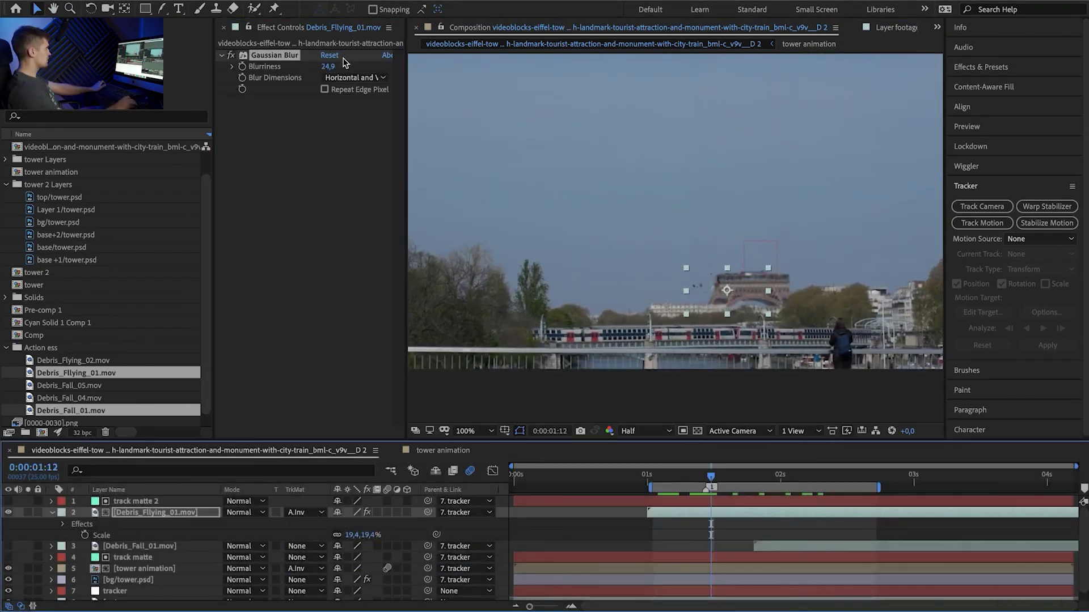
left_click_drag(331, 67, 331, 68)
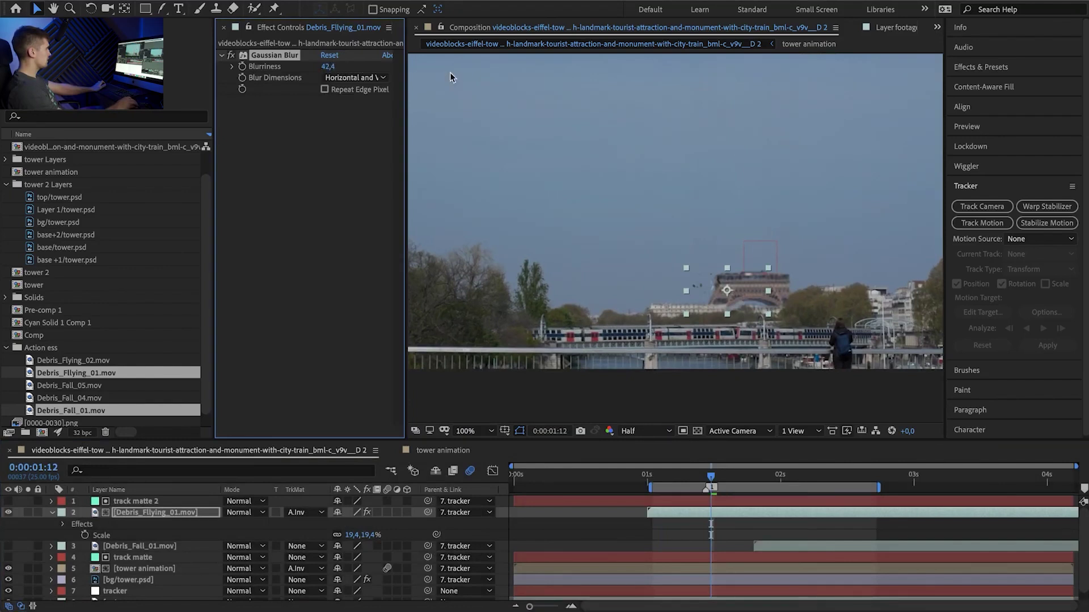
Step: Set the opacity of Debris_Fllying_01.mov to 90% and preview the tower's rise
key("t")
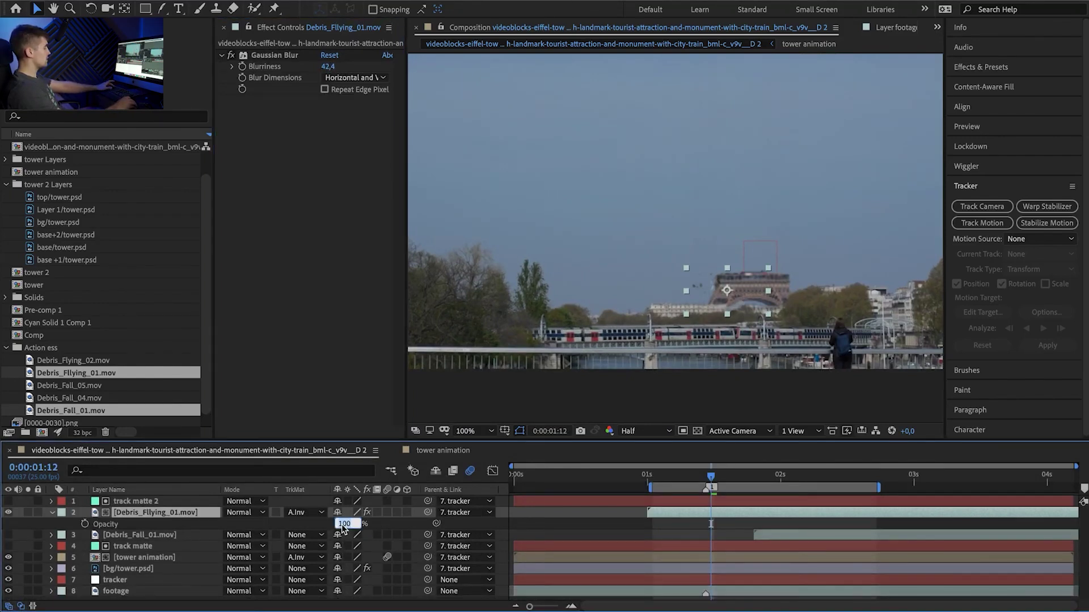
type("90")
key("Return")
key("space")
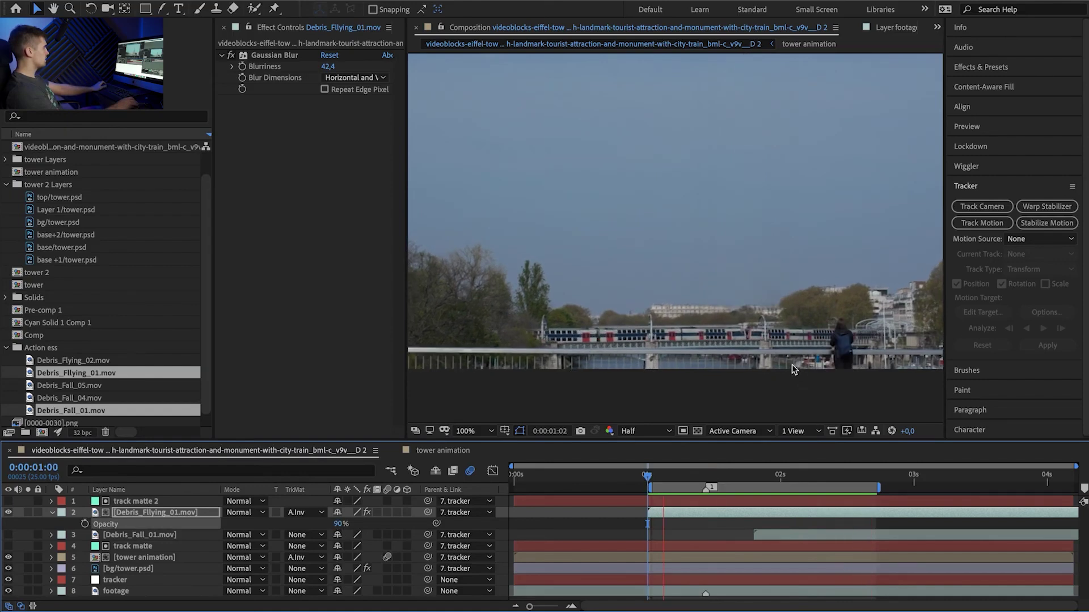
left_click(780, 526)
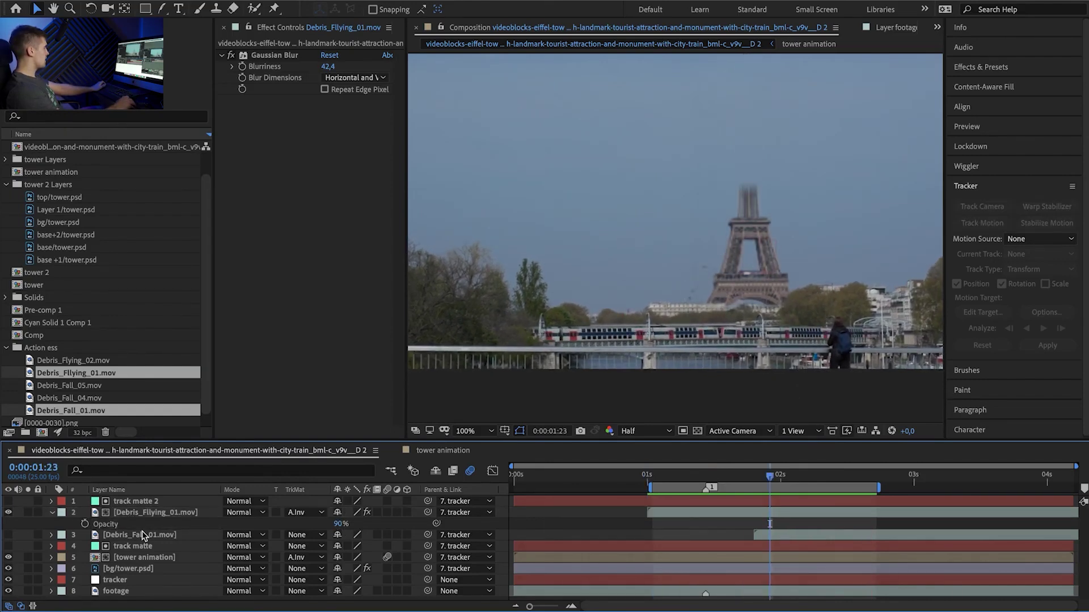
Step: Move Debris_Fall_01.mov to the top of the layer stack and shrink it onto the tower's middle section, checking it in playback
left_click_drag(142, 536, 154, 499)
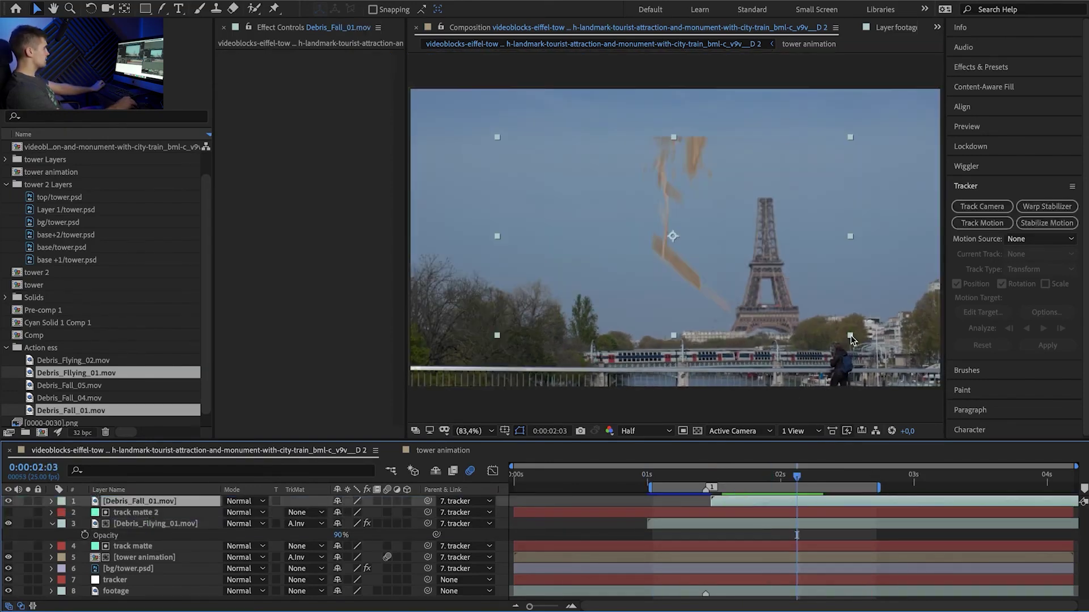
left_click_drag(850, 335, 781, 281)
left_click_drag(845, 481, 737, 489)
left_click(711, 480)
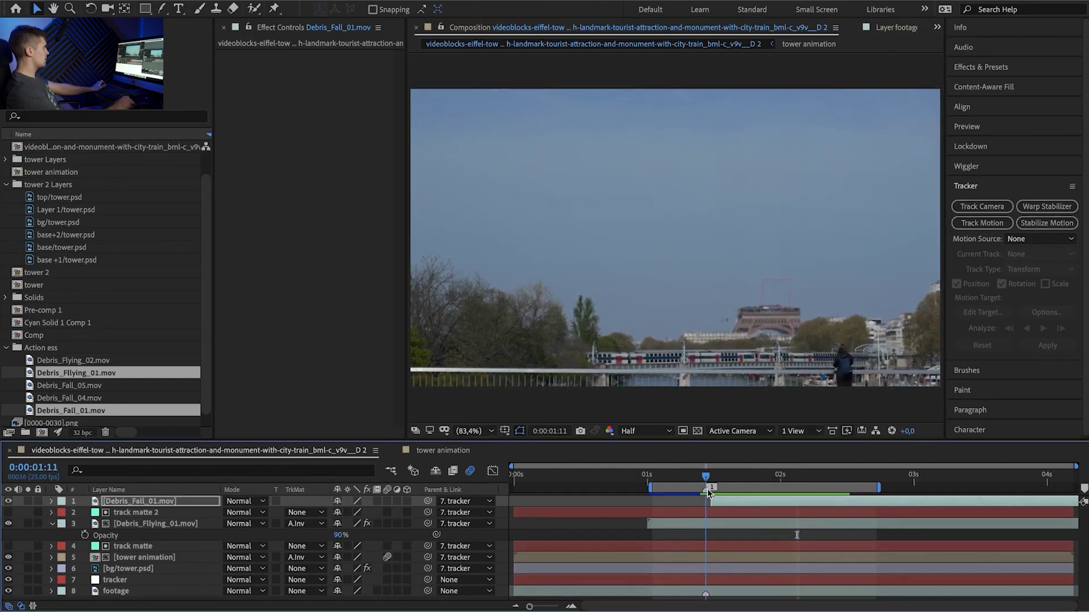
key("space")
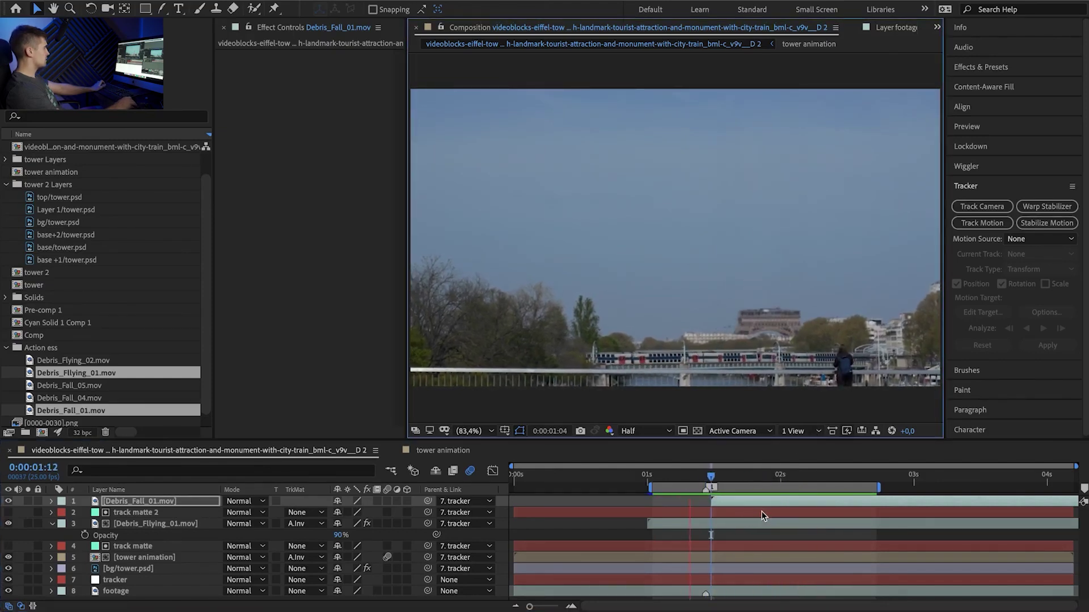
key("space")
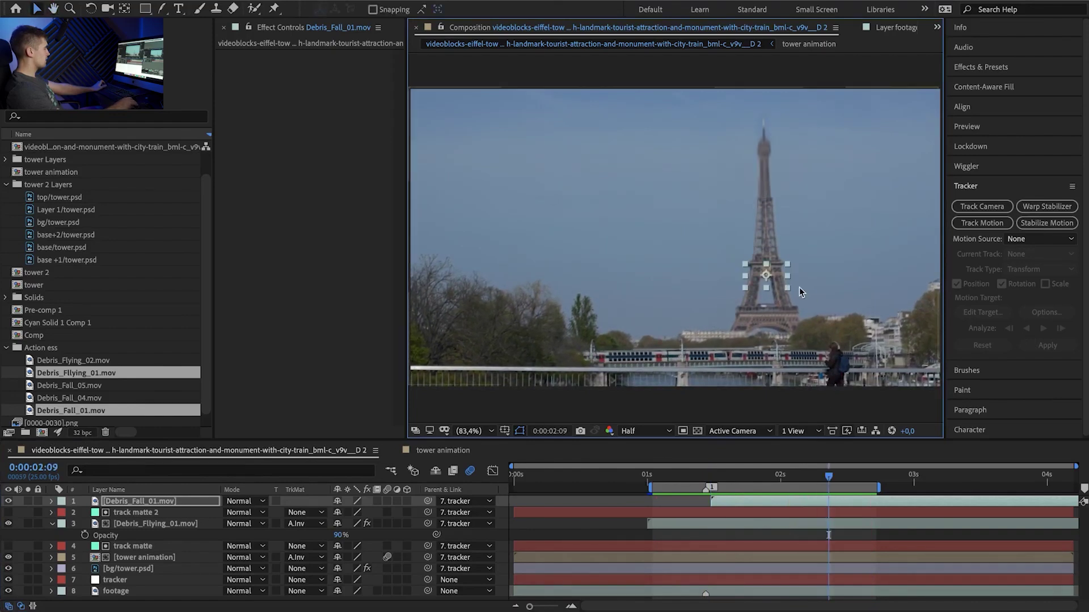
Step: Draw a rectangular mask around the falling debris on Debris_Fall_01.mov and set its feather to 129 pixels
scroll(773, 274, "up", 3)
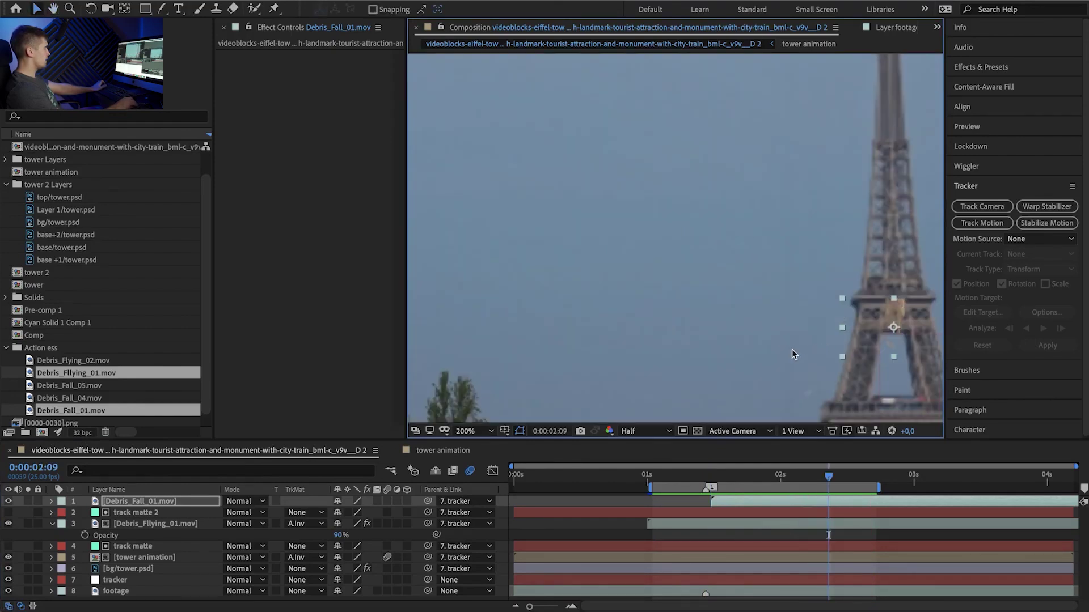
left_click_drag(792, 349, 681, 305)
left_click(147, 9)
left_click_drag(731, 255, 833, 312)
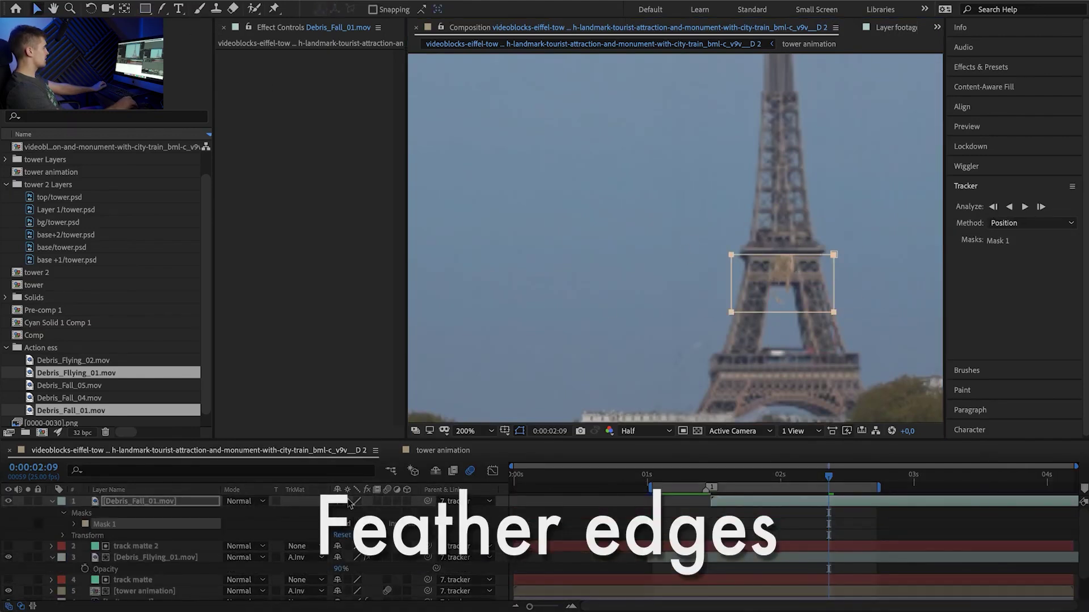
key("f")
left_click_drag(350, 524, 360, 525)
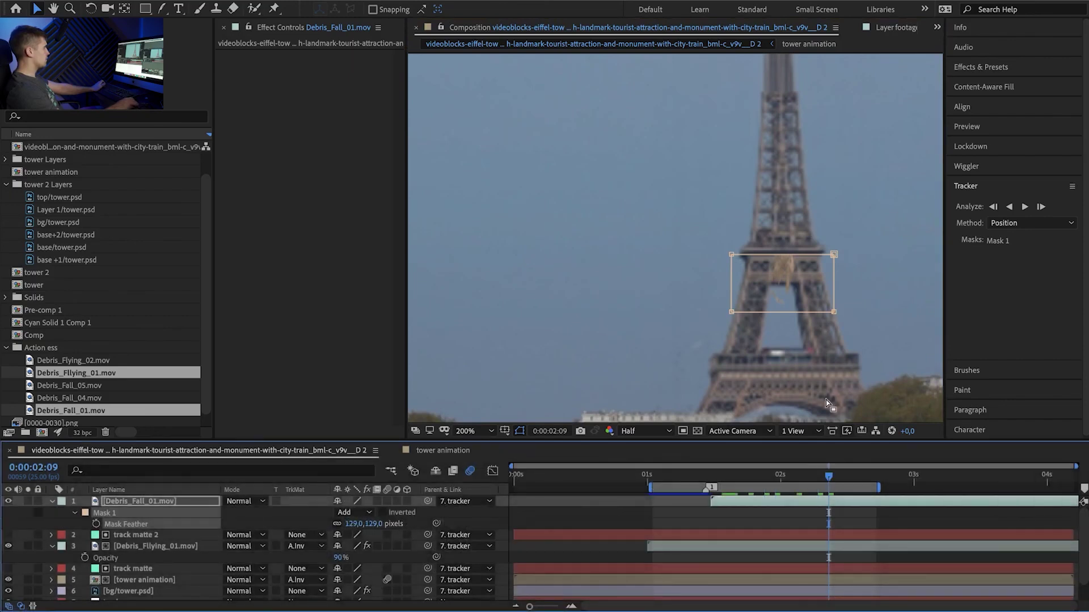
Step: Set the opacity of Debris_Fall_01.mov to 60% and check the blend on neighbouring frames
key("Page_Down")
key("Page_Down")
key("Page_Down")
key("Page_Down")
key("t")
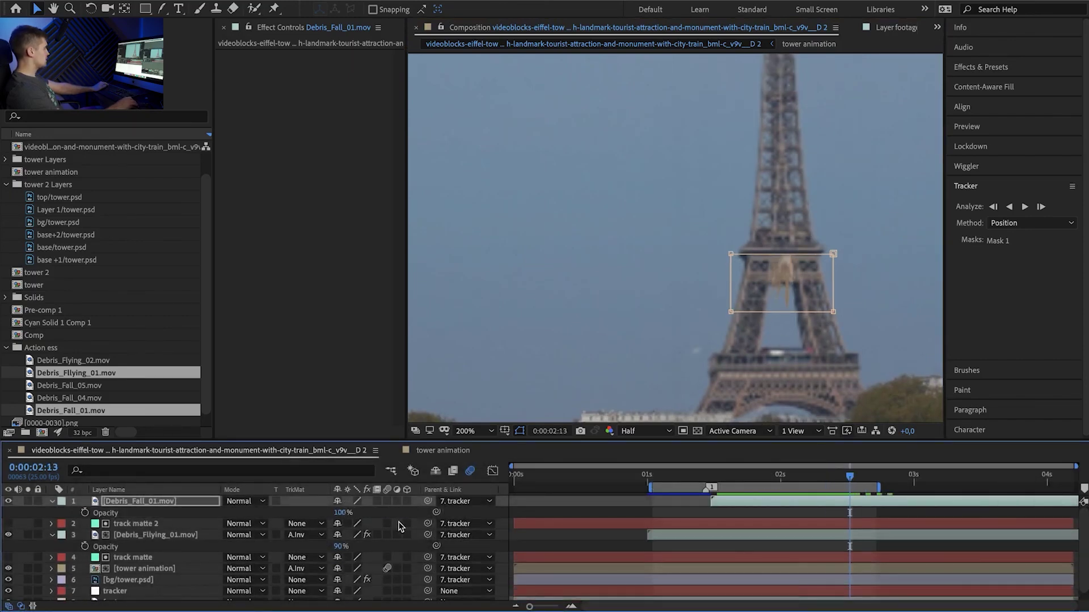
type("60")
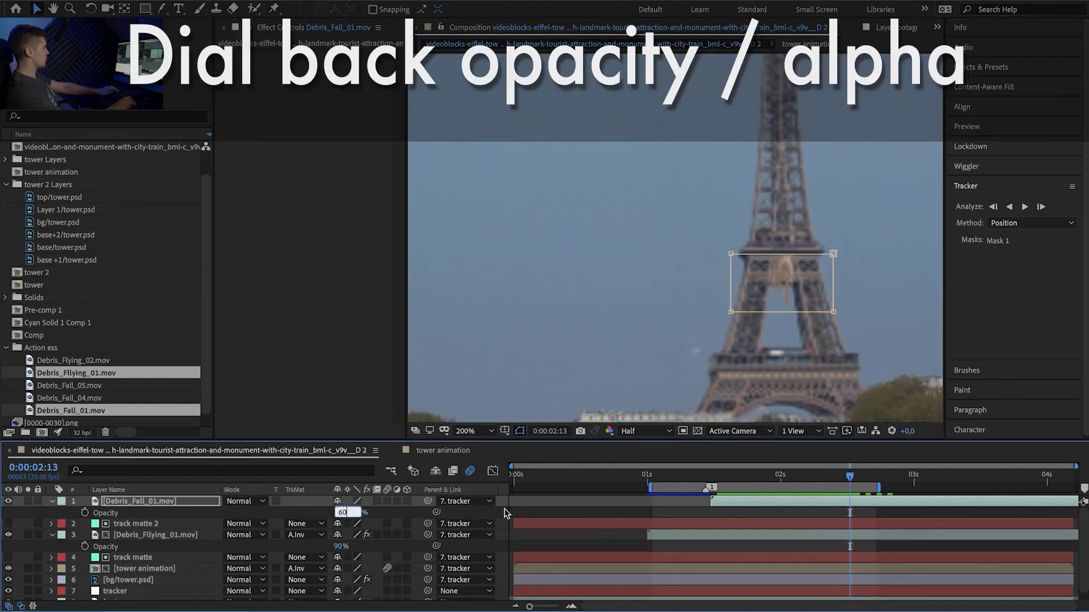
left_click(507, 514)
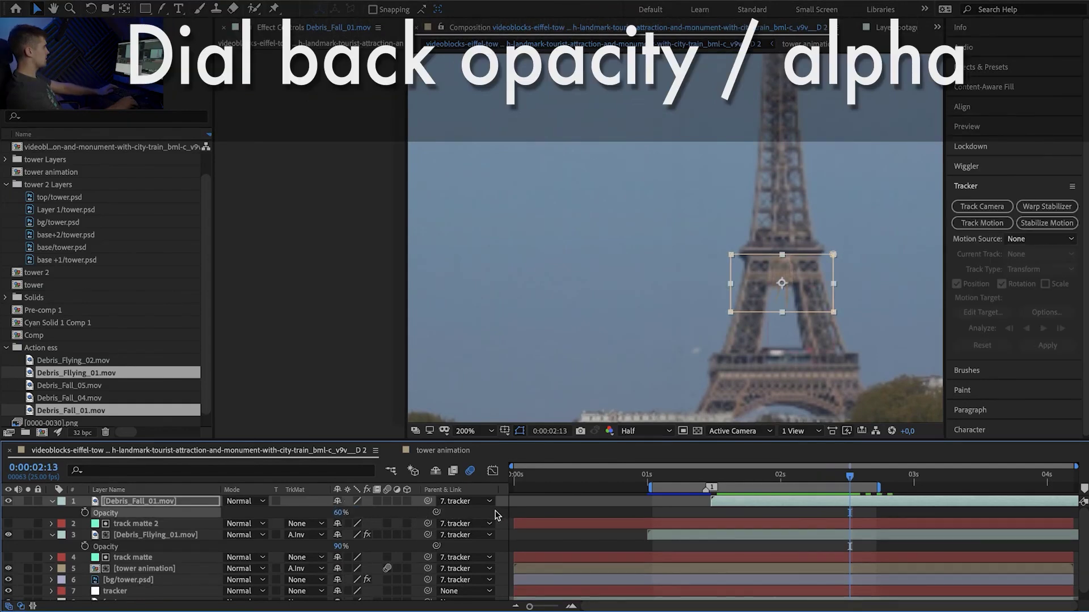
left_click(858, 502)
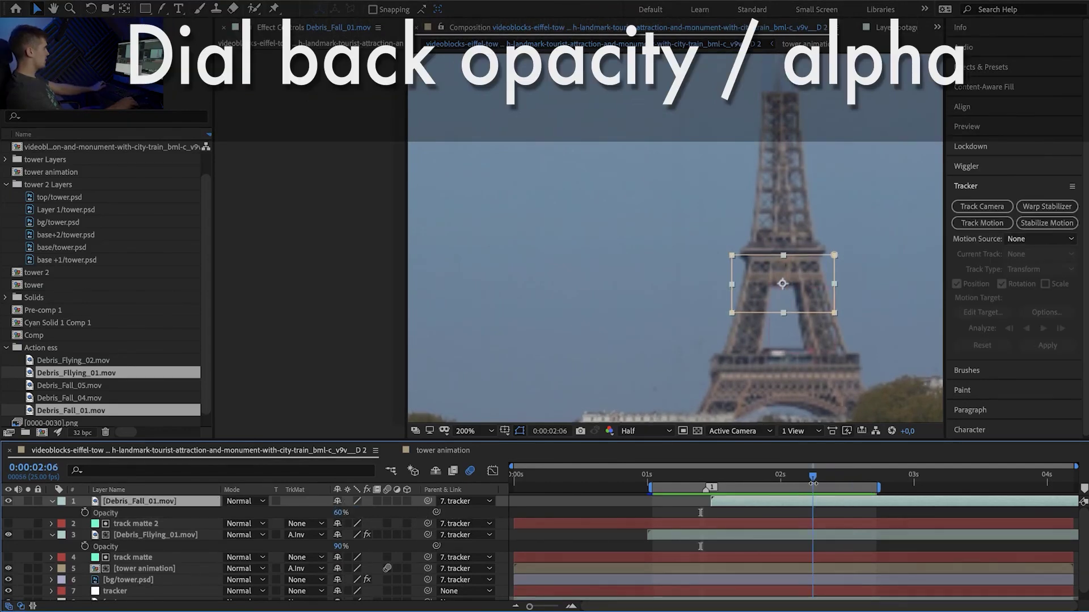
Step: Copy the Gaussian Blur effect from Debris_Fllying_01.mov onto Debris_Fall_01.mov
left_click(149, 536)
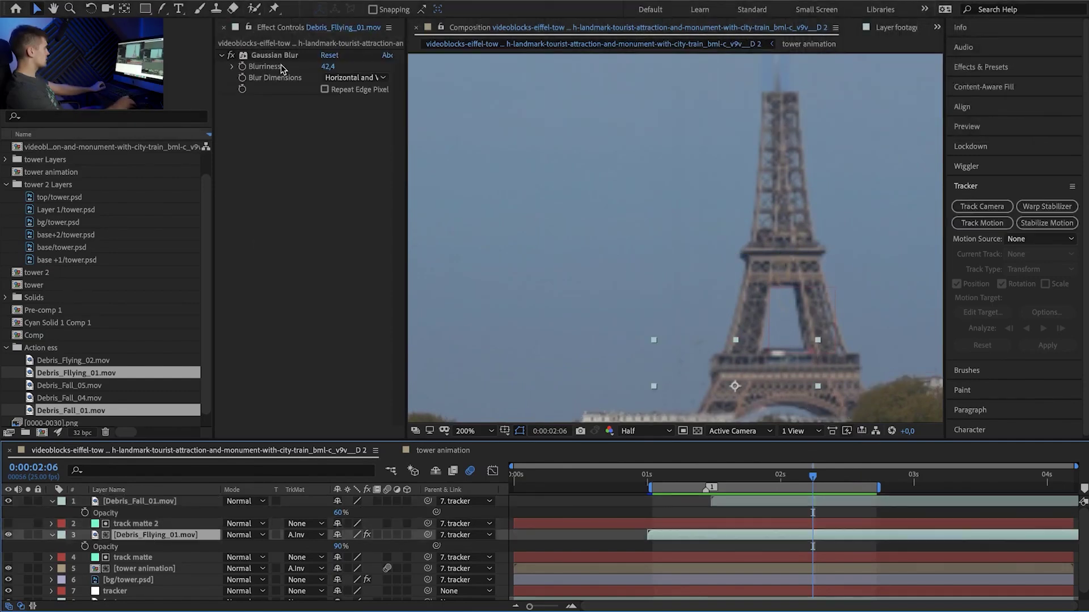
left_click(276, 59)
left_click(182, 502)
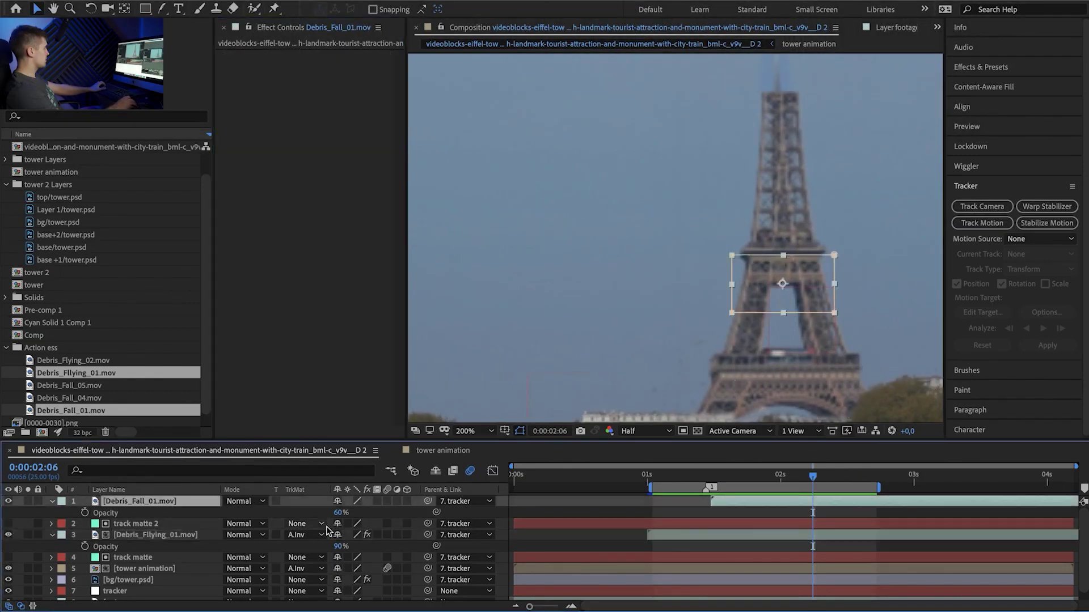
key("ctrl+v")
Step: Apply Curves to Debris_Fall_01.mov and slightly lower the midpoint of its Alpha channel curve
key("ctrl+space")
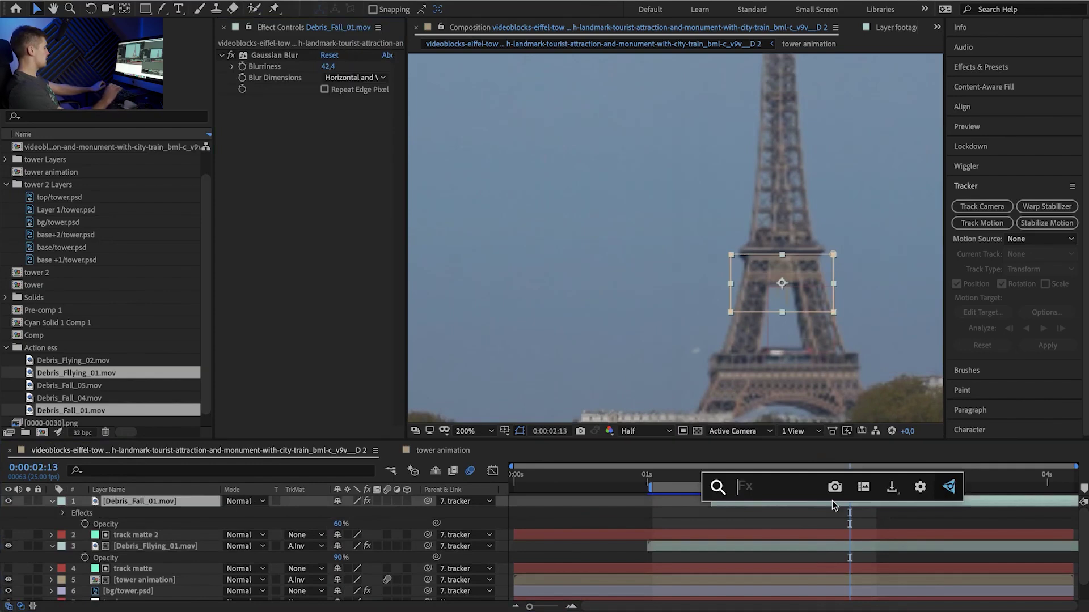
type("curve")
key("Return")
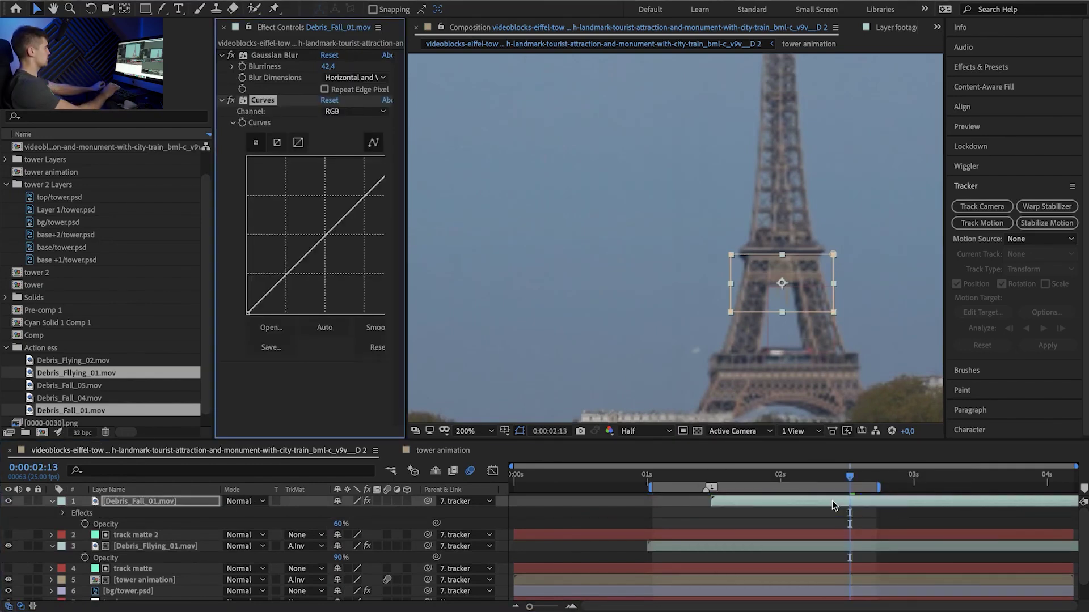
left_click(373, 112)
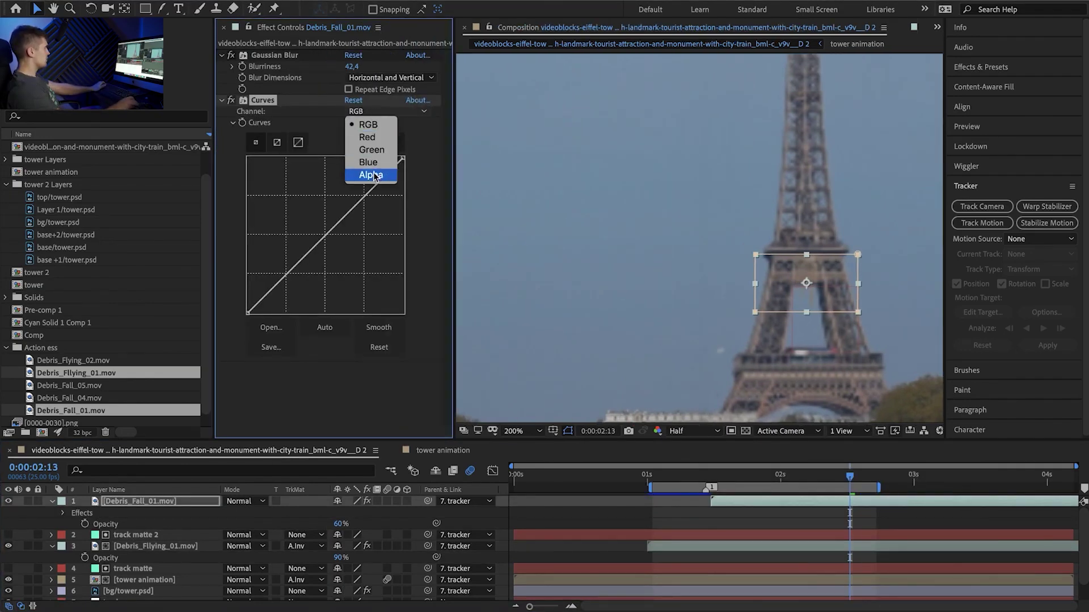
left_click(373, 176)
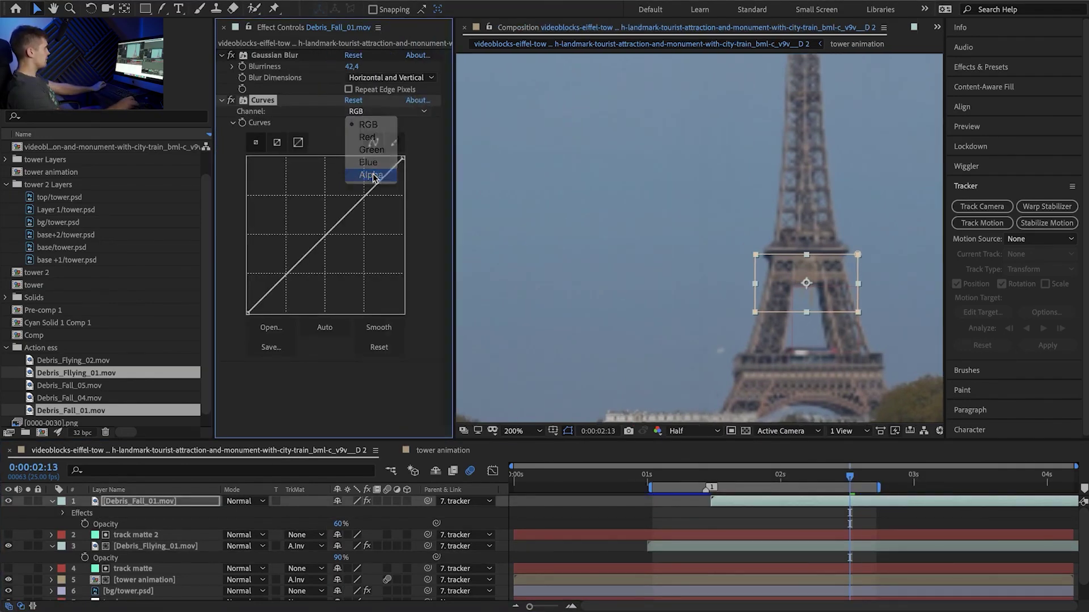
left_click_drag(327, 235, 338, 240)
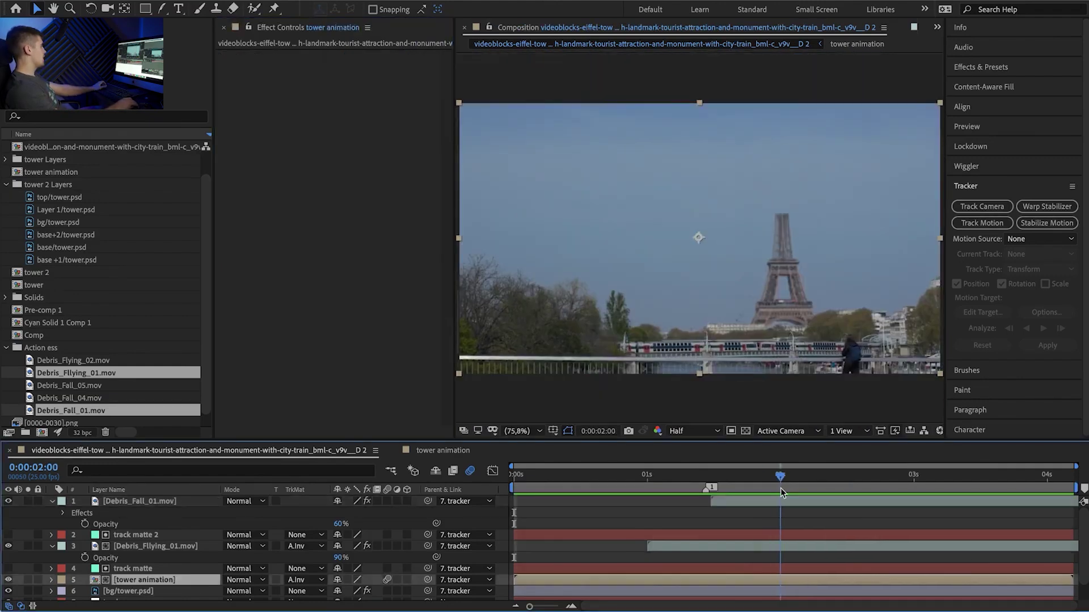
Step: Mask top/tower.psd in the tower animation comp closely around the spire to trim the cut-out sky, and preview the main comp
left_click_drag(780, 488, 825, 494)
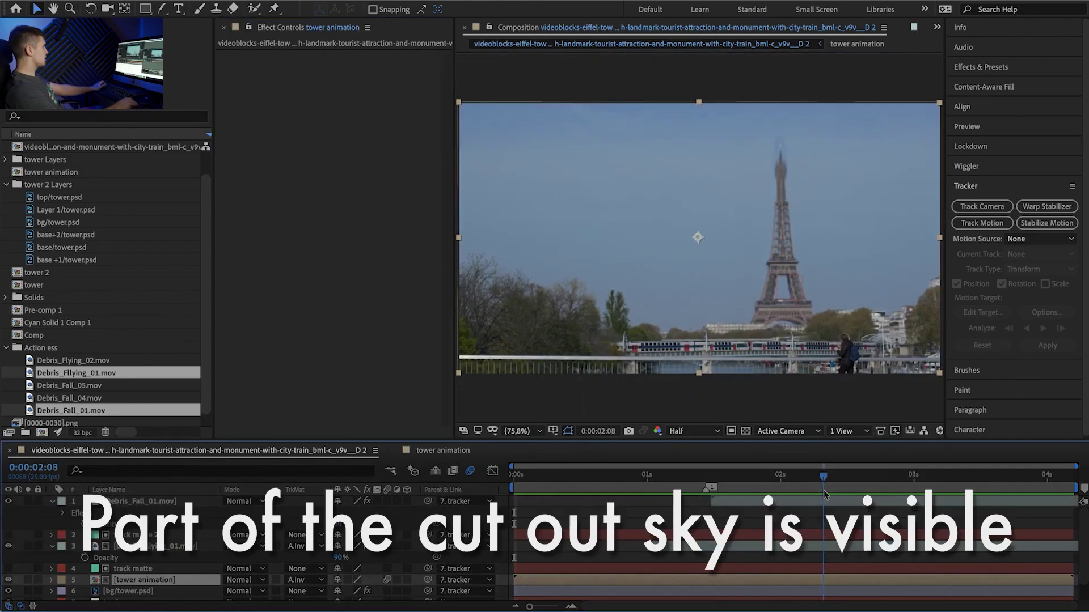
double_click(802, 582)
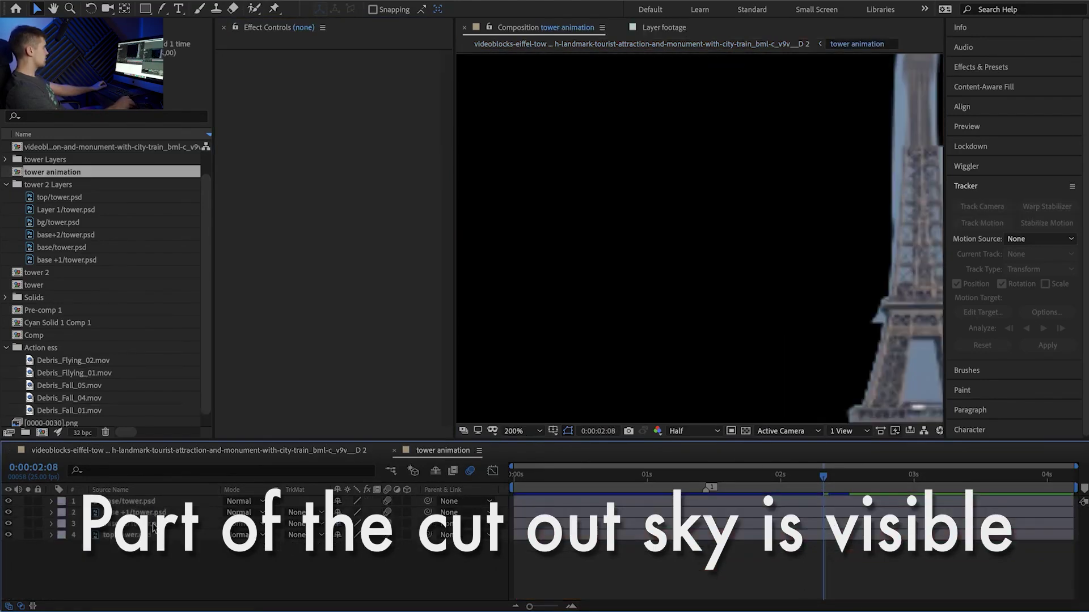
left_click(130, 538)
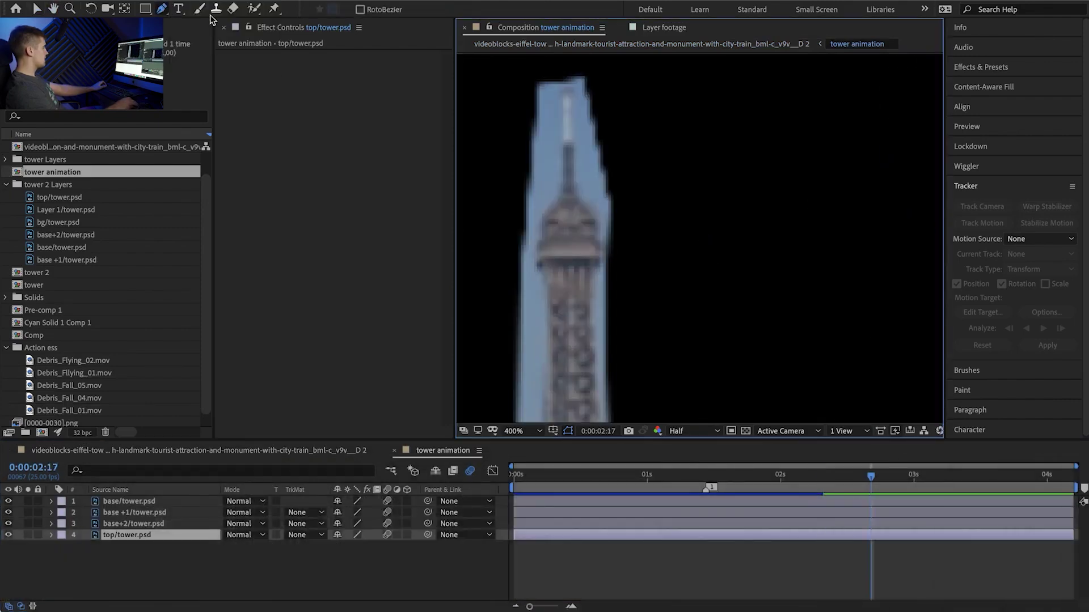
key("comma")
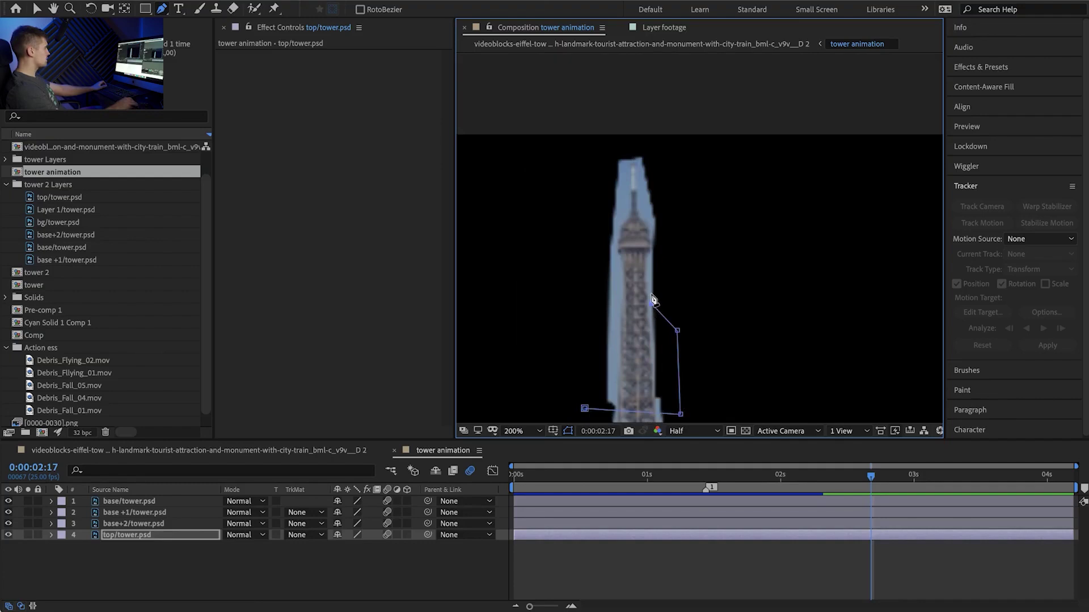
left_click(655, 242)
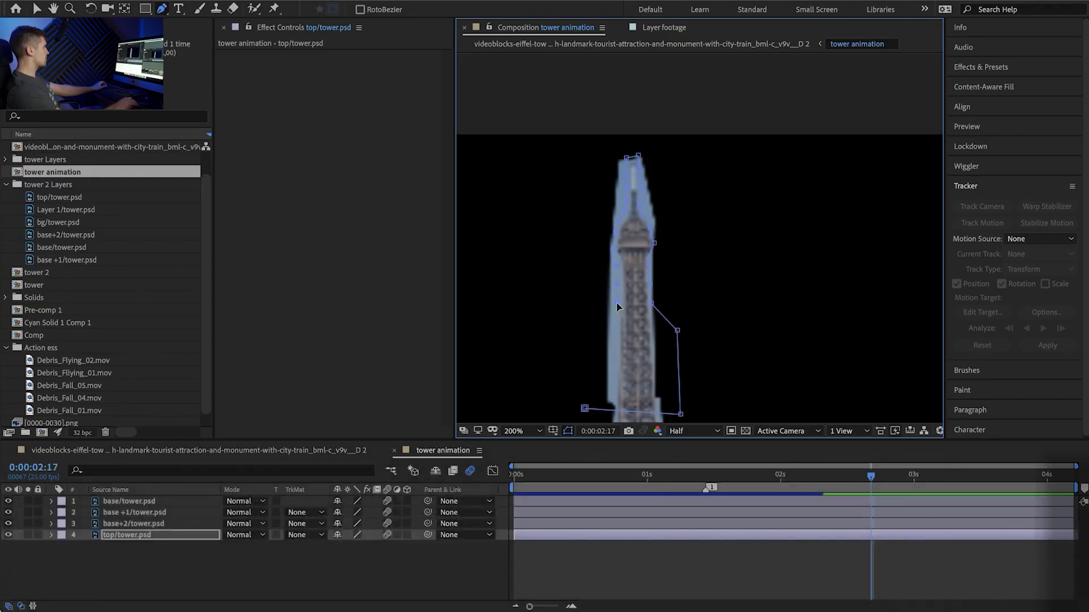
left_click(584, 408)
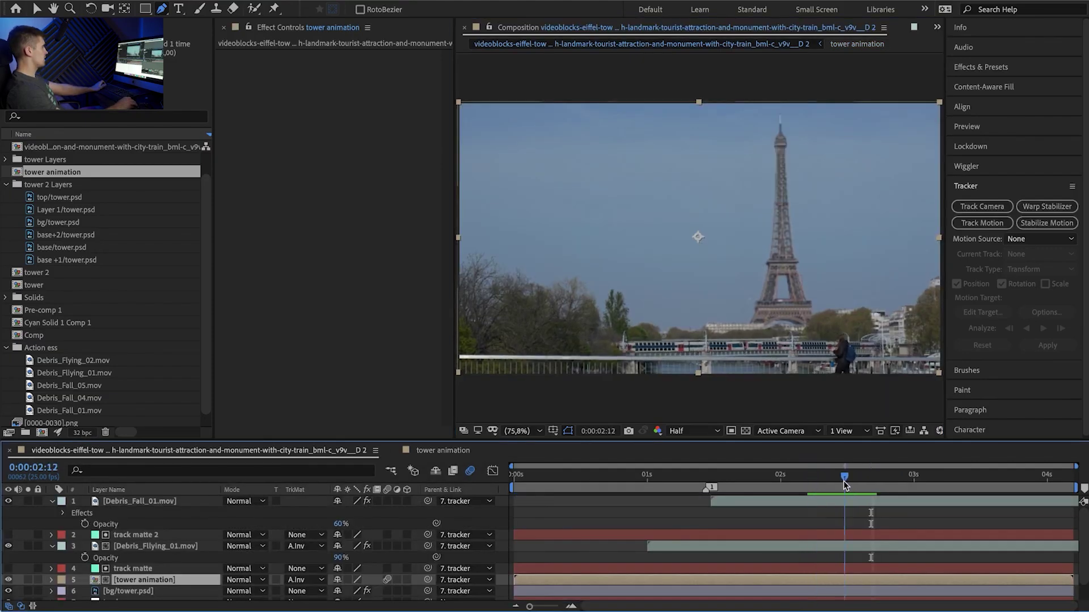
key("space")
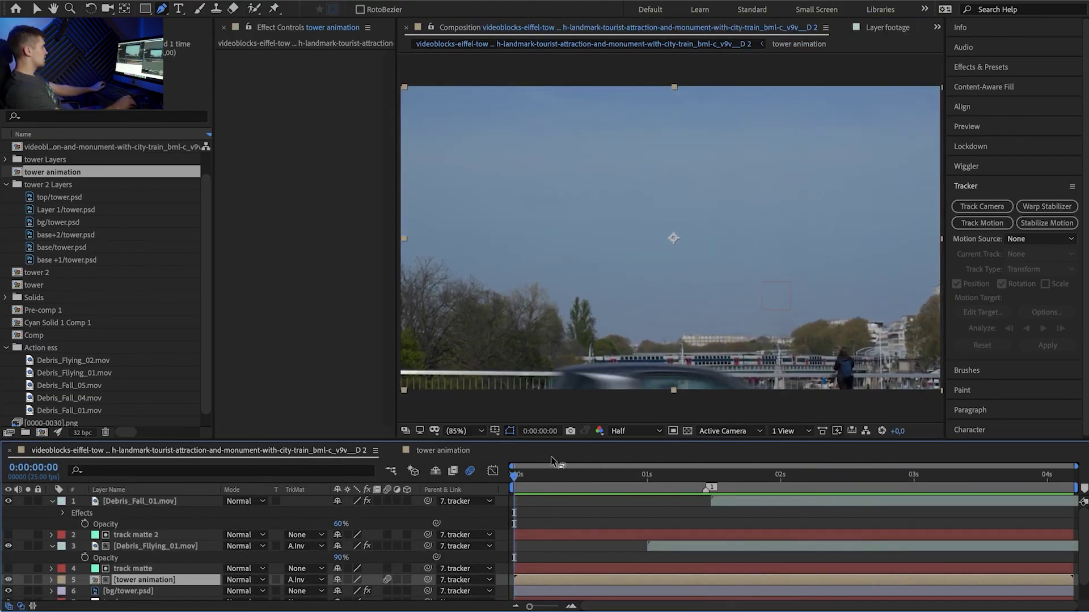